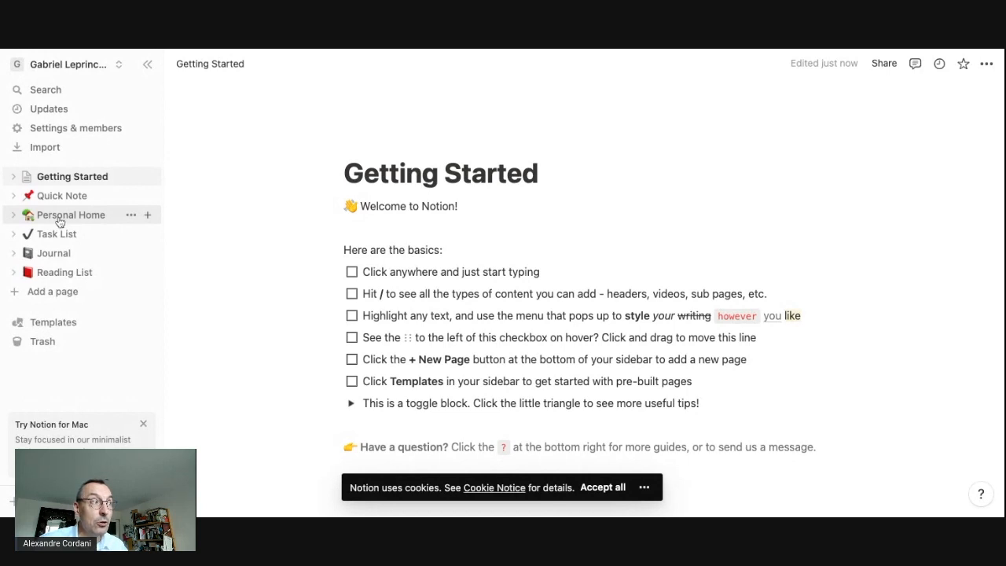
# Open the Personal Home page and look through its Daily and Life sections
pyautogui.click(60, 221)
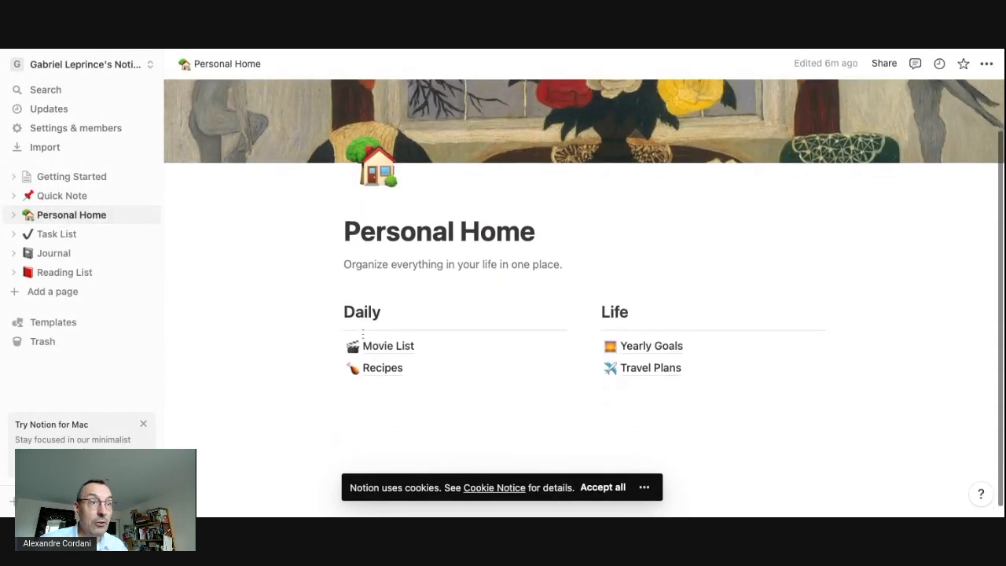
pyautogui.scroll(-1, 364, 335)
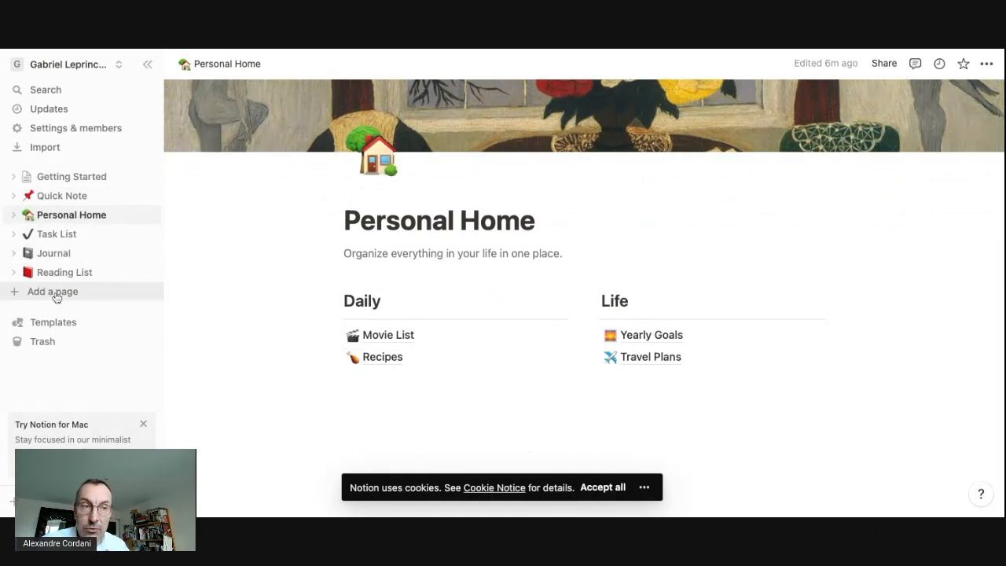
pyautogui.scroll(1, 242, 249)
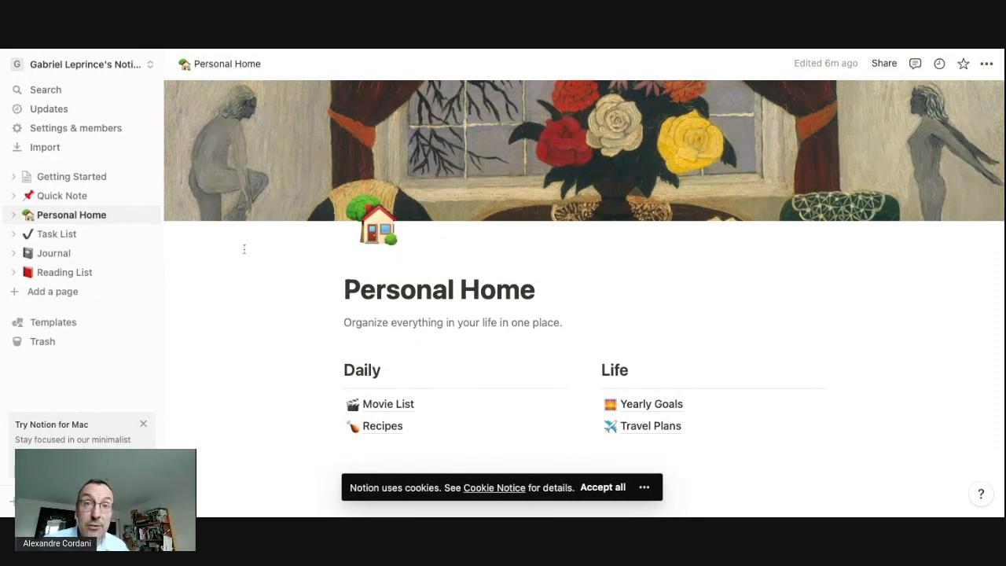
# Add a new page to the workspace and look over its starting layouts and database types
pyautogui.click(47, 297)
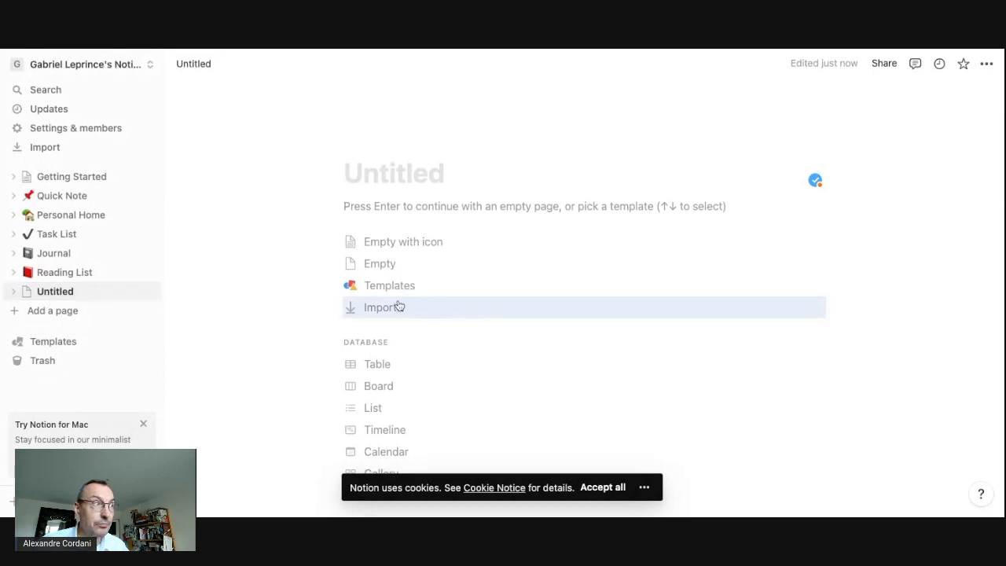
pyautogui.scroll(-3, 425, 353)
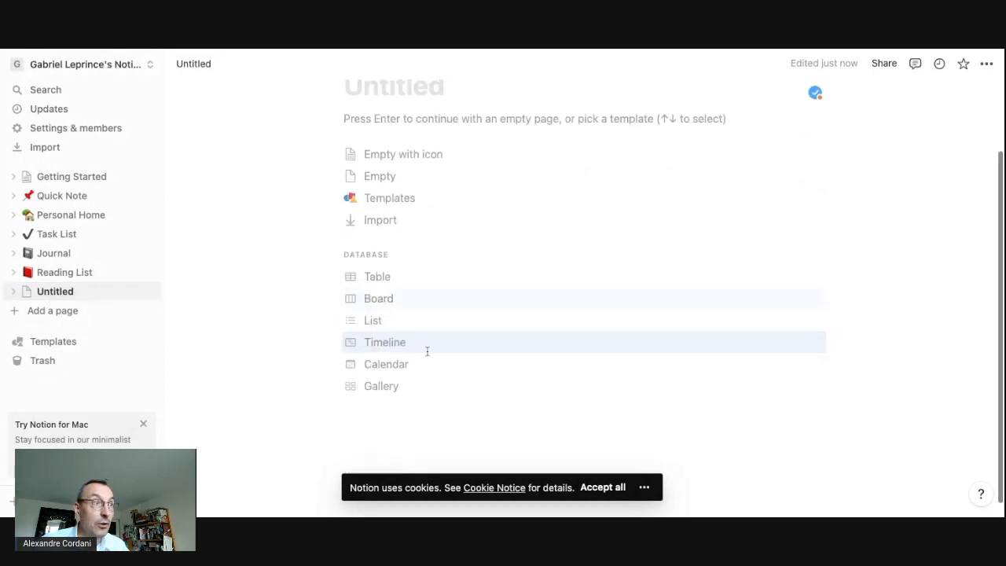
pyautogui.scroll(3, 396, 247)
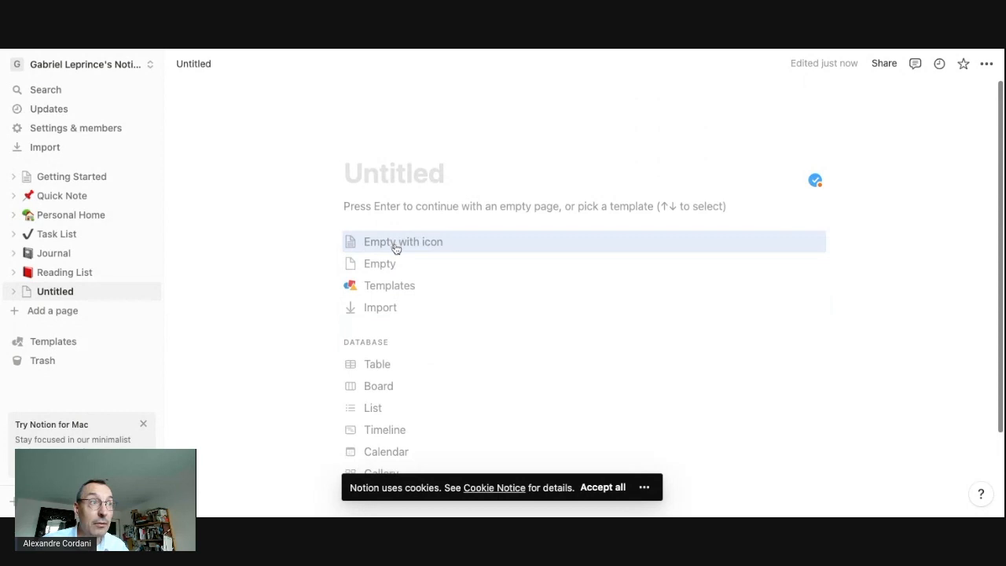
# Try the Empty with icon layout on the new untitled page and undo it
pyautogui.scroll(-1, 395, 246)
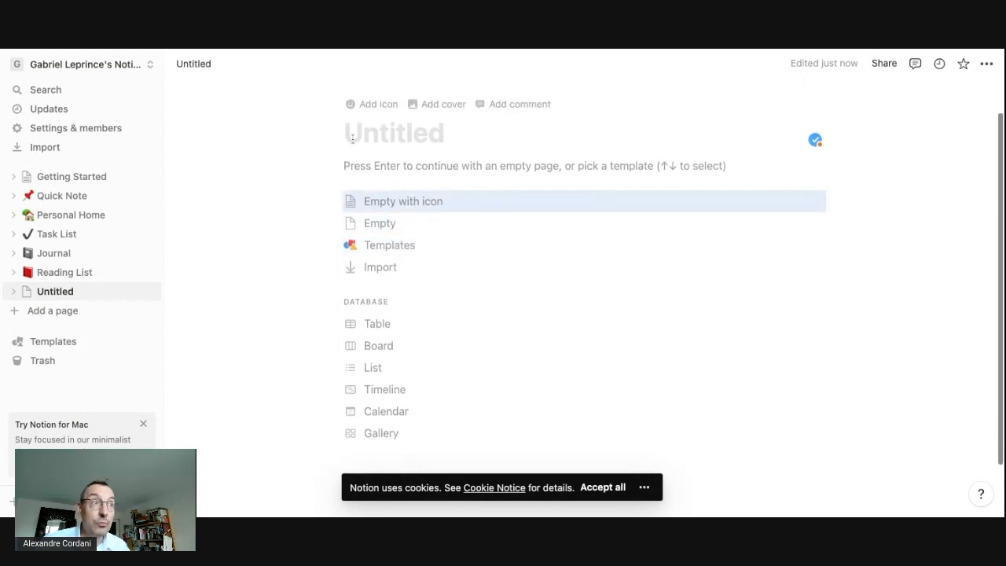
pyautogui.click(409, 211)
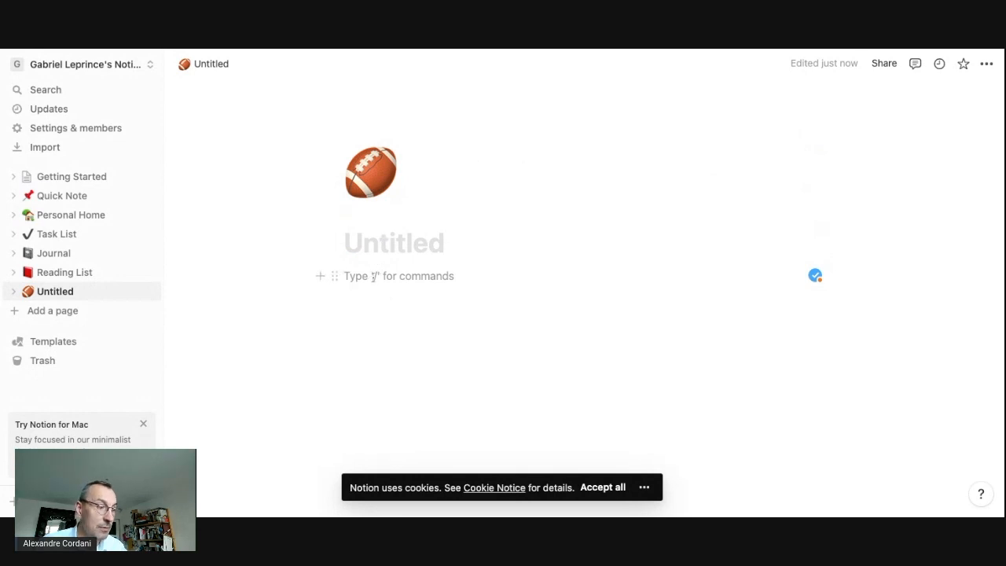
pyautogui.press('super+z')
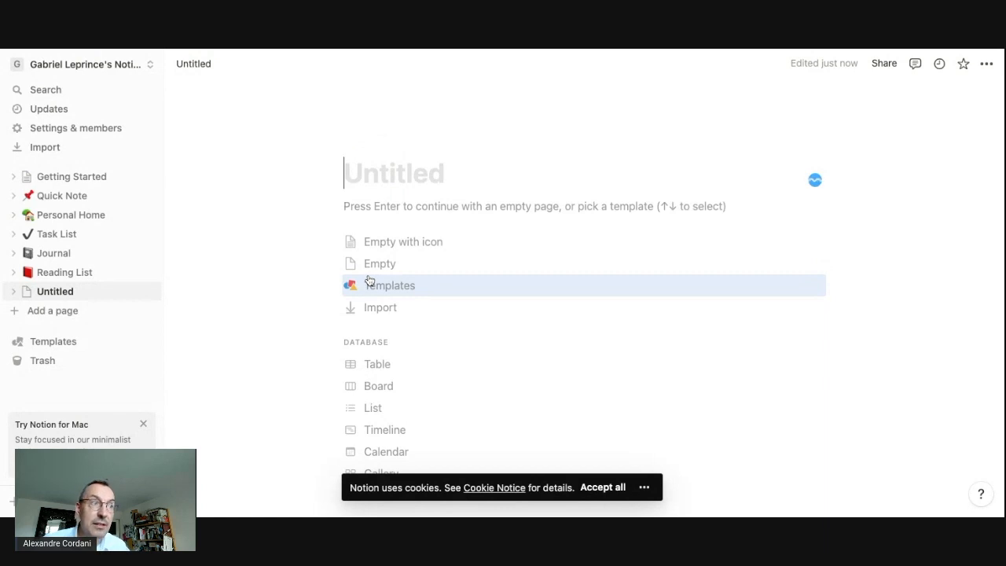
# Make the untitled page a Table view with a new database as its data source
pyautogui.scroll(-2, 410, 340)
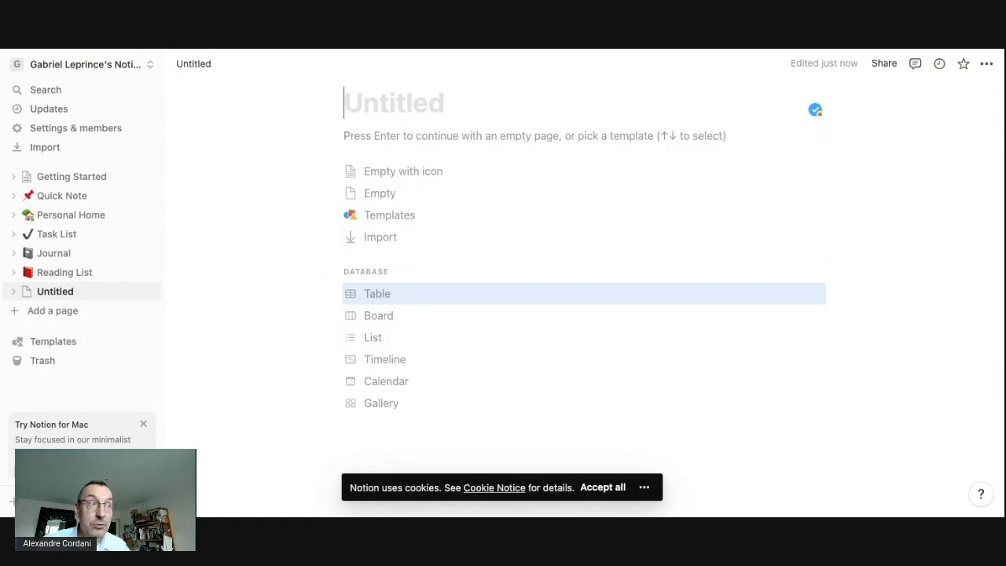
pyautogui.click(371, 301)
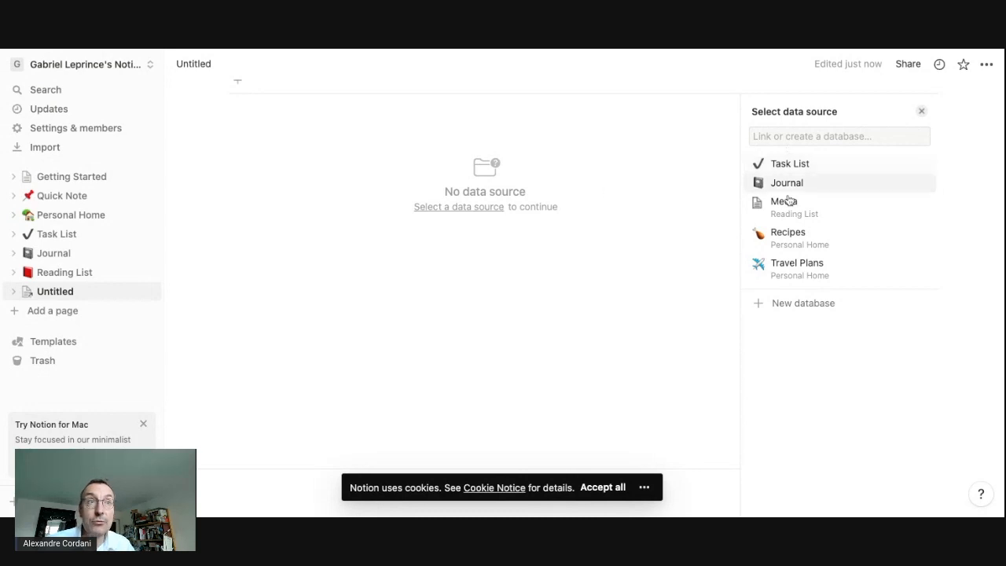
pyautogui.click(781, 304)
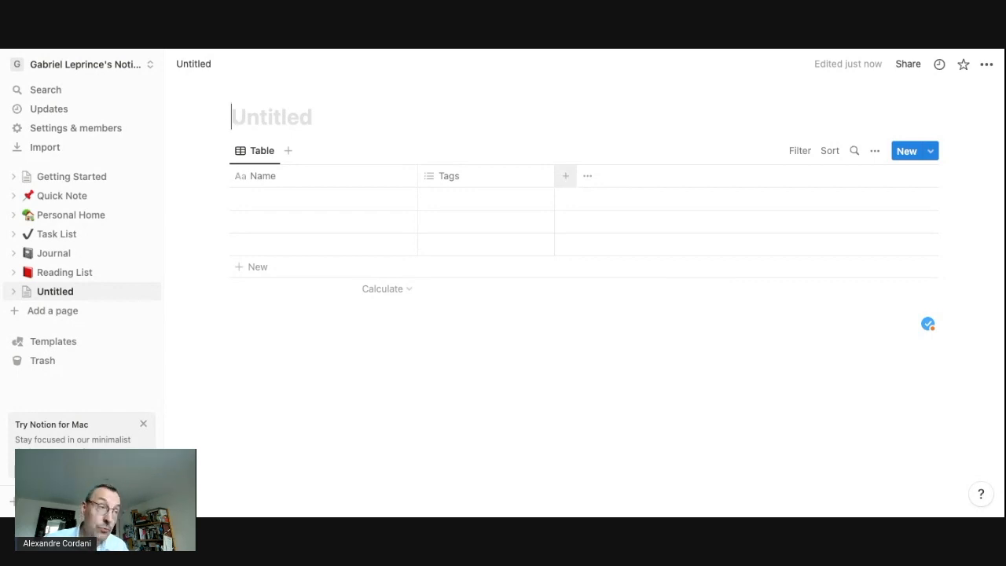
# Rename the table's Name column as Nom
pyautogui.click(281, 179)
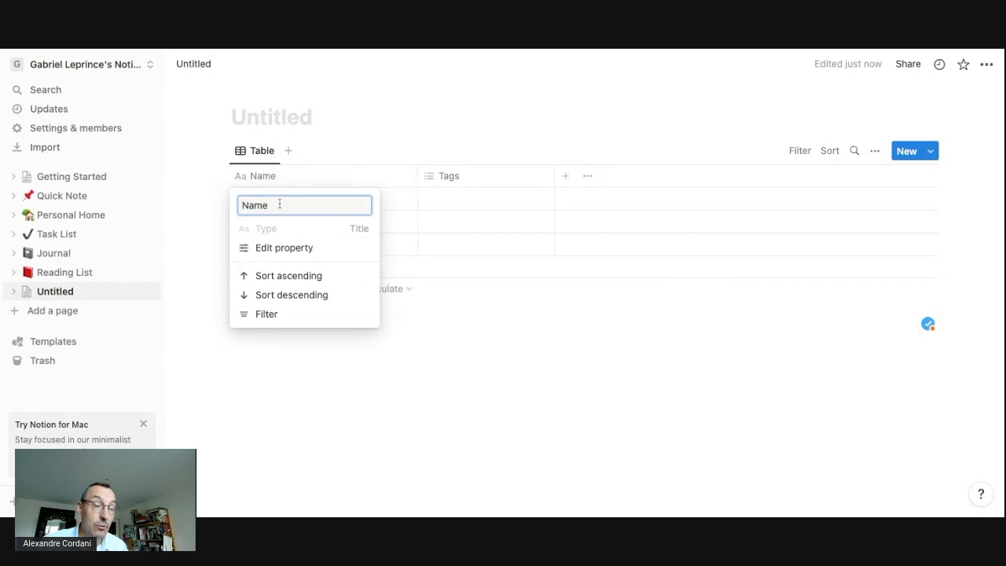
pyautogui.press('BackSpace')
pyautogui.press('BackSpace')
pyautogui.press('BackSpace')
pyautogui.write('om')
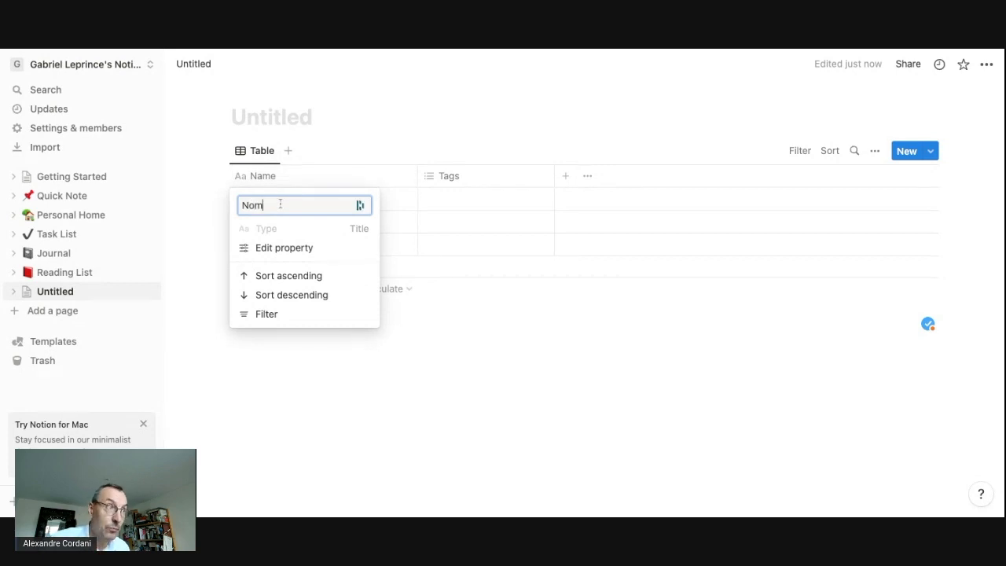
pyautogui.click(563, 392)
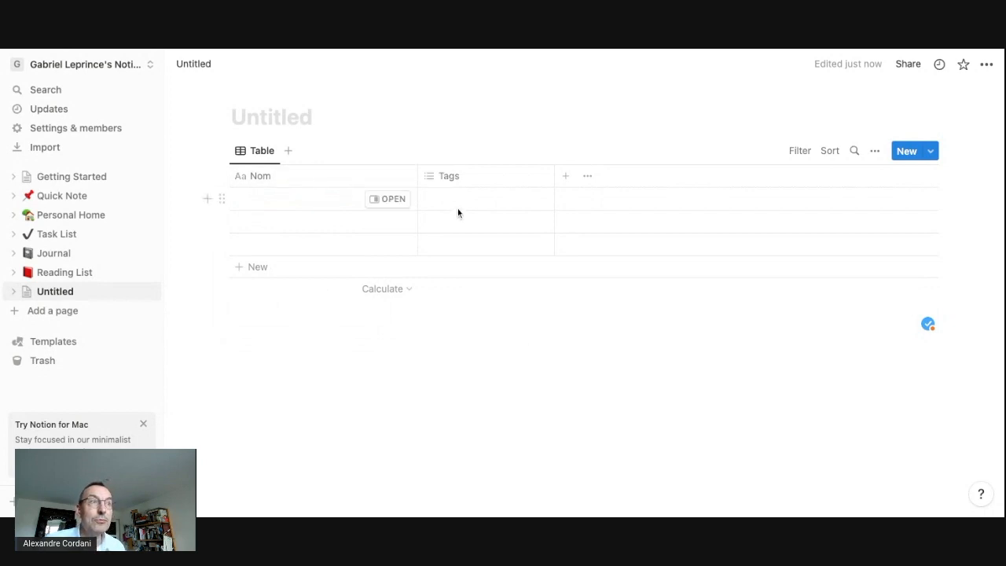
# Add a Text property named N°Rue to the table and close its settings
pyautogui.click(565, 176)
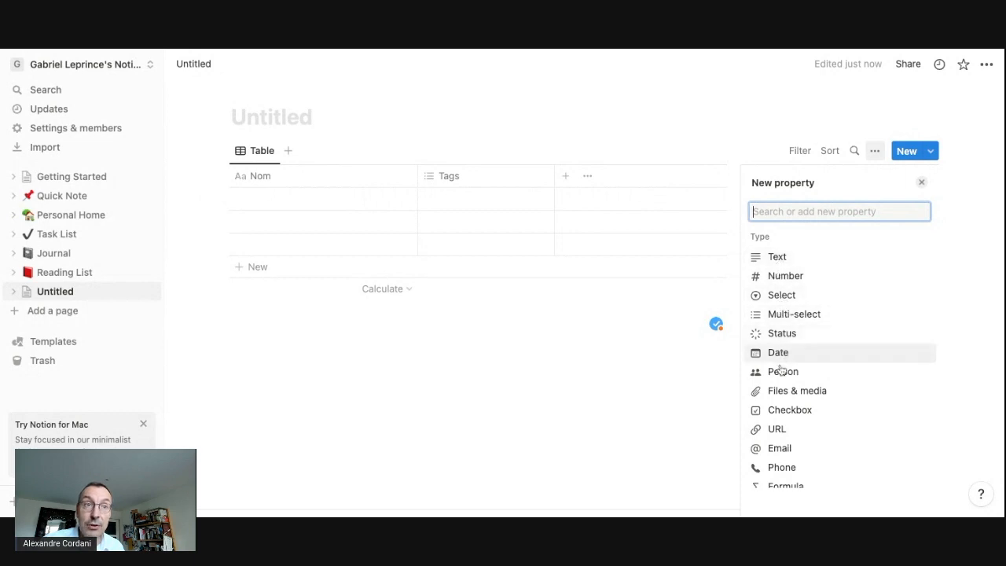
pyautogui.click(775, 258)
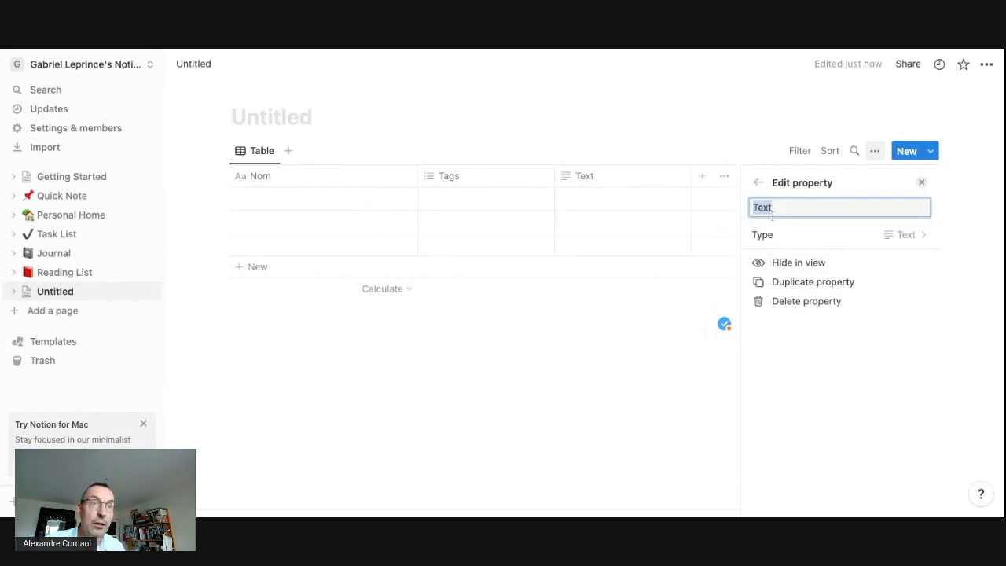
pyautogui.write('N°')
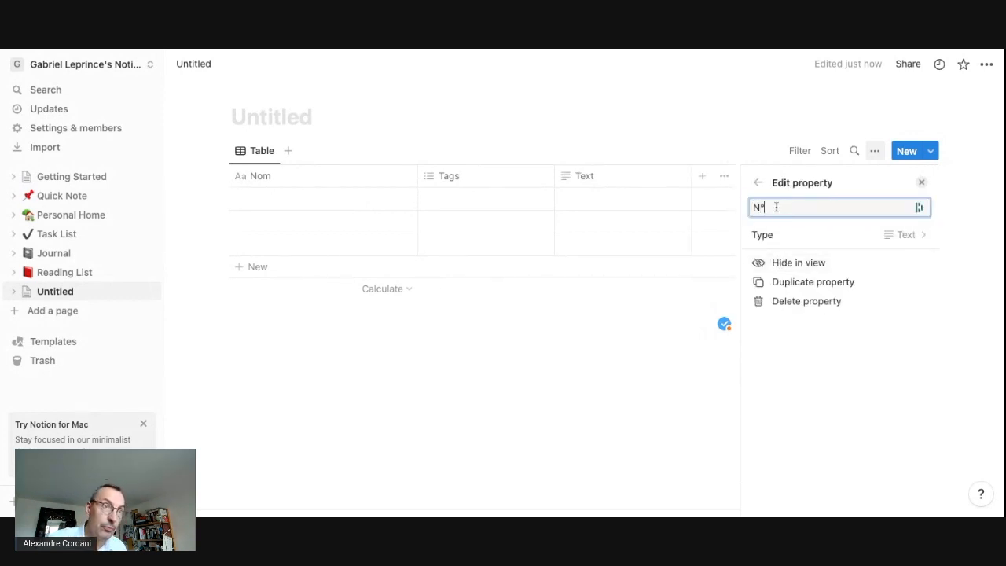
pyautogui.write('Rue')
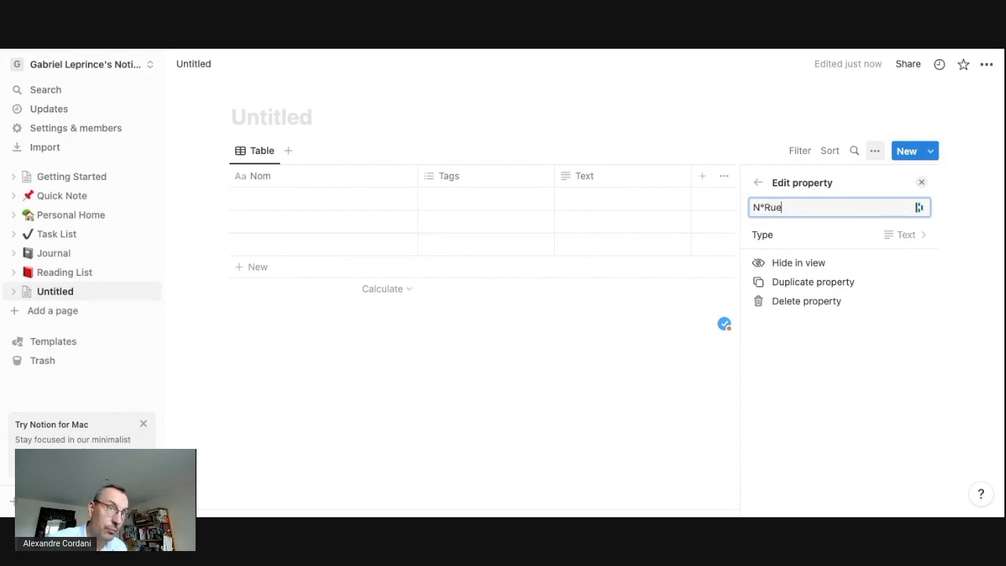
pyautogui.click(845, 363)
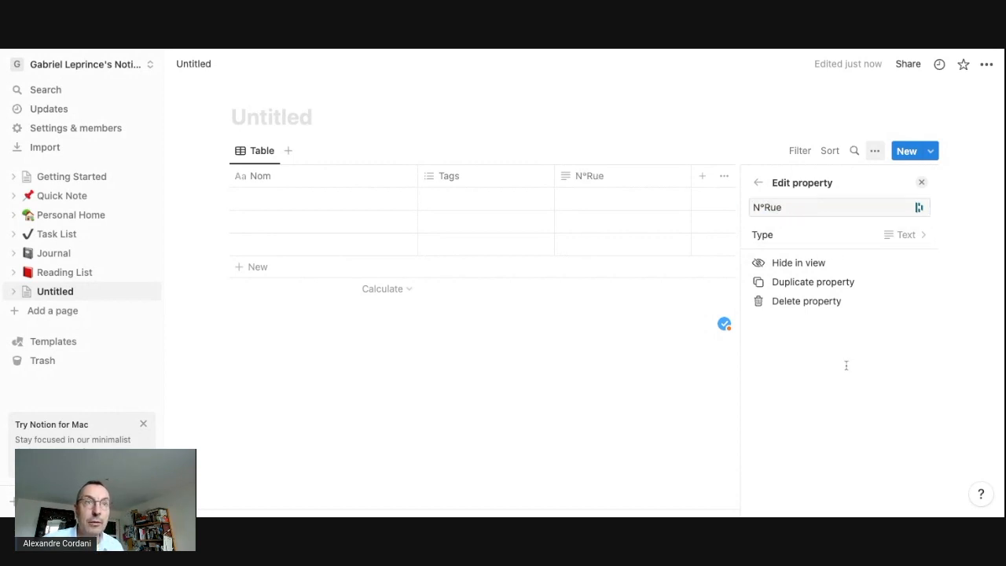
pyautogui.click(699, 183)
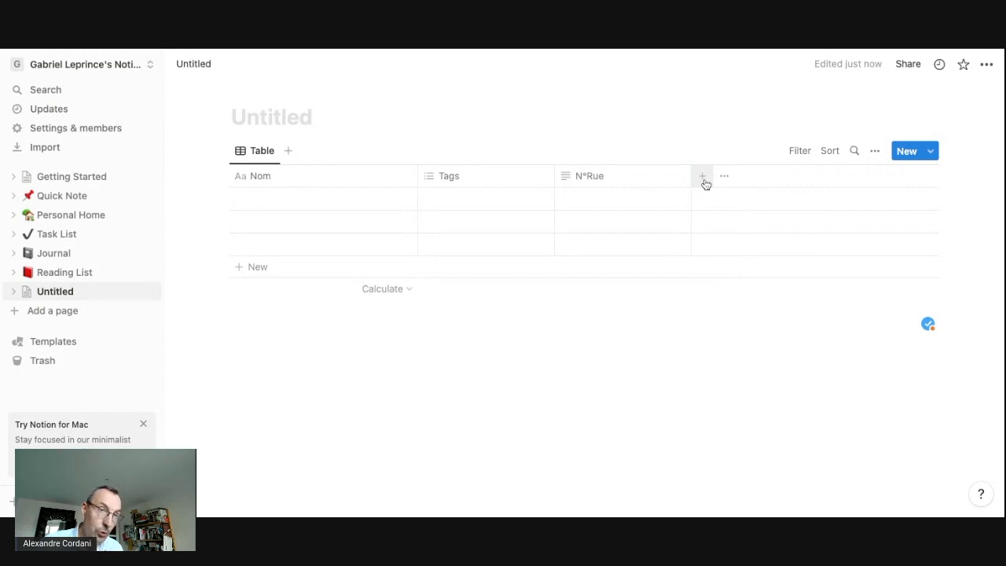
# Add a Select property named Entrée to the table
pyautogui.click(705, 183)
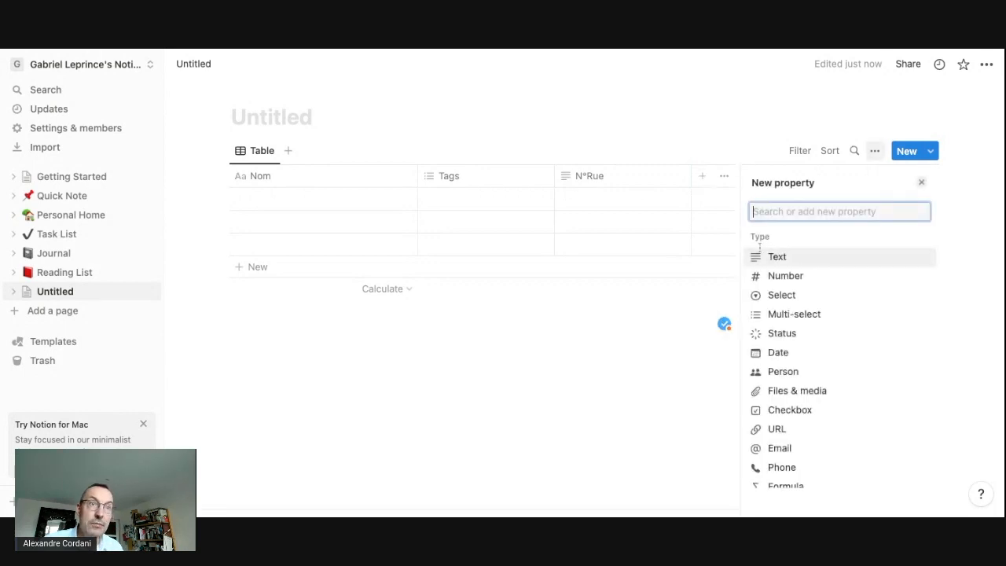
pyautogui.click(782, 297)
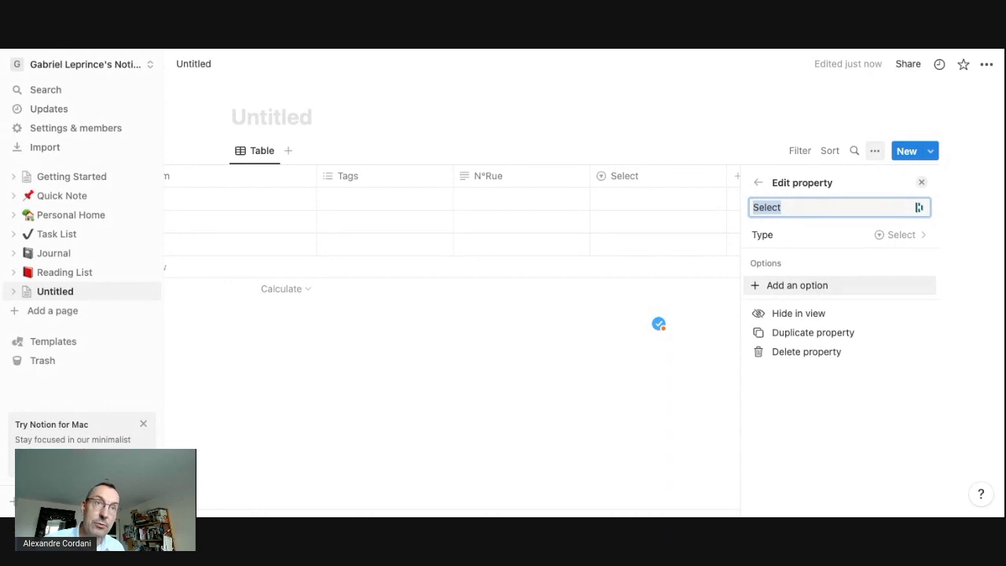
pyautogui.write('Entré')
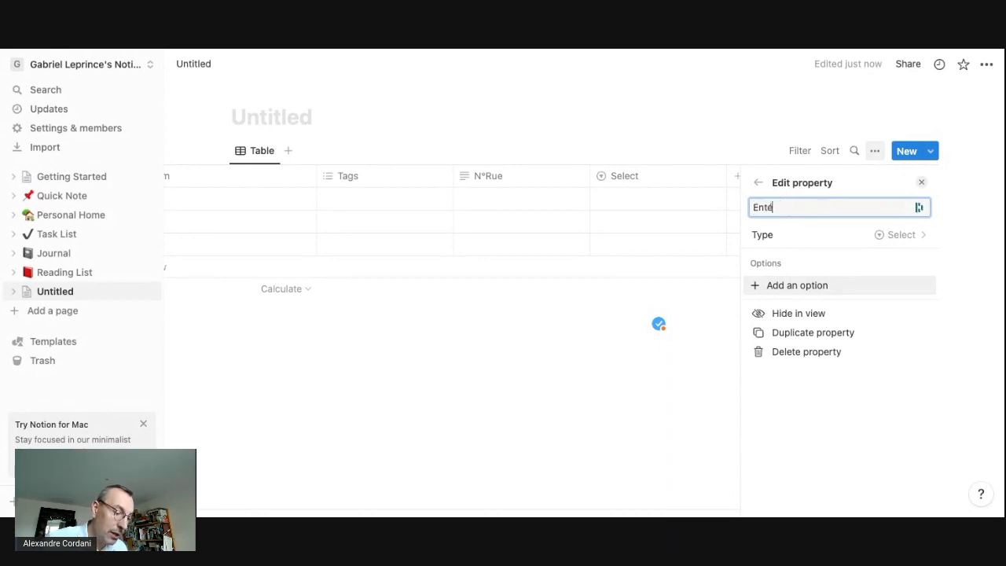
pyautogui.press('BackSpace')
pyautogui.press('BackSpace')
pyautogui.write('rée')
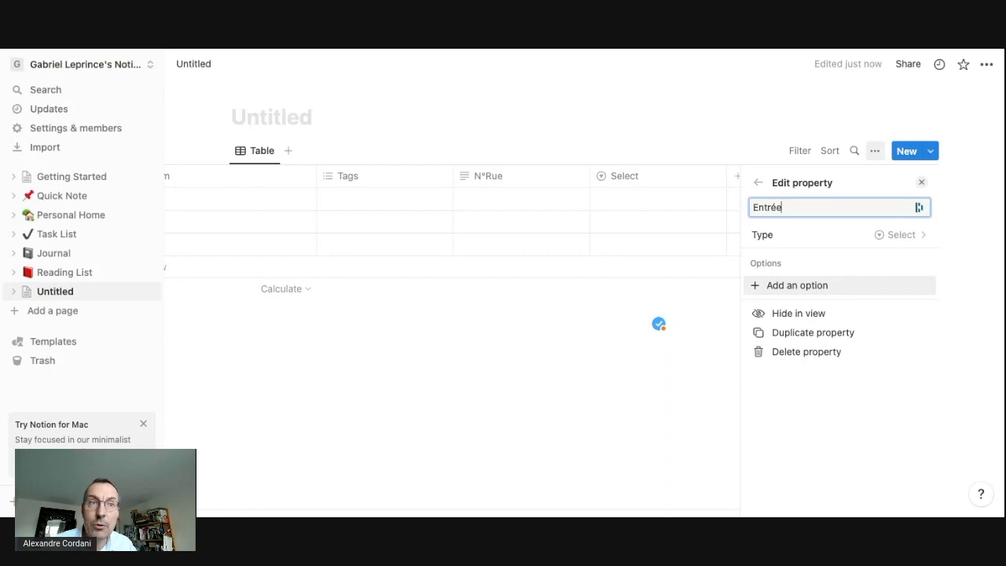
# Add the options Fond de copropriété and Immeuble sur Rue to the Entrée property
pyautogui.click(789, 292)
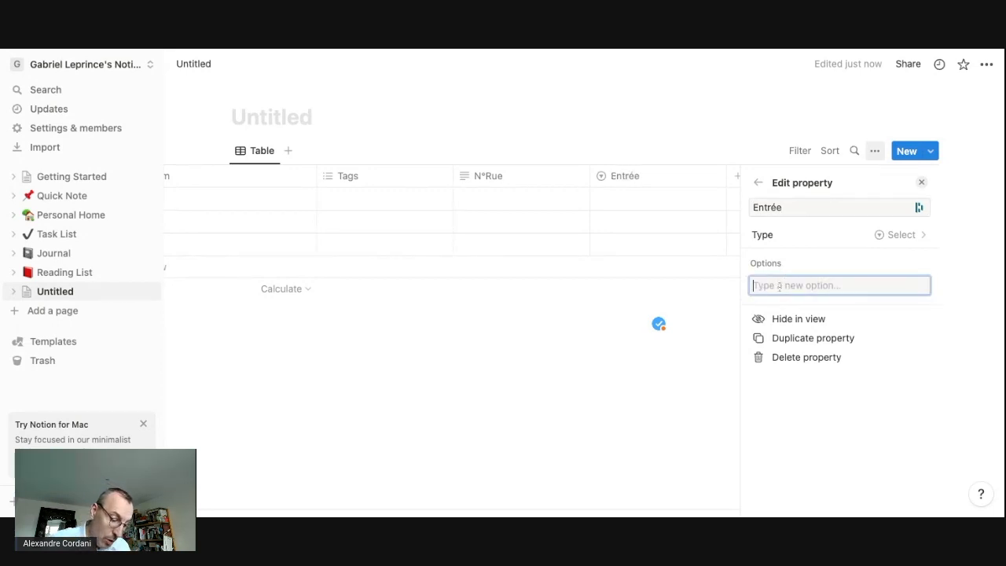
pyautogui.write('Fond de copropriété')
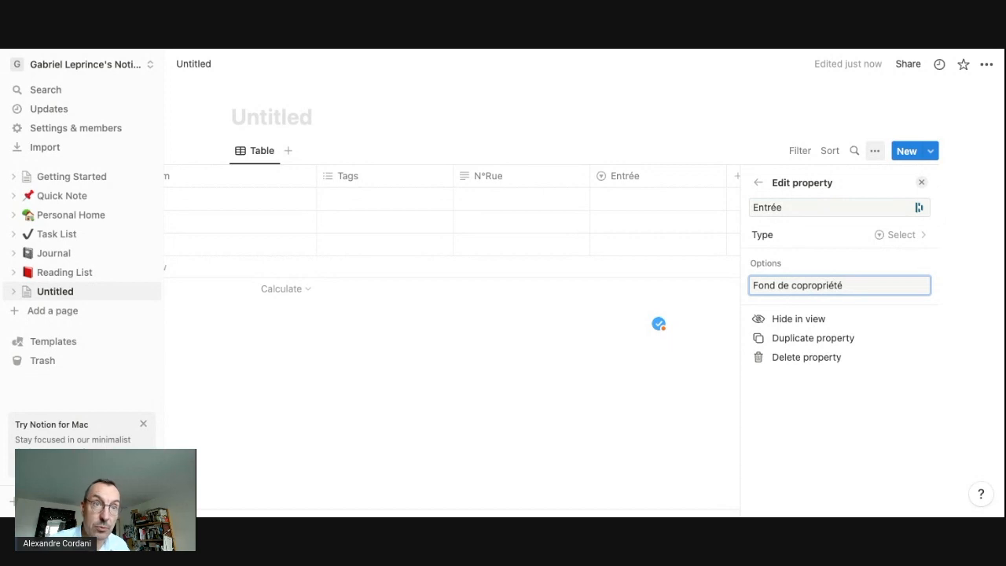
pyautogui.press('Return')
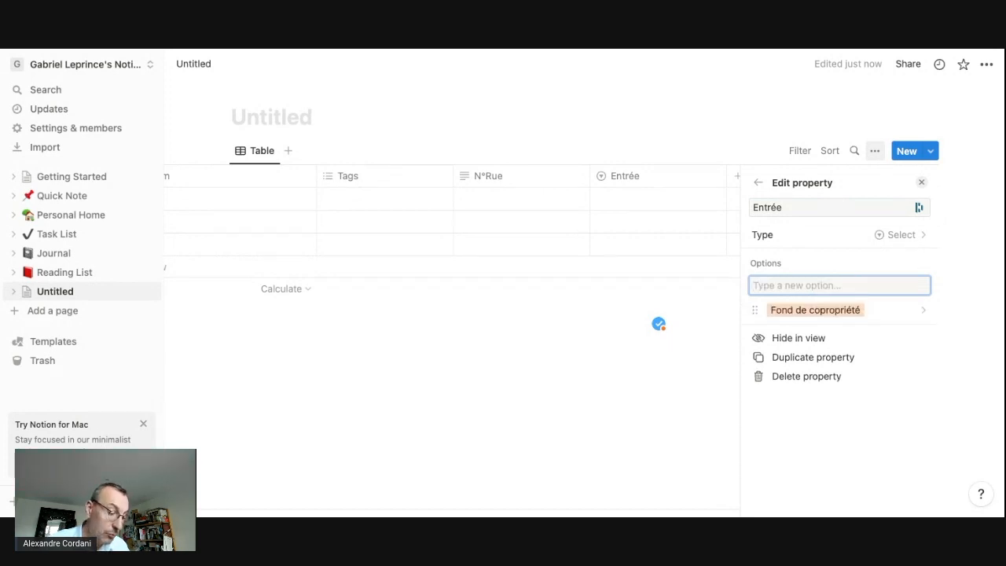
pyautogui.write('Im')
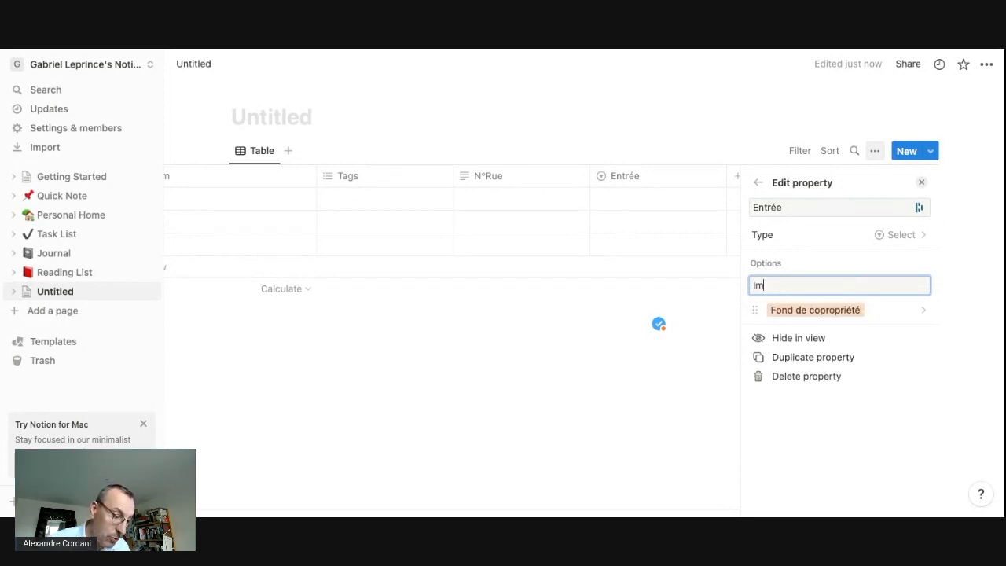
pyautogui.write('meuble sur Rue')
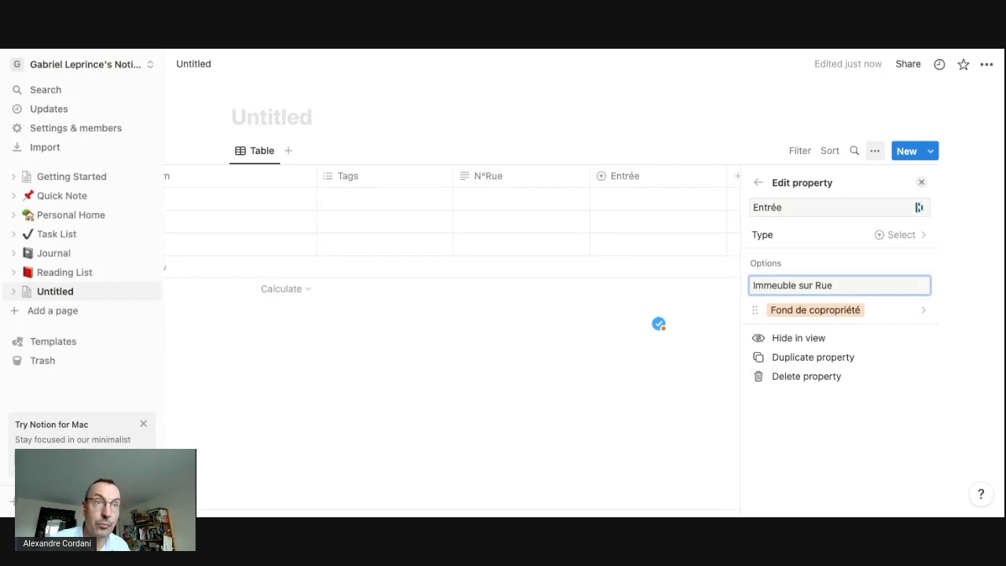
pyautogui.press('Return')
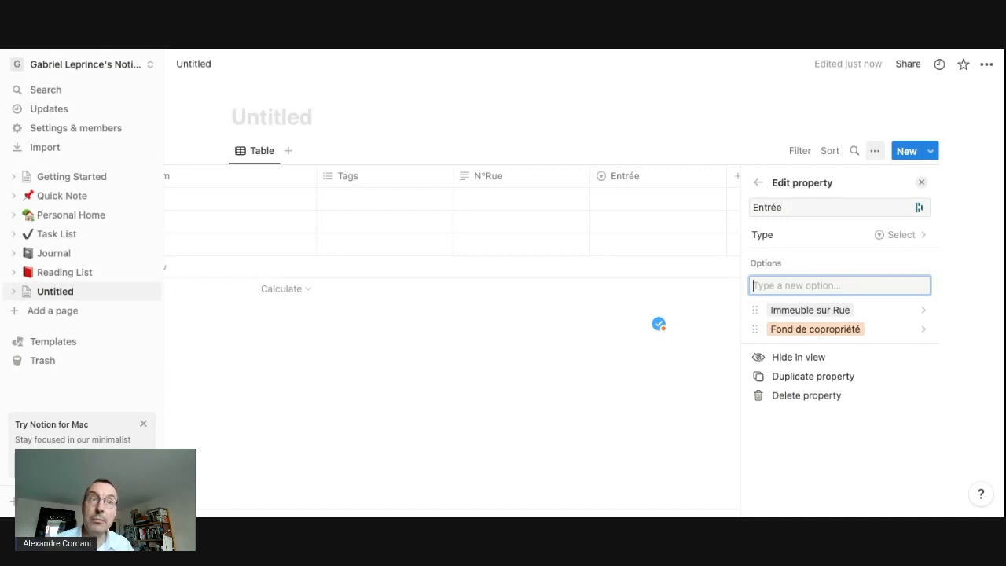
# Add the options A, B and C to the Entrée property
pyautogui.write('A')
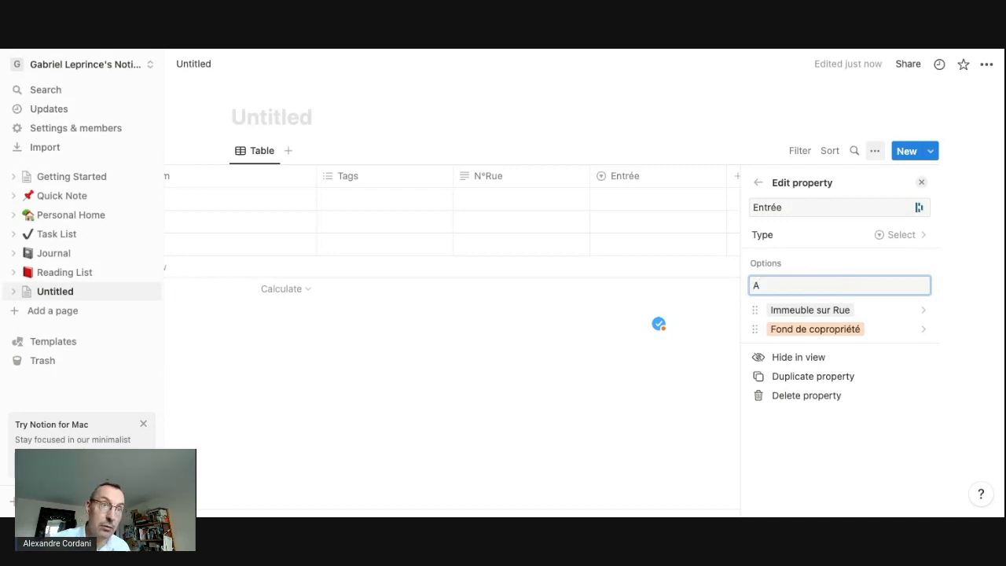
pyautogui.press('Return')
pyautogui.write('B')
pyautogui.press('Return')
pyautogui.write('C')
pyautogui.press('Return')
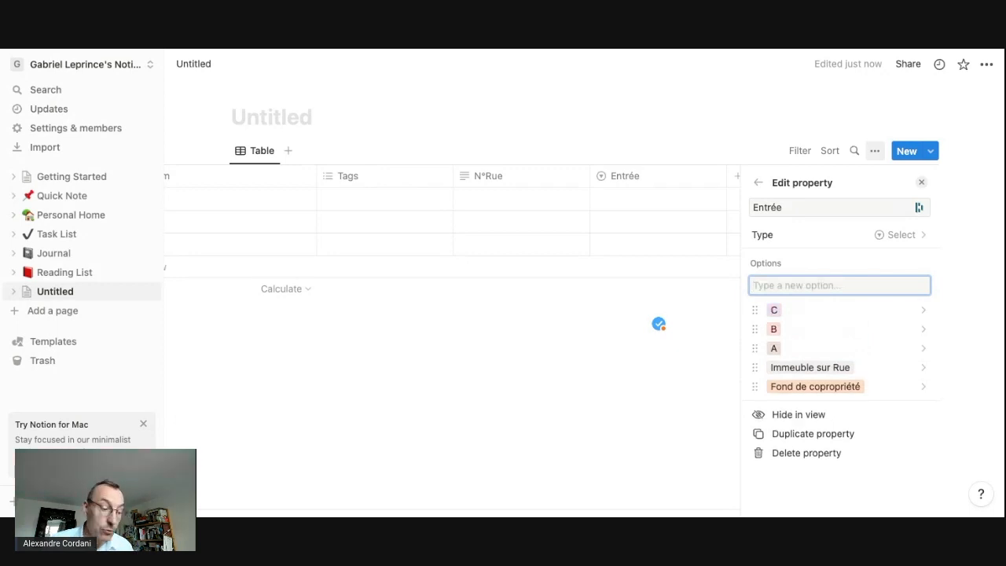
# Add the options 1, 2 and 3 to the Entrée property and close its settings
pyautogui.write('1')
pyautogui.press('Return')
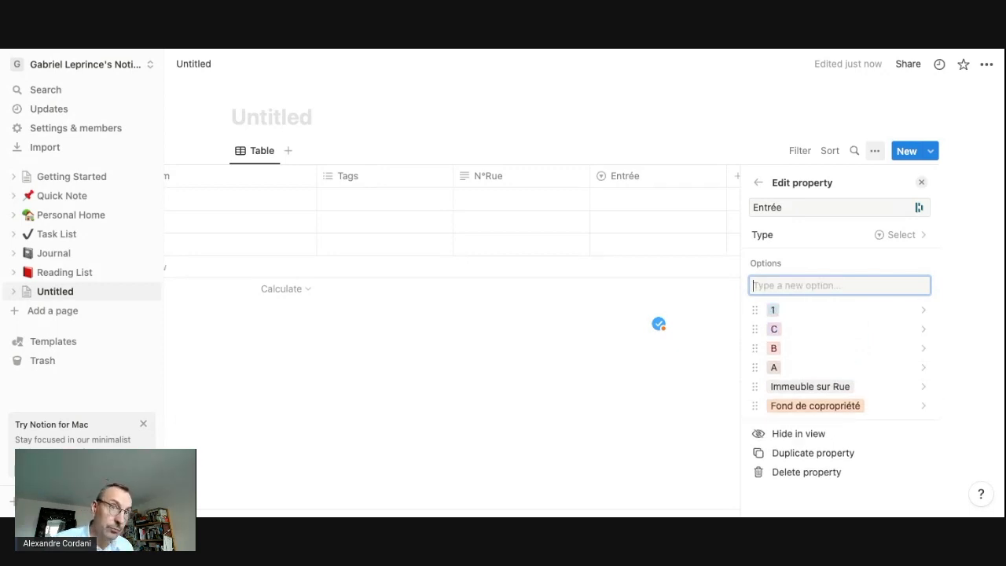
pyautogui.write('3')
pyautogui.press('BackSpace')
pyautogui.write('2')
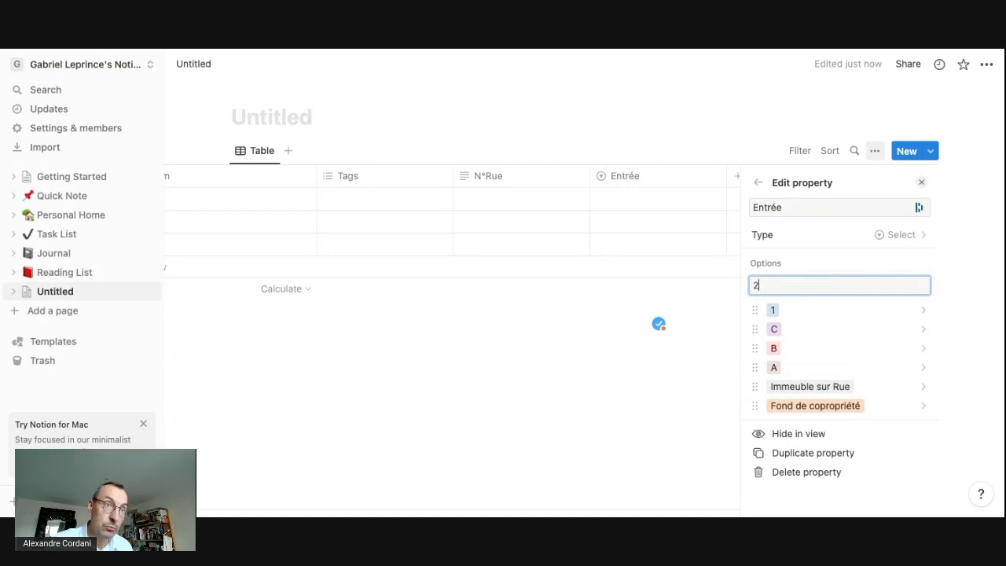
pyautogui.press('Return')
pyautogui.write('3')
pyautogui.press('Return')
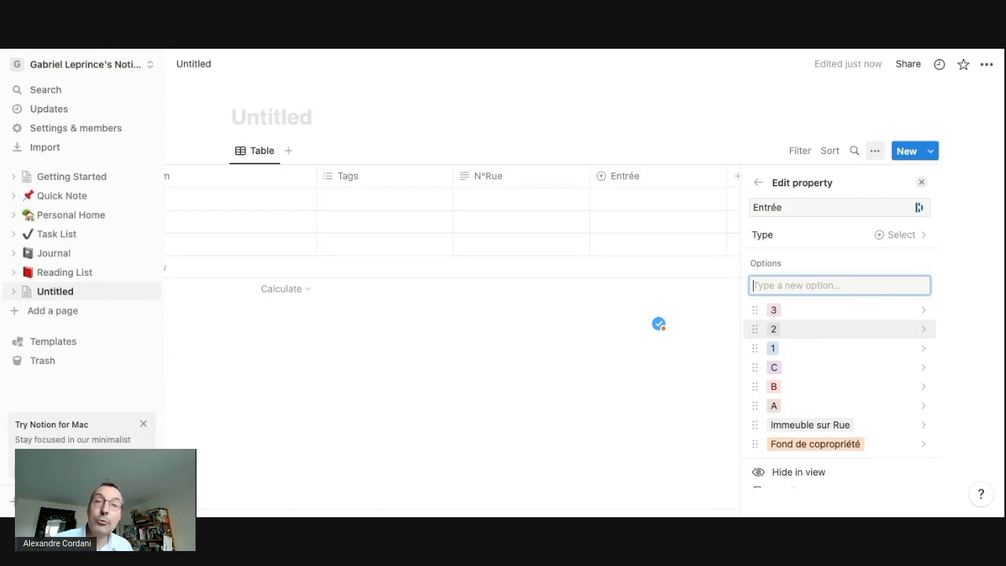
pyautogui.click(528, 346)
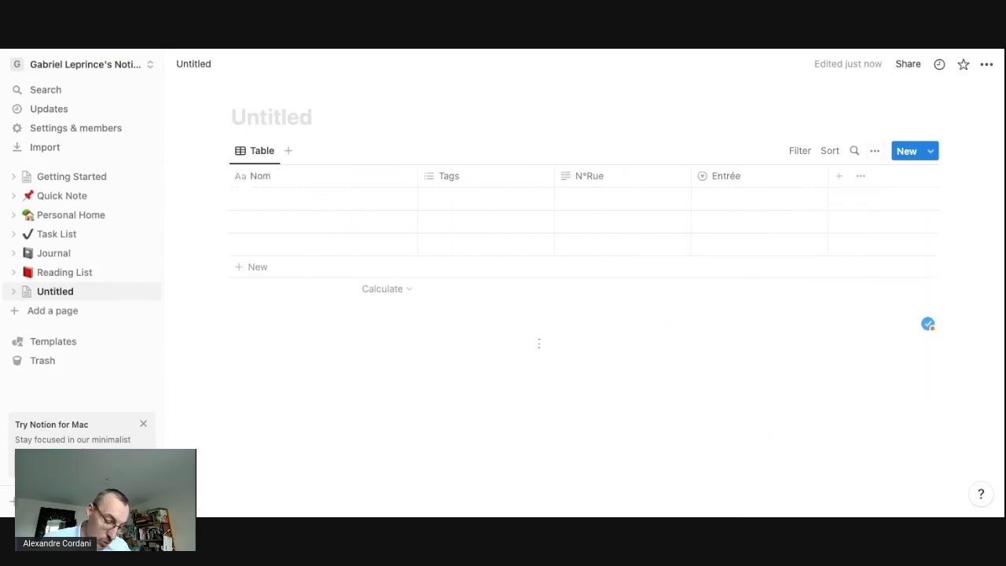
# Add a Select property named Rue/Avenue to the table
pyautogui.click(842, 180)
pyautogui.click(812, 291)
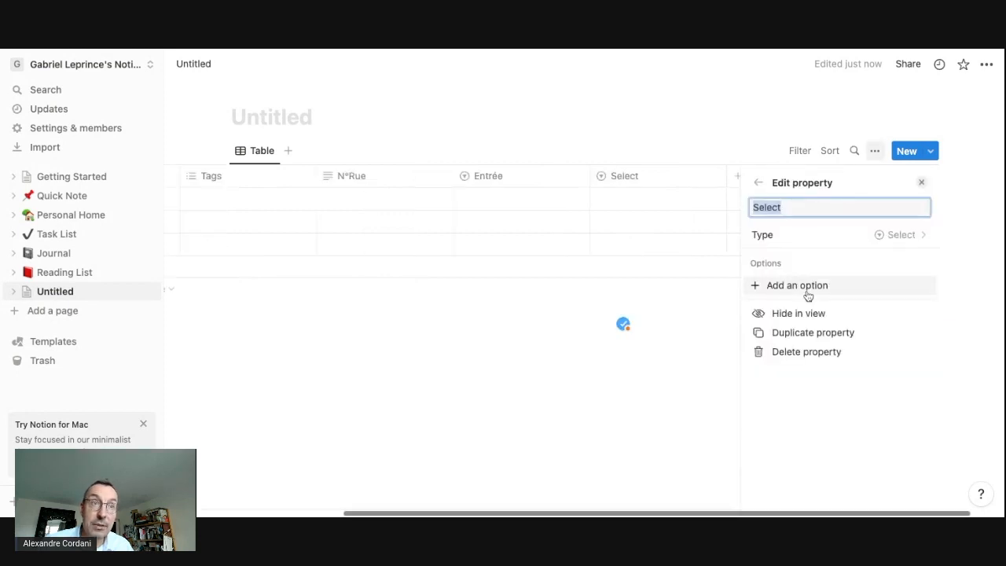
pyautogui.write('Rue/Avenue')
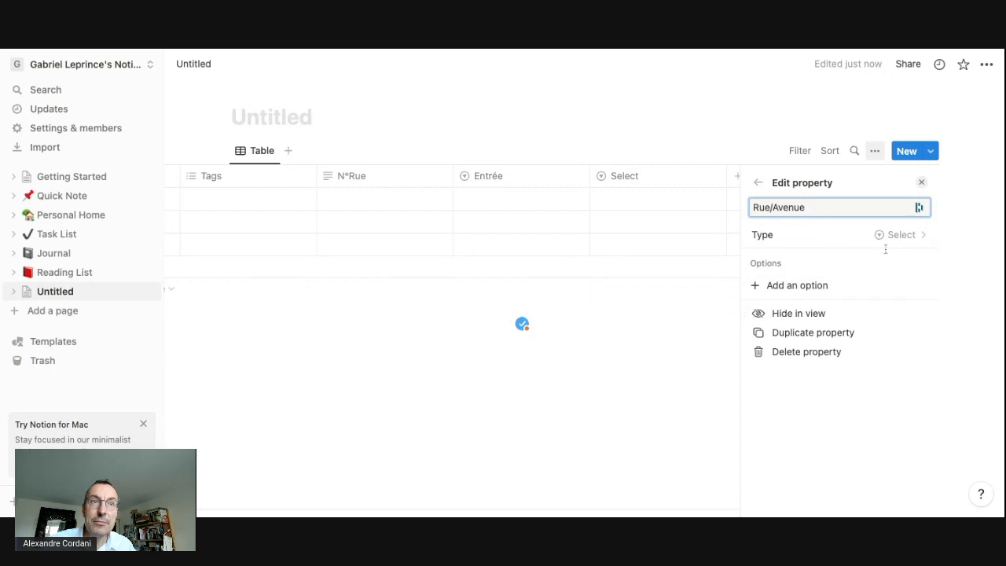
# Add the options Perdrix, Carnot and Pinsons to the Rue/Avenue property and close its settings
pyautogui.click(831, 286)
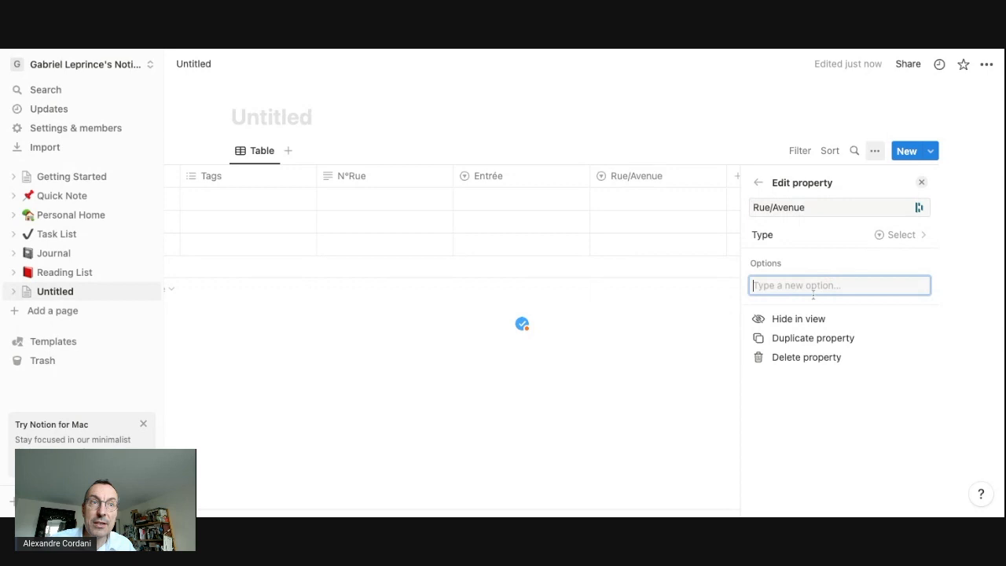
pyautogui.write('Carnot')
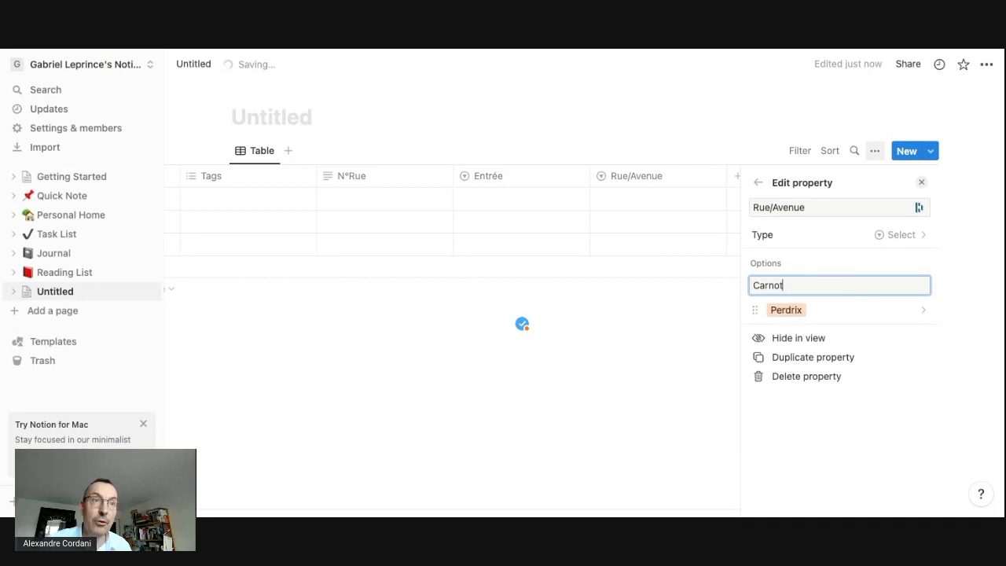
pyautogui.press('Return')
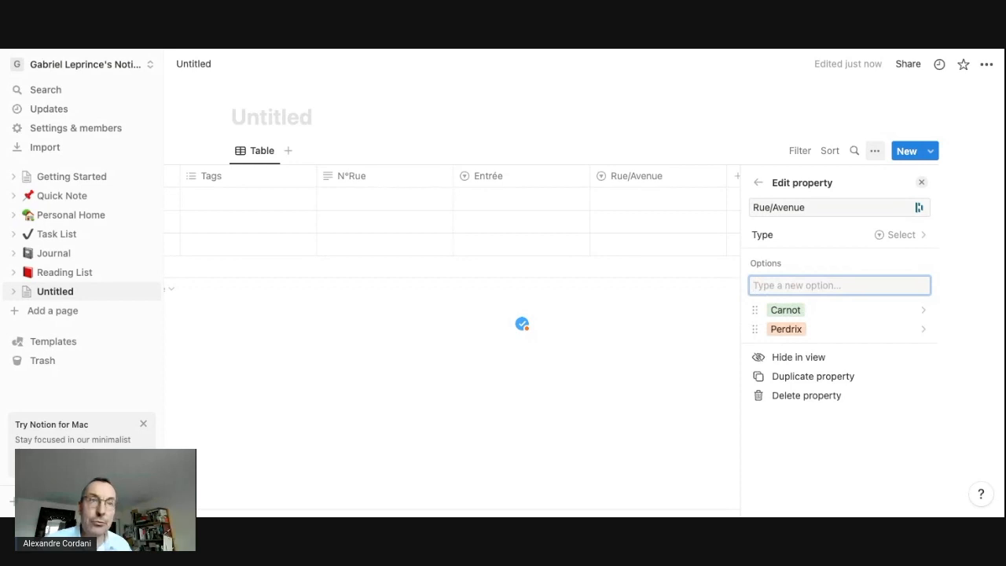
pyautogui.write('Pinsons')
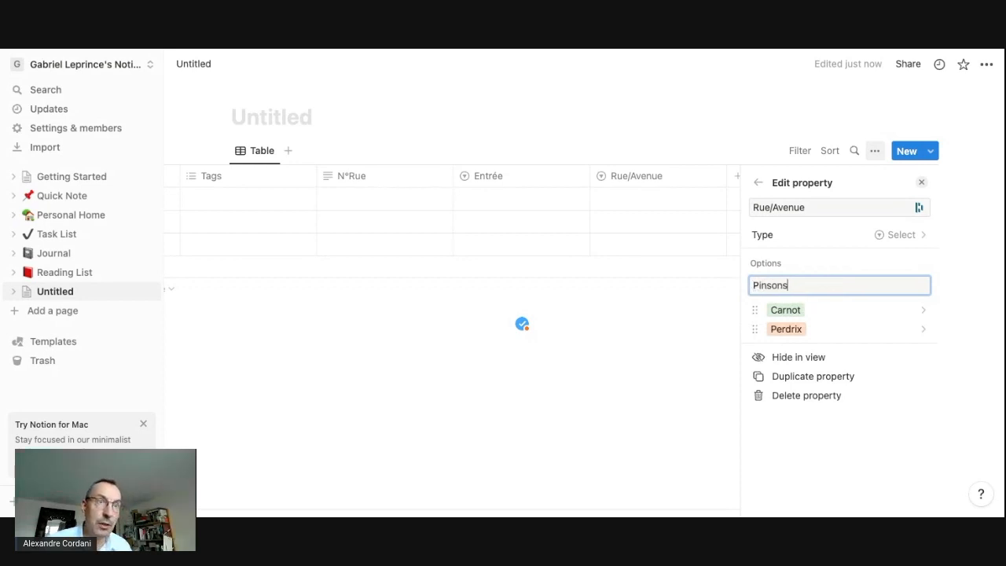
pyautogui.press('Return')
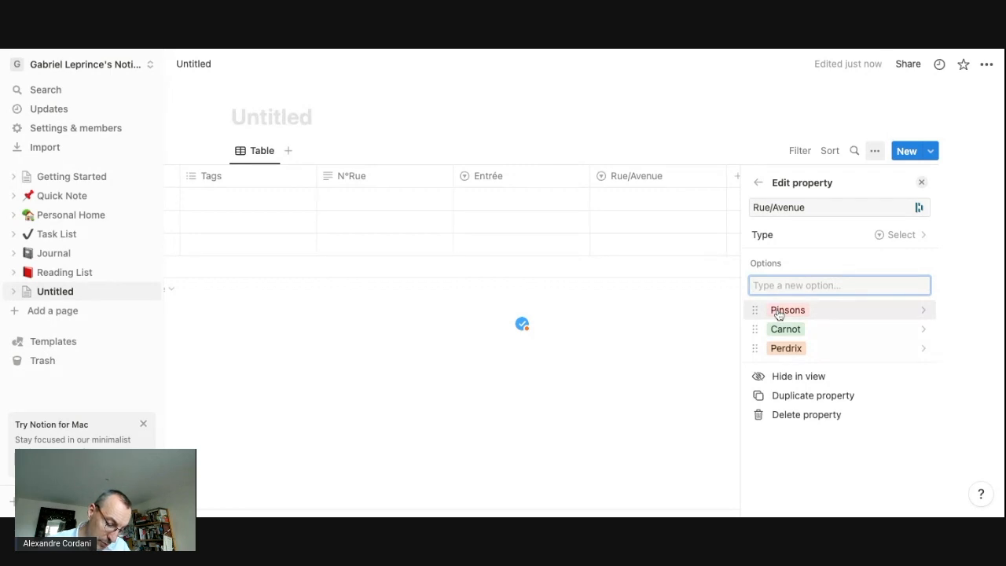
pyautogui.click(741, 183)
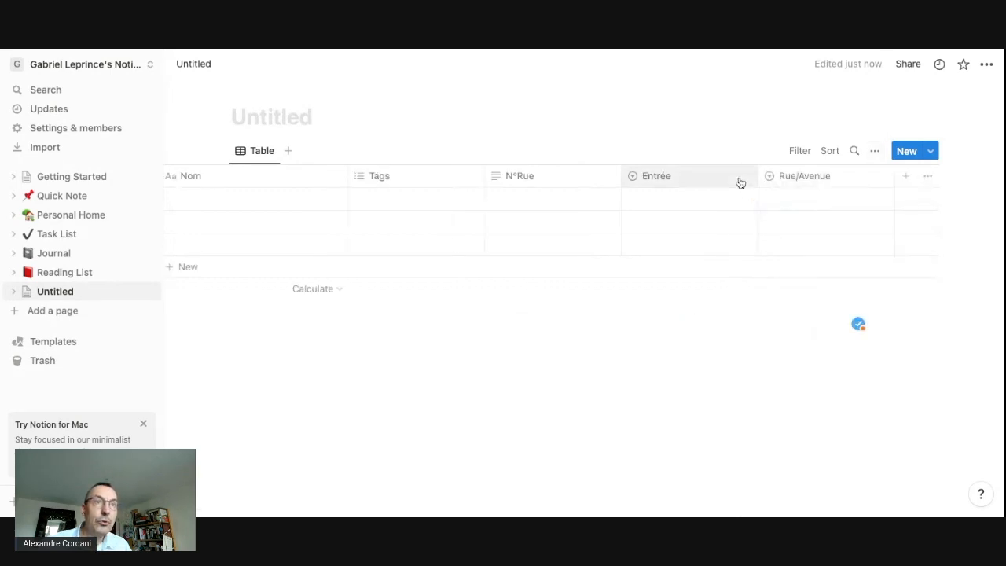
# Add a Select property named Pair/Impair to the table
pyautogui.click(908, 178)
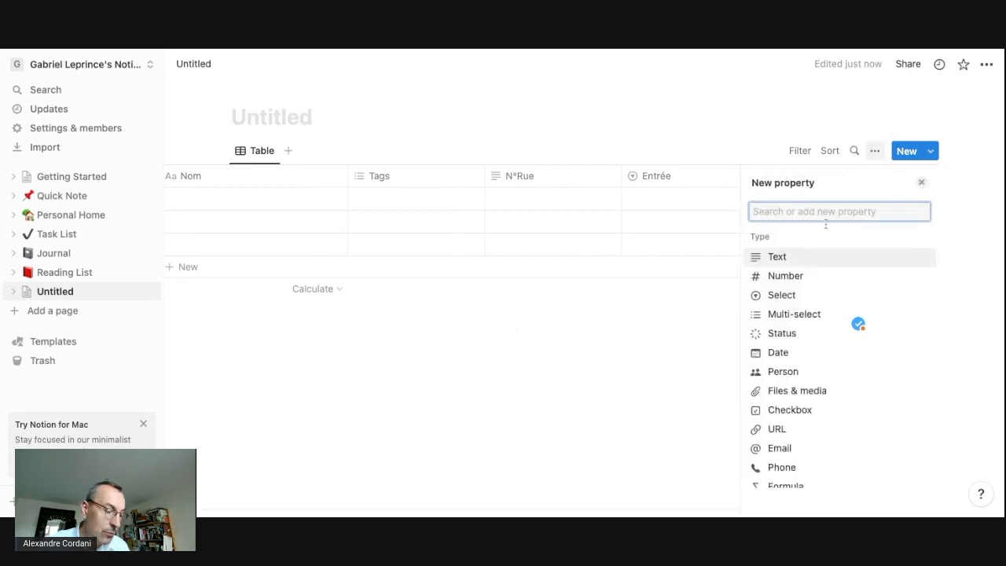
pyautogui.write('Pa')
pyautogui.press('BackSpace')
pyautogui.press('BackSpace')
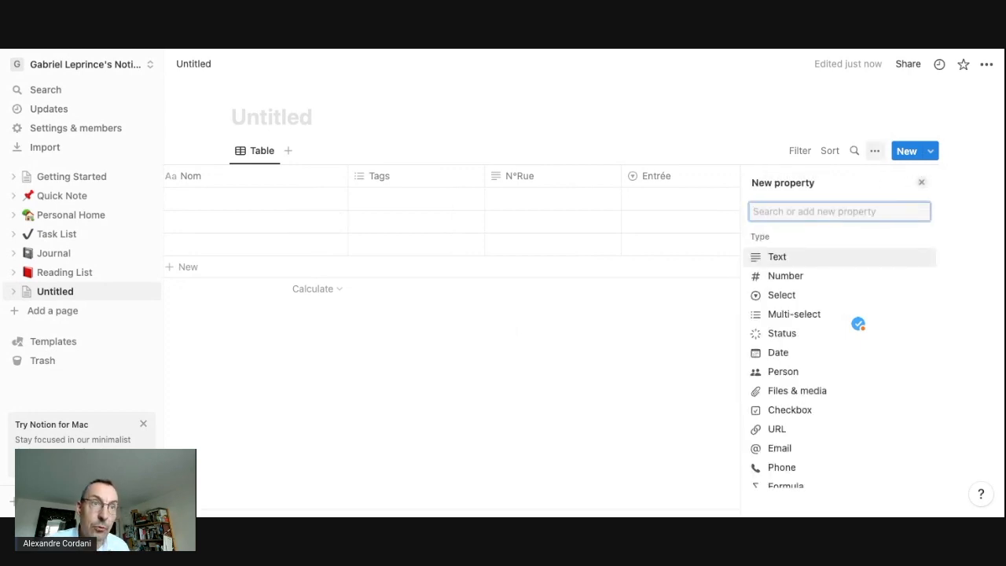
pyautogui.click(796, 295)
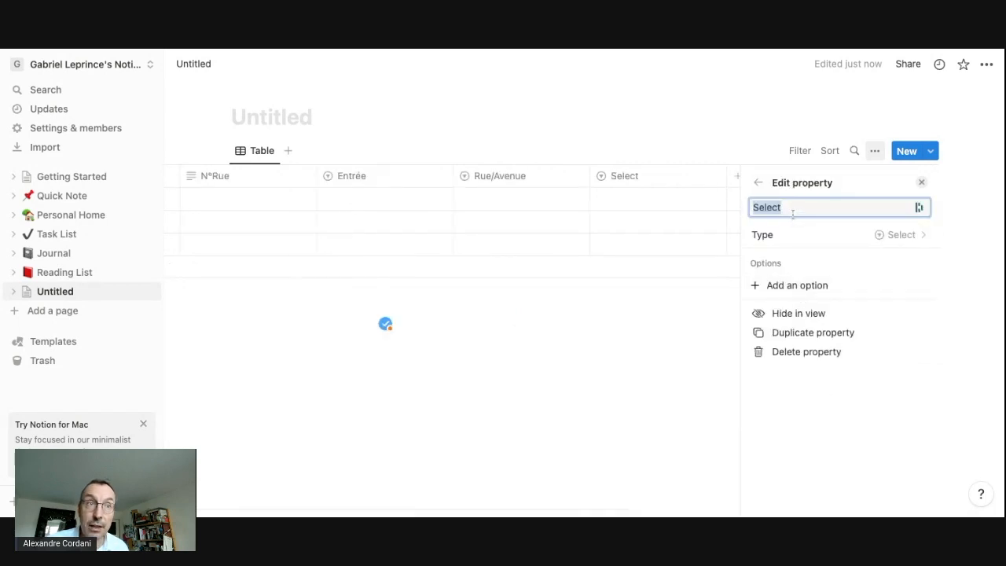
pyautogui.write('Pa')
pyautogui.press('BackSpace')
pyautogui.press('BackSpace')
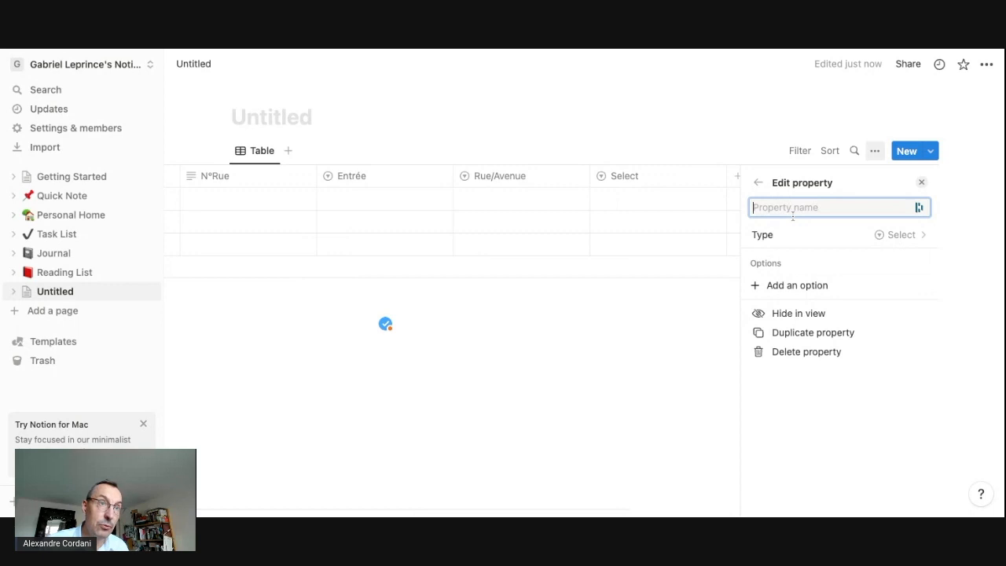
pyautogui.write('Pair/')
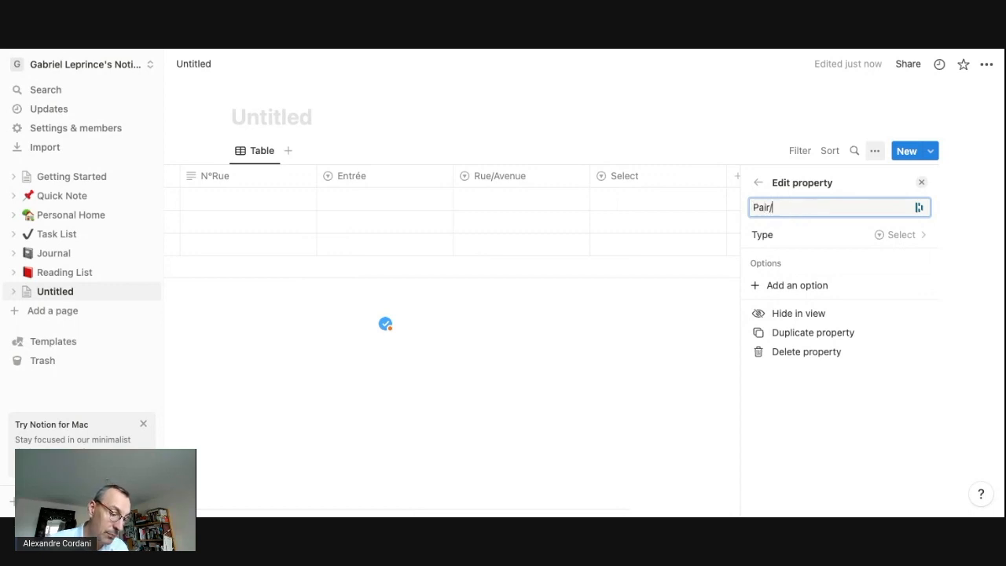
pyautogui.write('Impair')
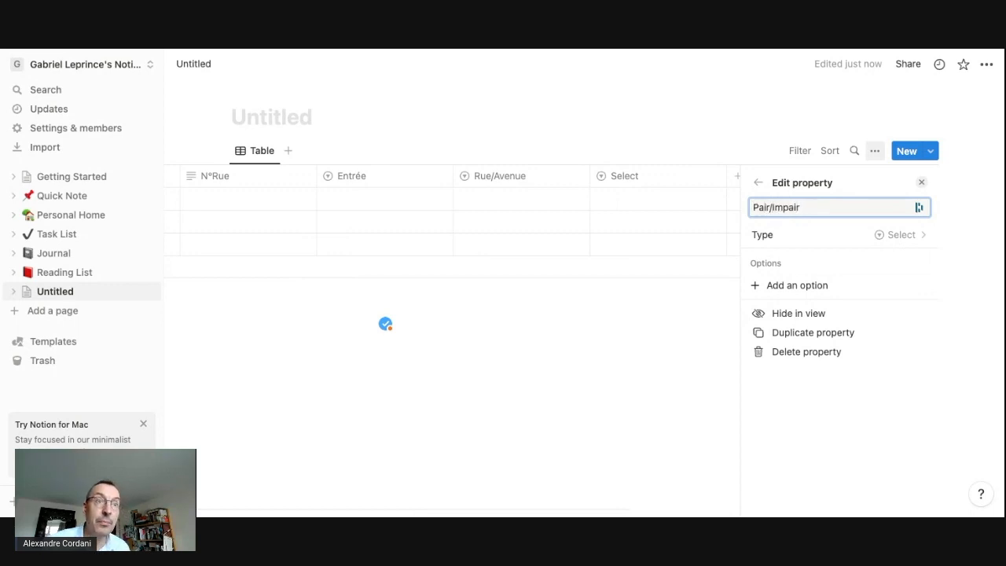
# Add the options Pair and Impair to the Pair/Impair property and close its settings
pyautogui.click(794, 285)
pyautogui.write('Pair')
pyautogui.press('Return')
pyautogui.write('Impa')
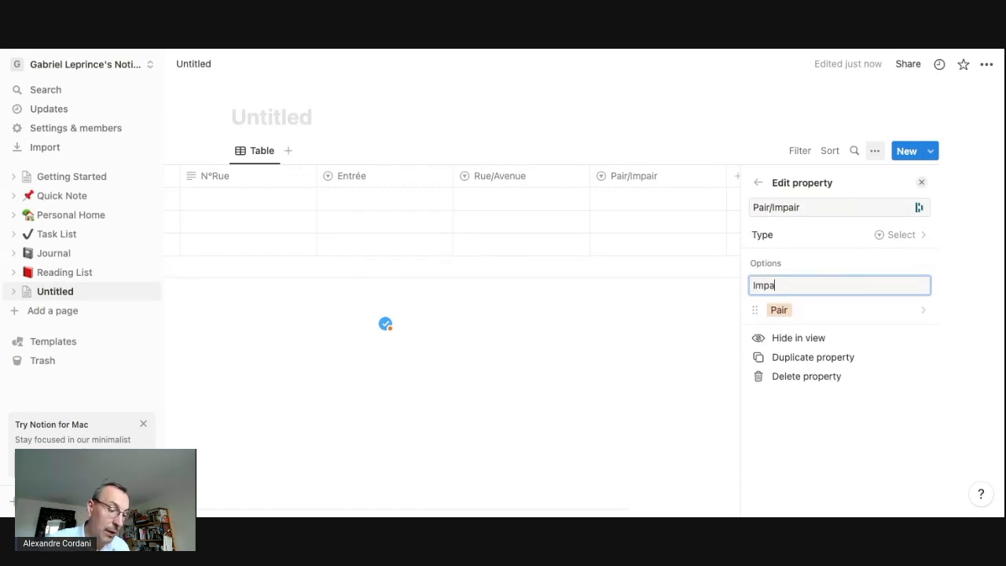
pyautogui.write('ir')
pyautogui.press('Return')
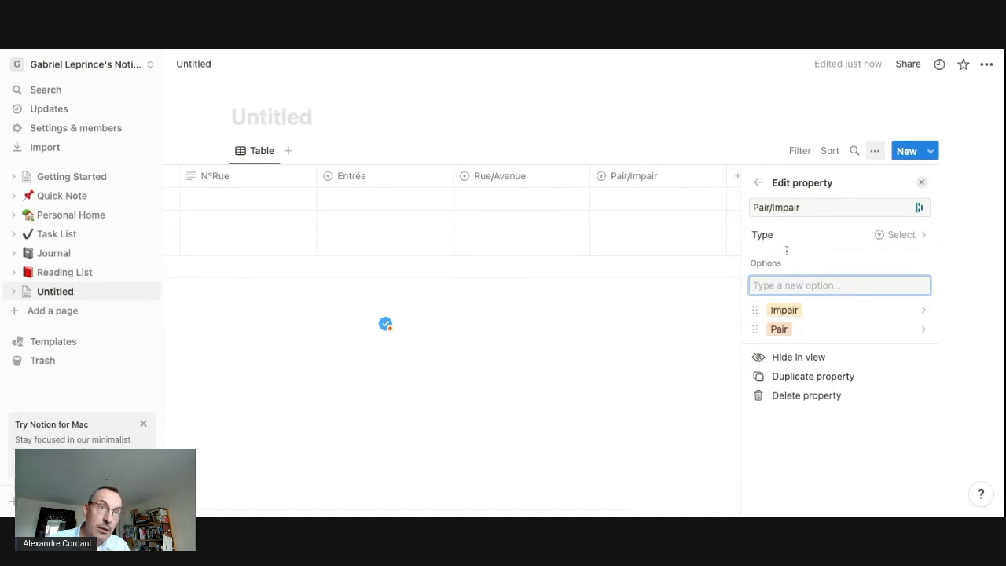
pyautogui.click(757, 184)
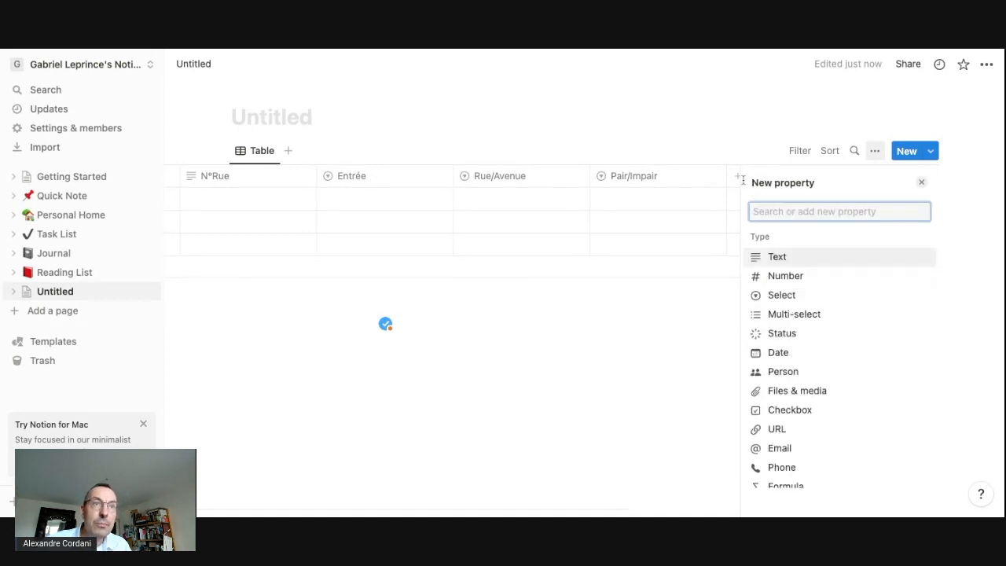
pyautogui.click(735, 180)
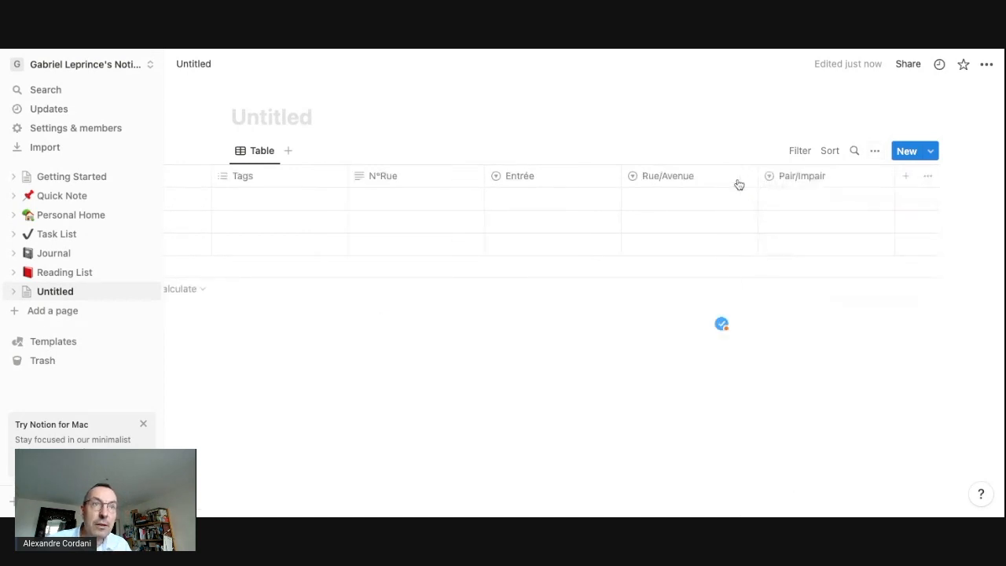
pyautogui.click(905, 178)
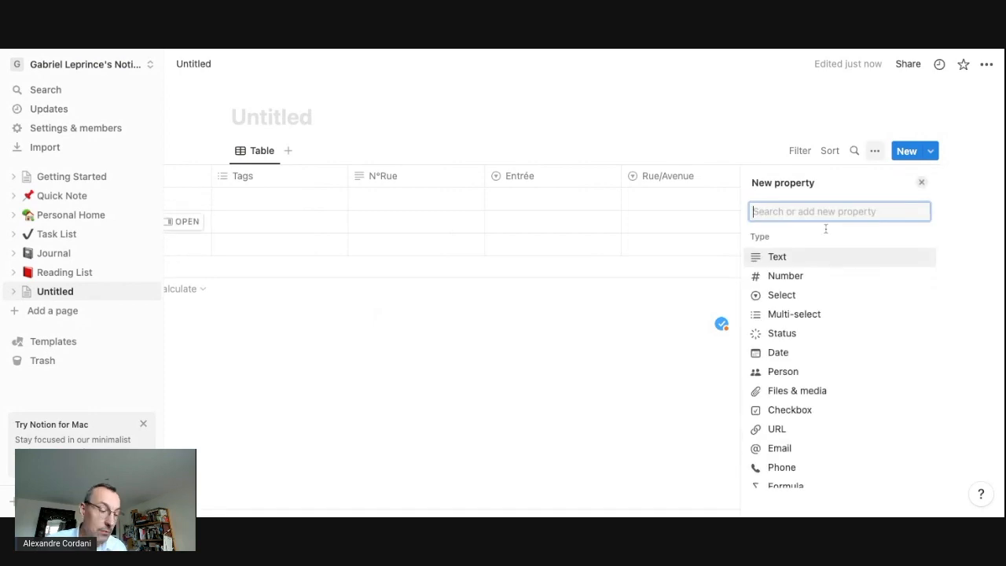
pyautogui.write('Contact ?')
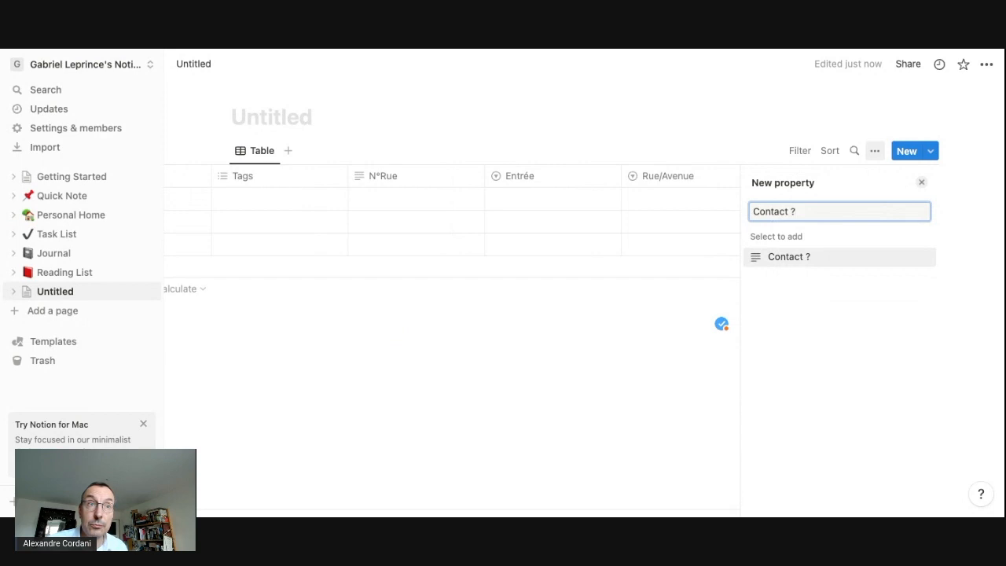
pyautogui.moveTo(805, 213); pyautogui.dragTo(954, 185)
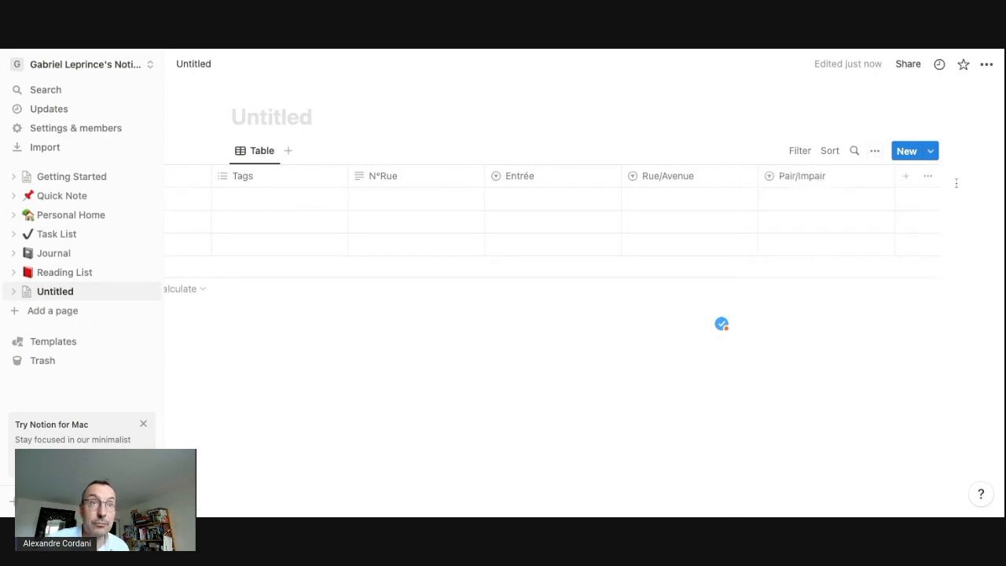
# Add a Select property named Contact ? to the table
pyautogui.click(905, 181)
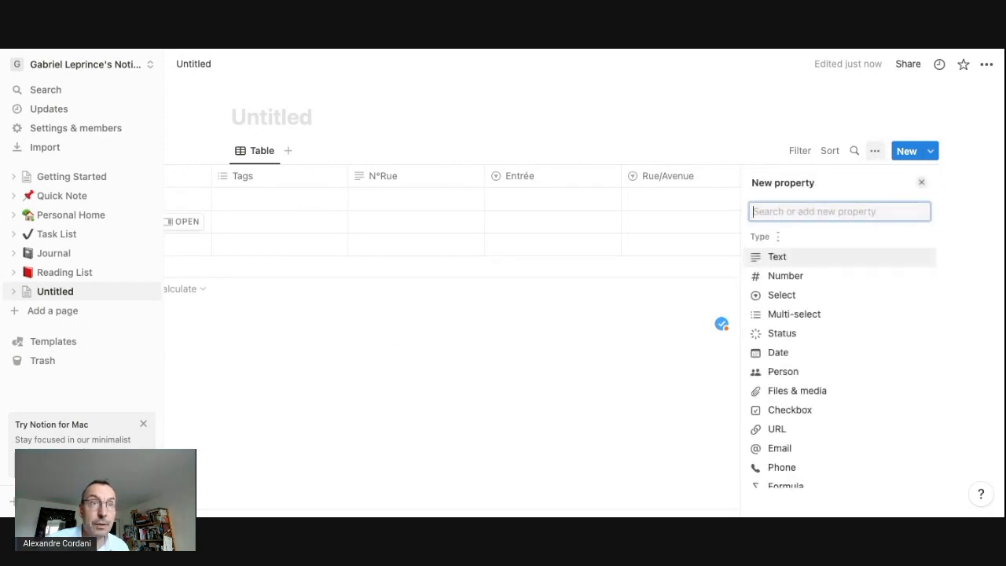
pyautogui.click(782, 295)
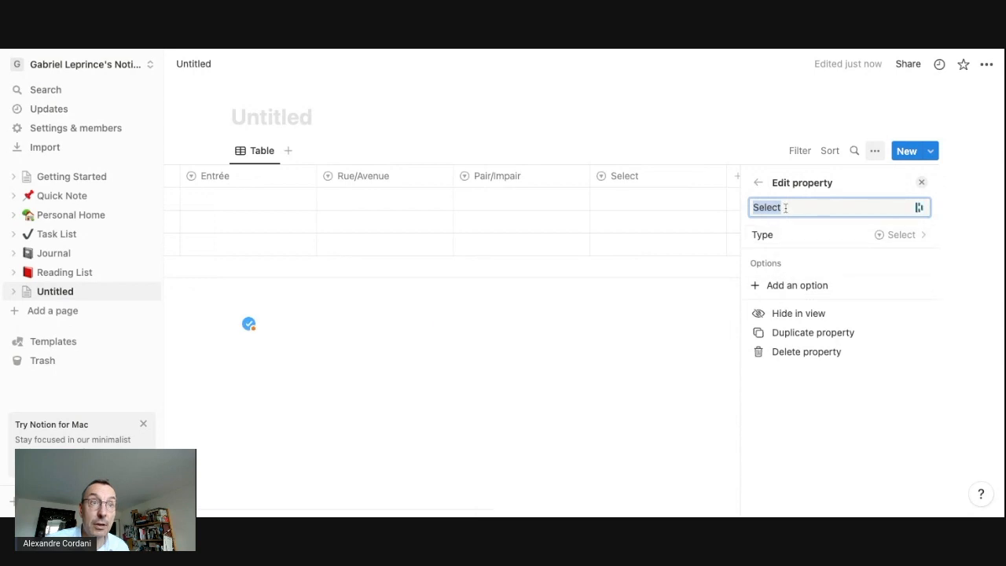
pyautogui.write('Contact ?')
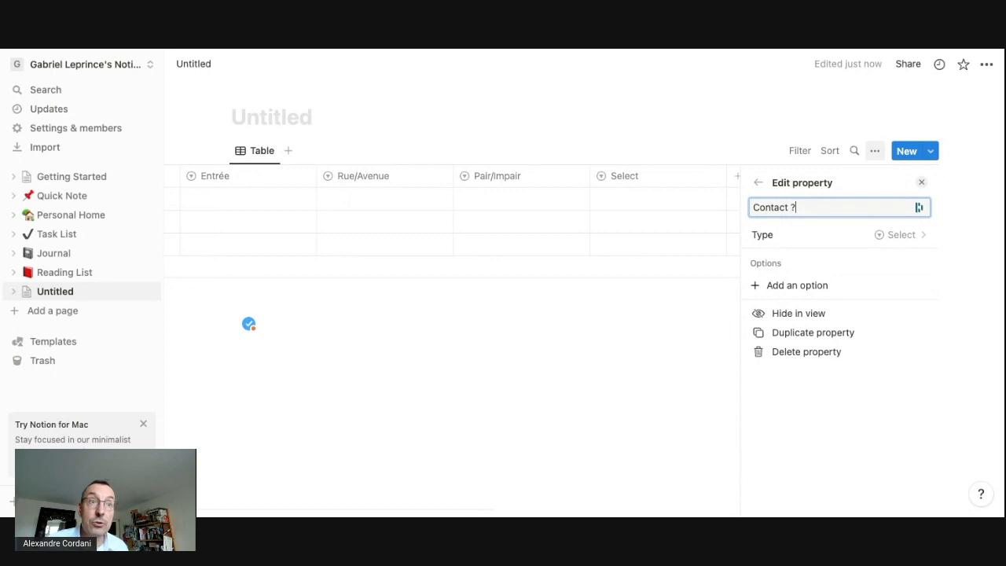
# Add the options Oui and Non to the Contact ? property and close its settings
pyautogui.click(787, 293)
pyautogui.write('Oui')
pyautogui.press('Return')
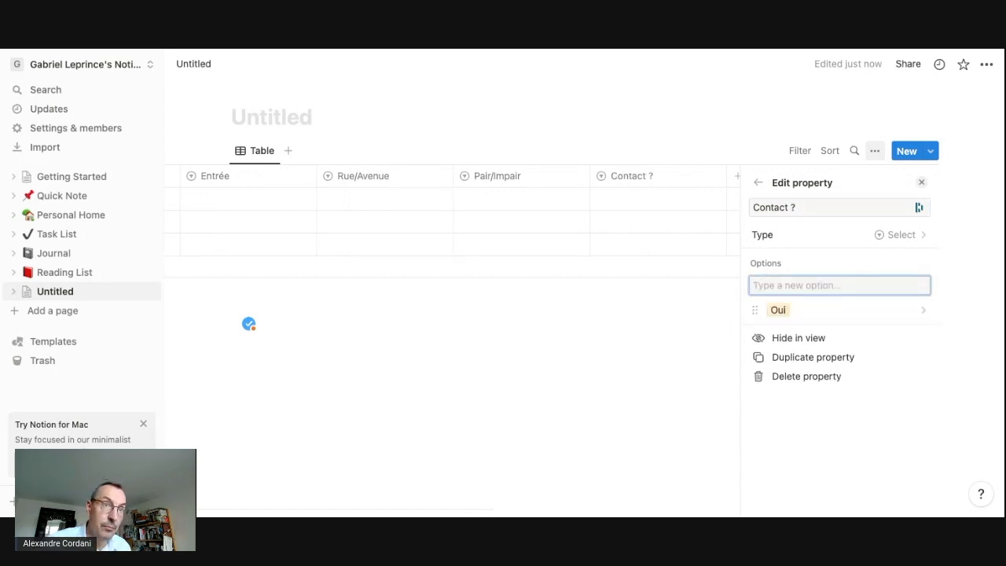
pyautogui.write('Non')
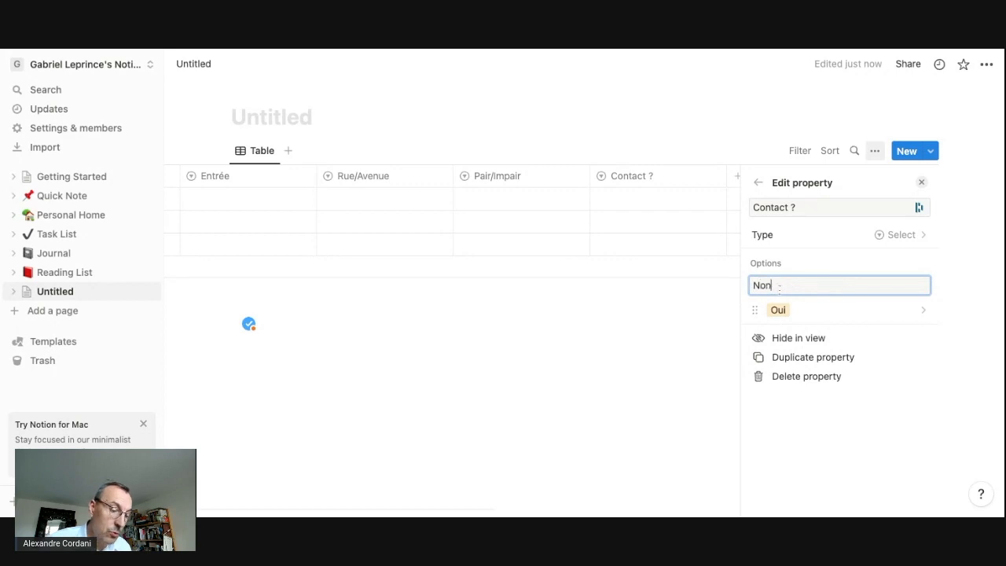
pyautogui.press('Return')
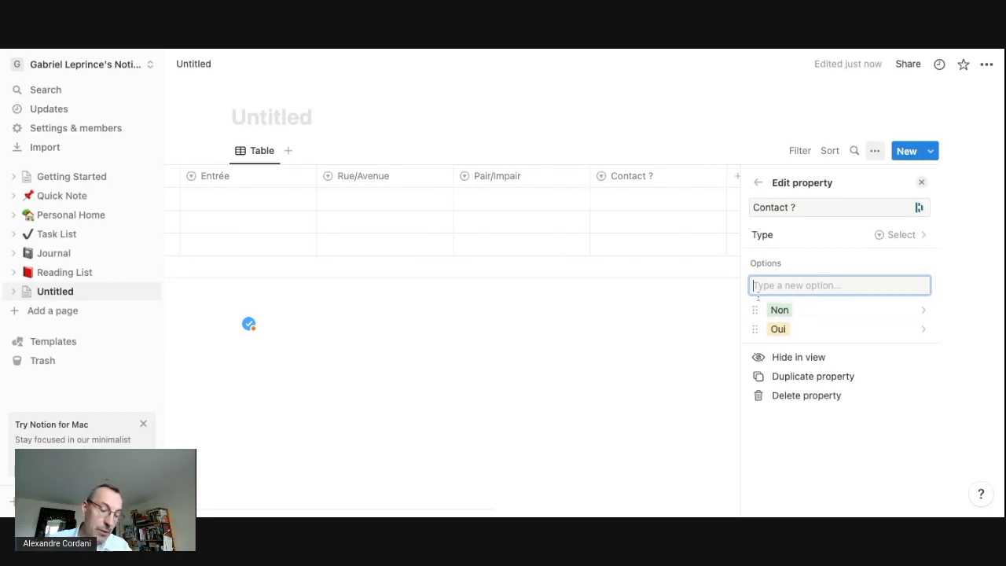
pyautogui.click(738, 181)
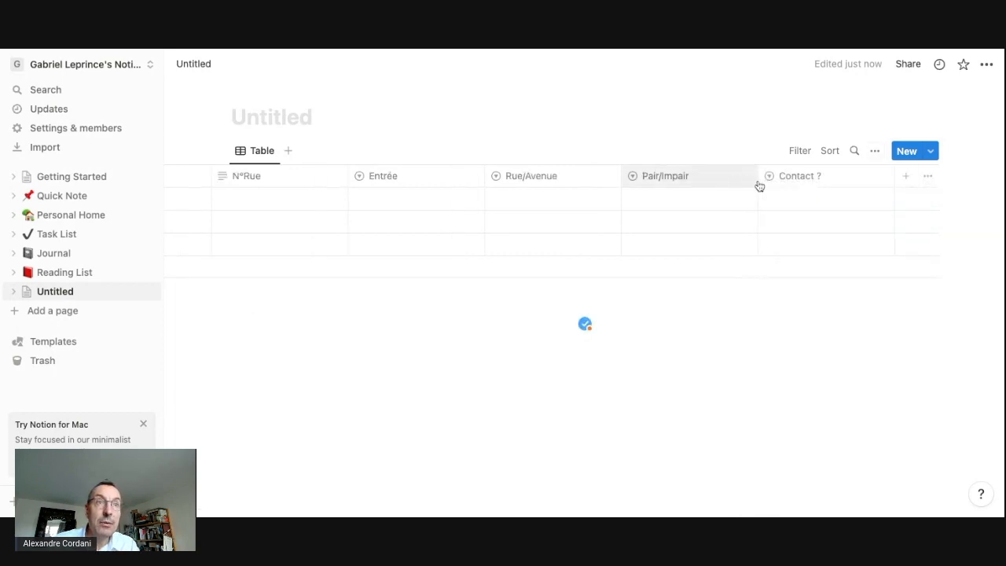
# Add a Select property named Civilité to the table
pyautogui.click(906, 175)
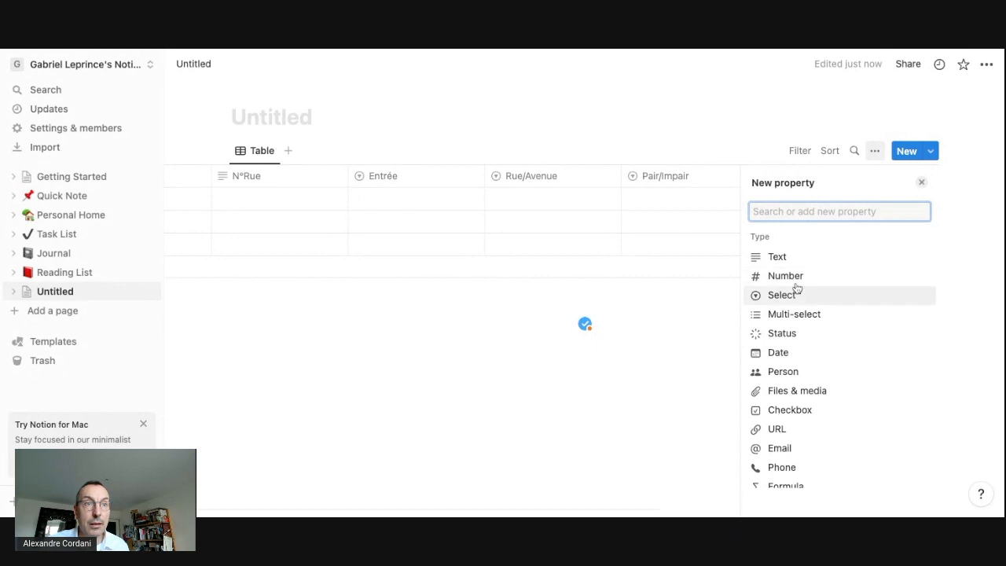
pyautogui.click(795, 258)
pyautogui.write('C')
pyautogui.press('BackSpace')
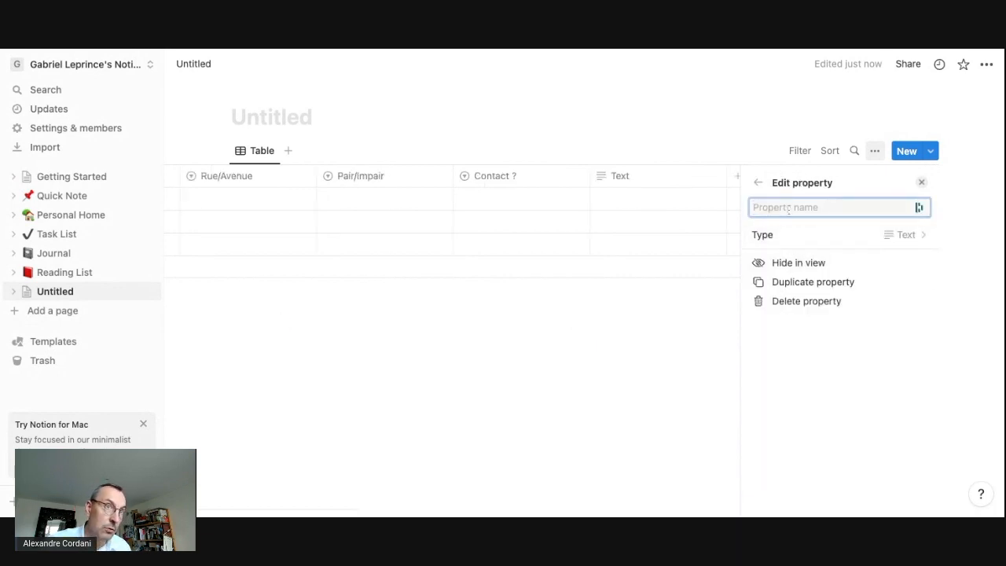
pyautogui.click(790, 234)
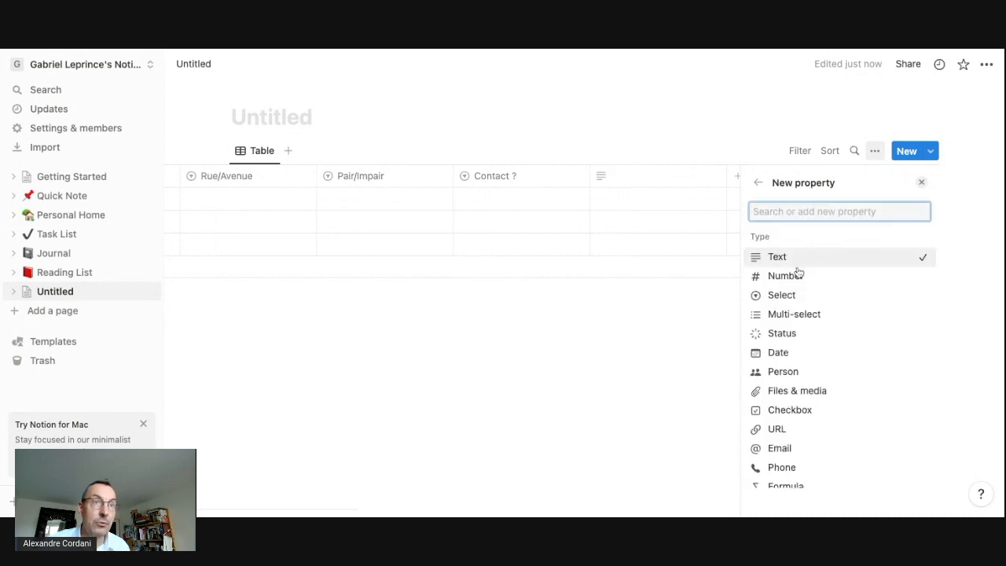
pyautogui.click(794, 294)
pyautogui.write('Cu')
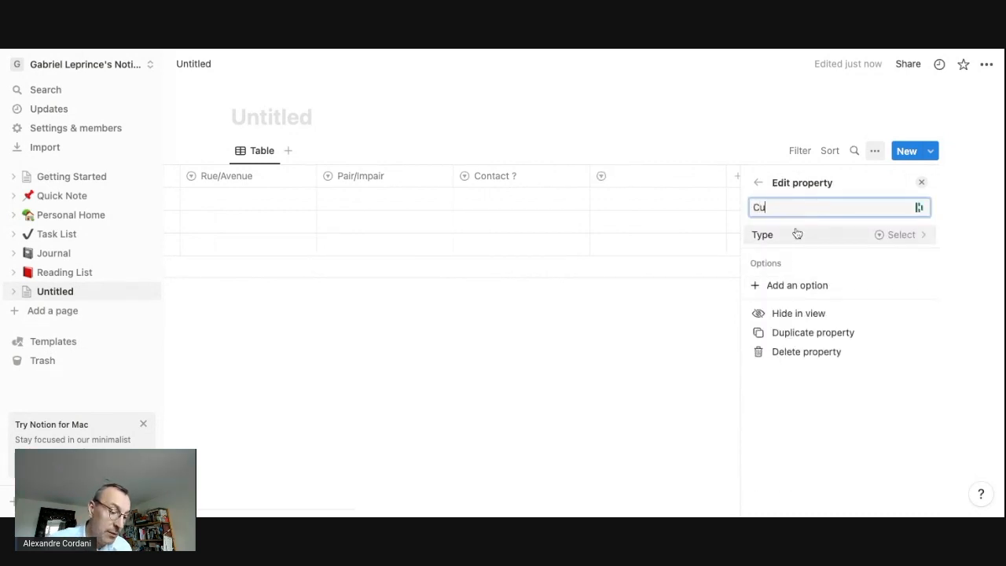
pyautogui.press('BackSpace')
pyautogui.write('ivilité')
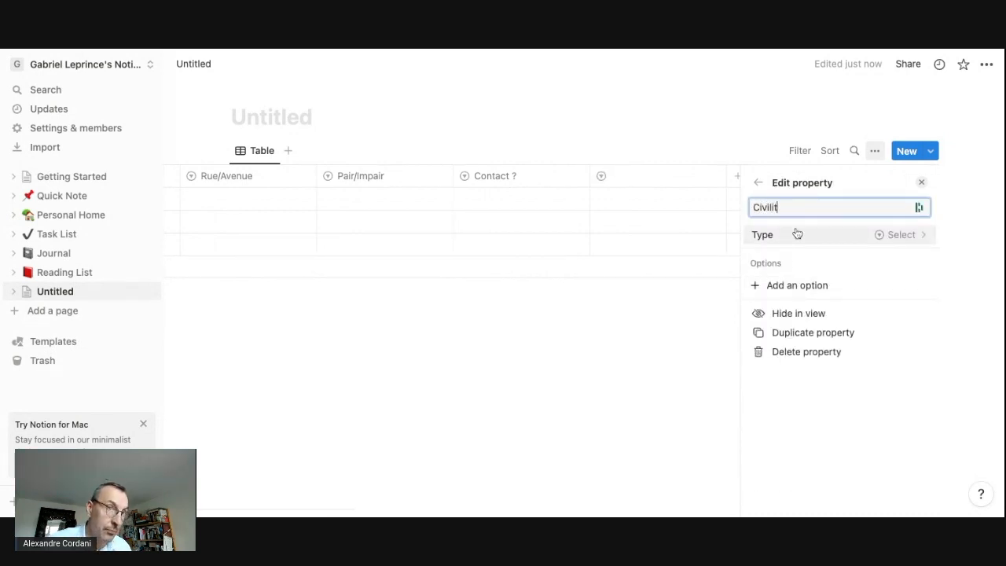
# Add the options Monsieur, Madame and Monsieur & Madame to the Civilité property and close its settings
pyautogui.click(789, 286)
pyautogui.write('Monsieur')
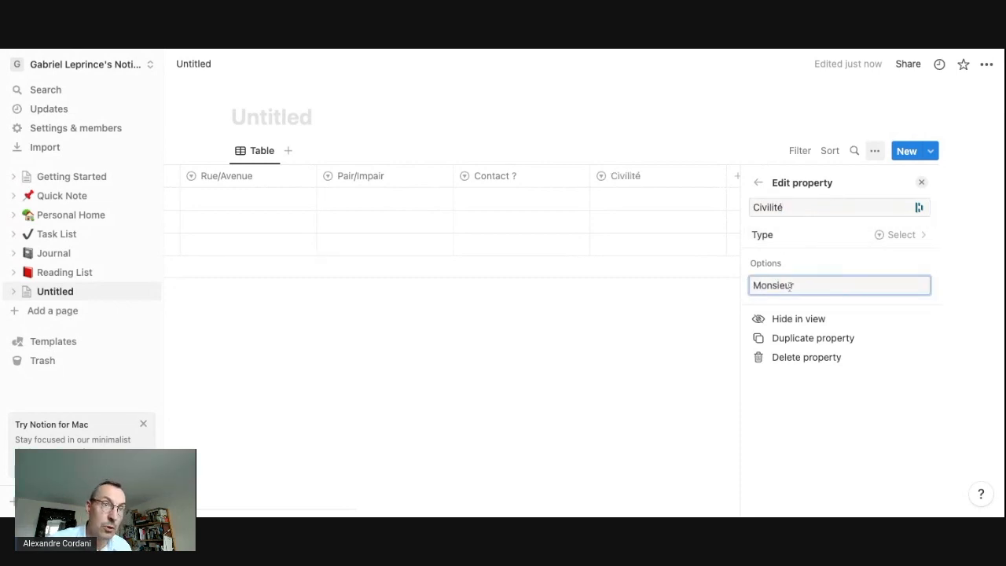
pyautogui.press('Return')
pyautogui.write('Madame')
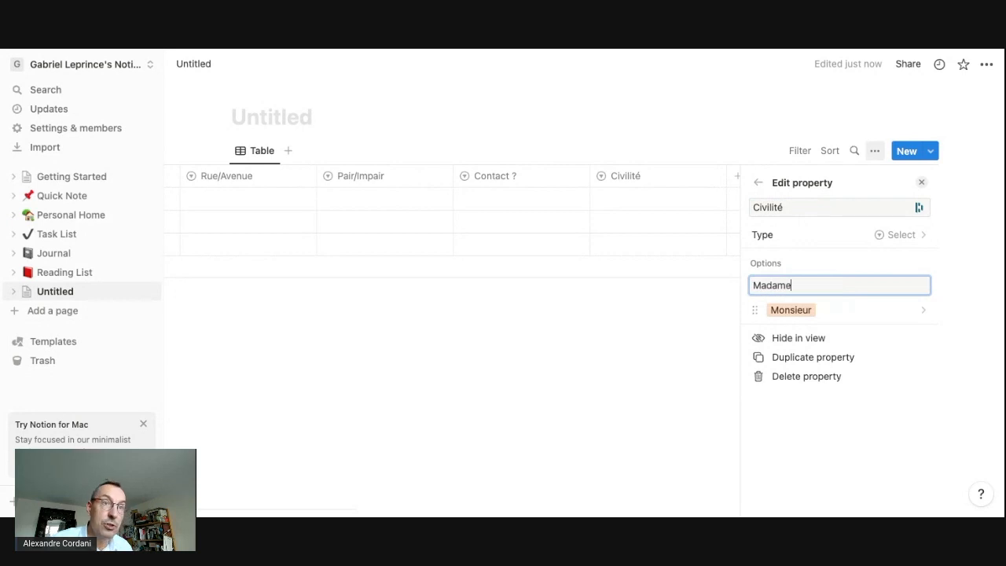
pyautogui.press('Return')
pyautogui.write('Monsieur')
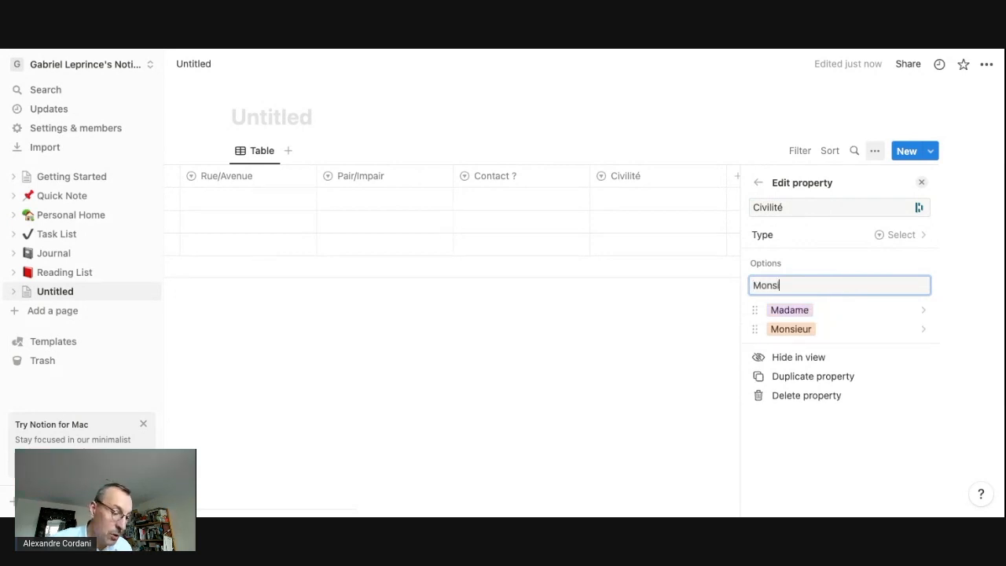
pyautogui.write(' & Madame')
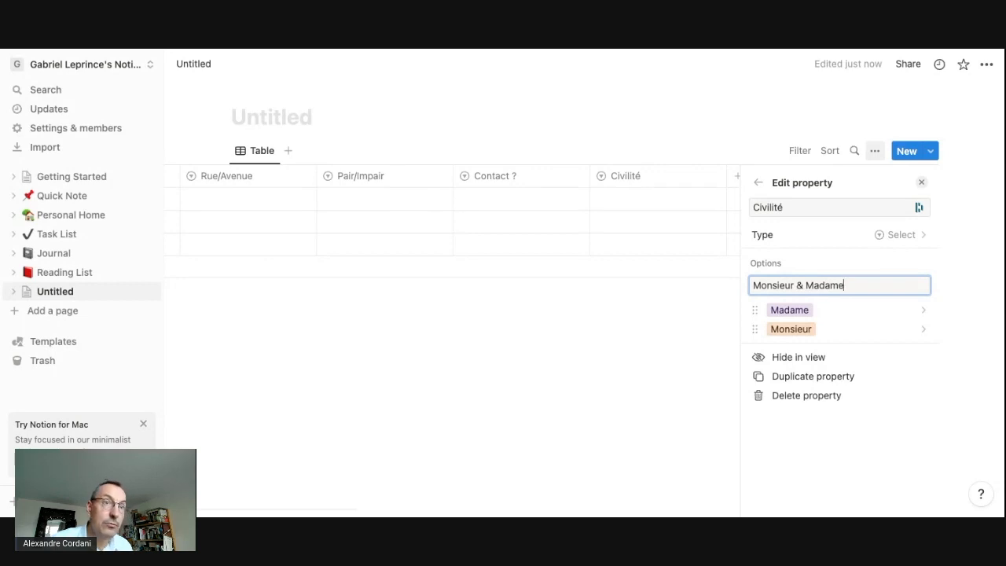
pyautogui.press('Return')
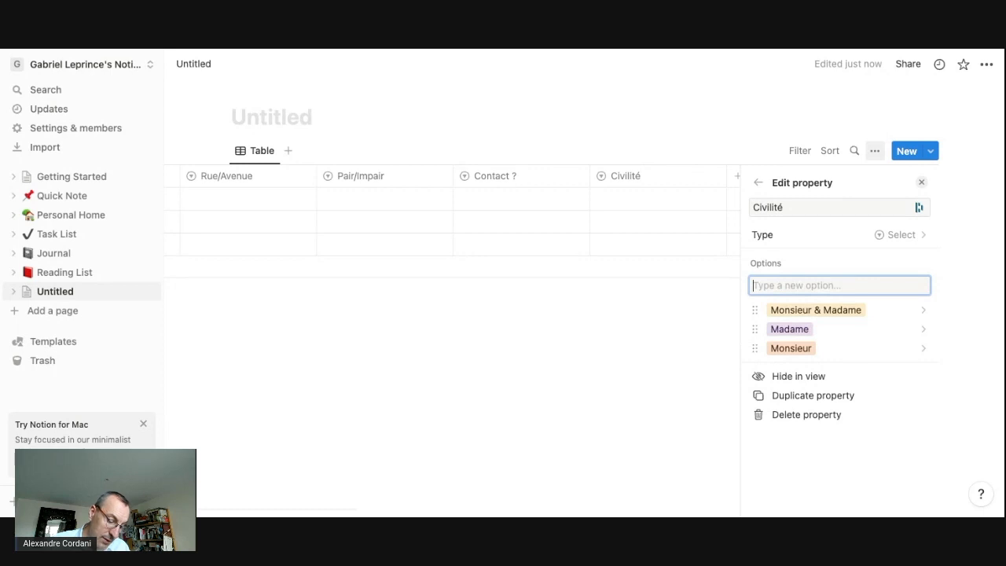
pyautogui.click(739, 182)
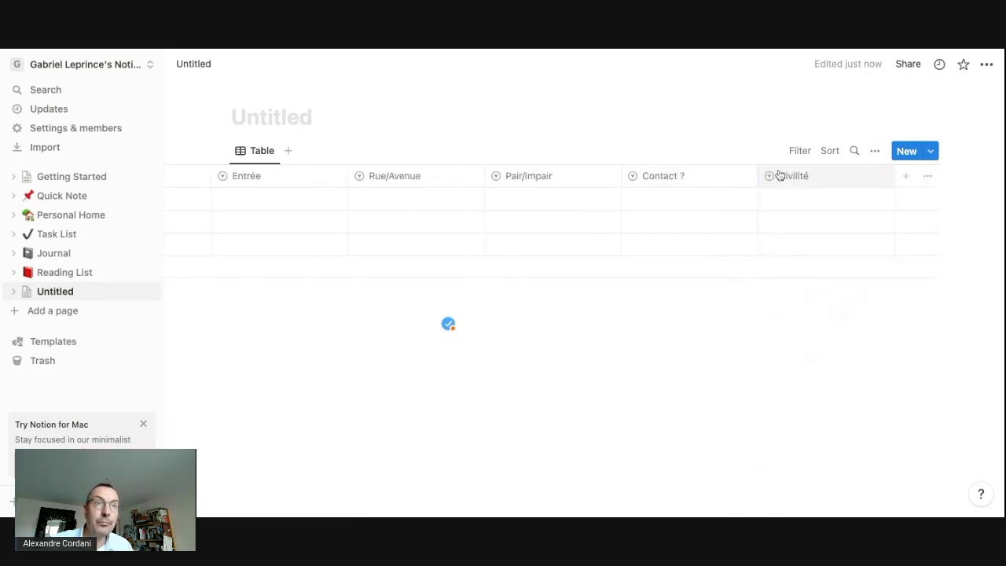
# Add a Text property named Telephone to the table and close its settings
pyautogui.click(905, 175)
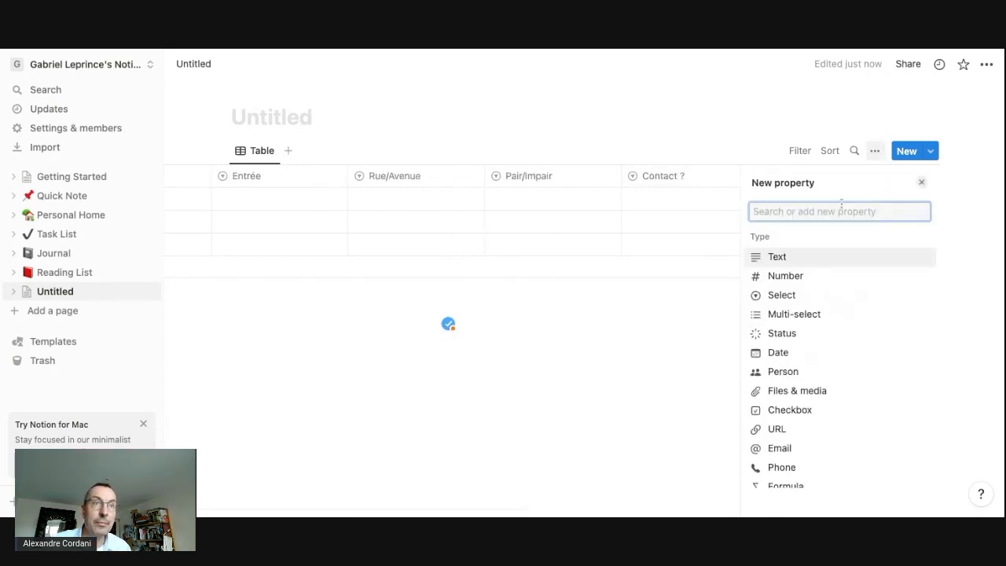
pyautogui.click(813, 262)
pyautogui.write('Telephone')
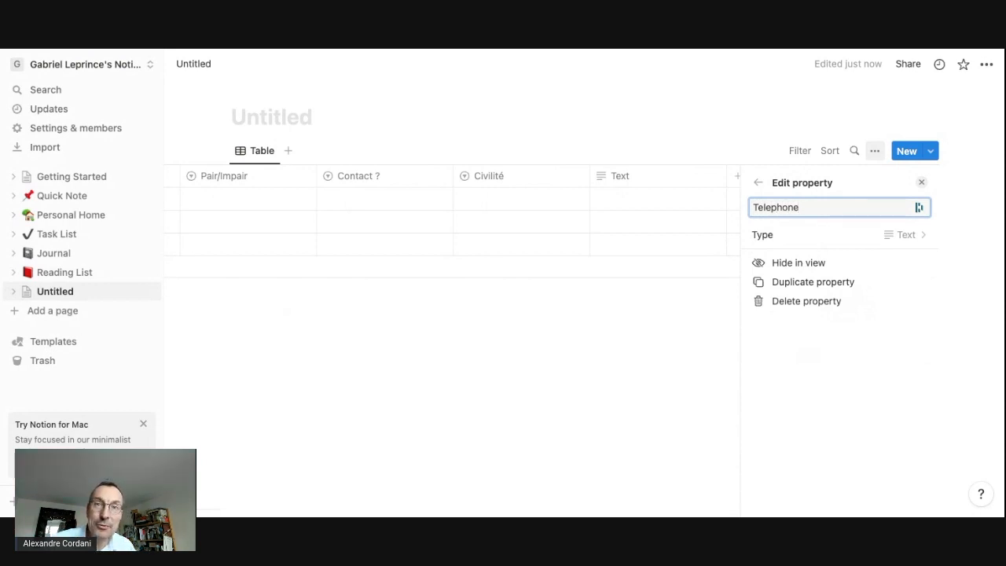
pyautogui.click(758, 182)
pyautogui.click(734, 179)
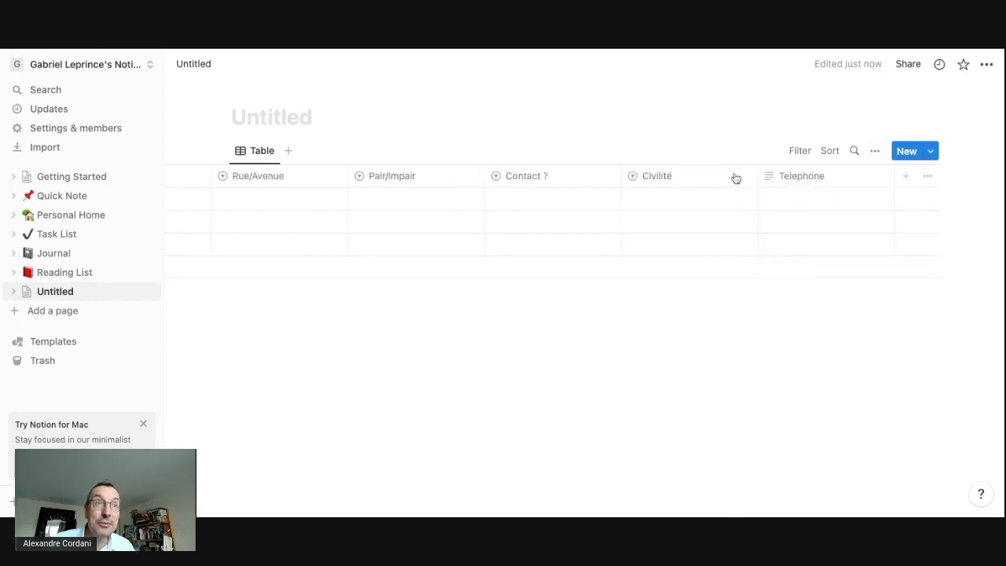
# Add a property of type Email with its default name to the table and close its settings
pyautogui.click(907, 179)
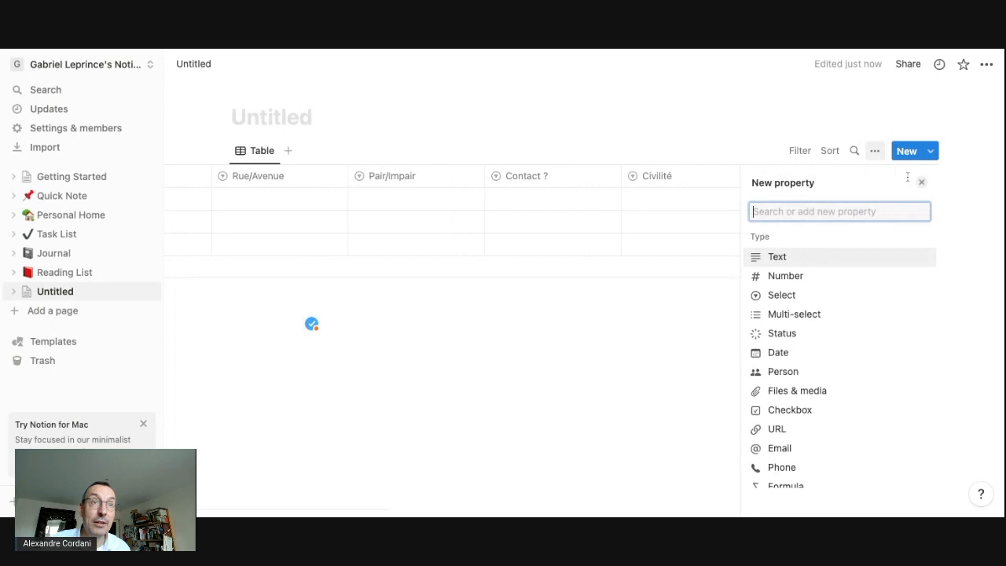
pyautogui.write('Mail')
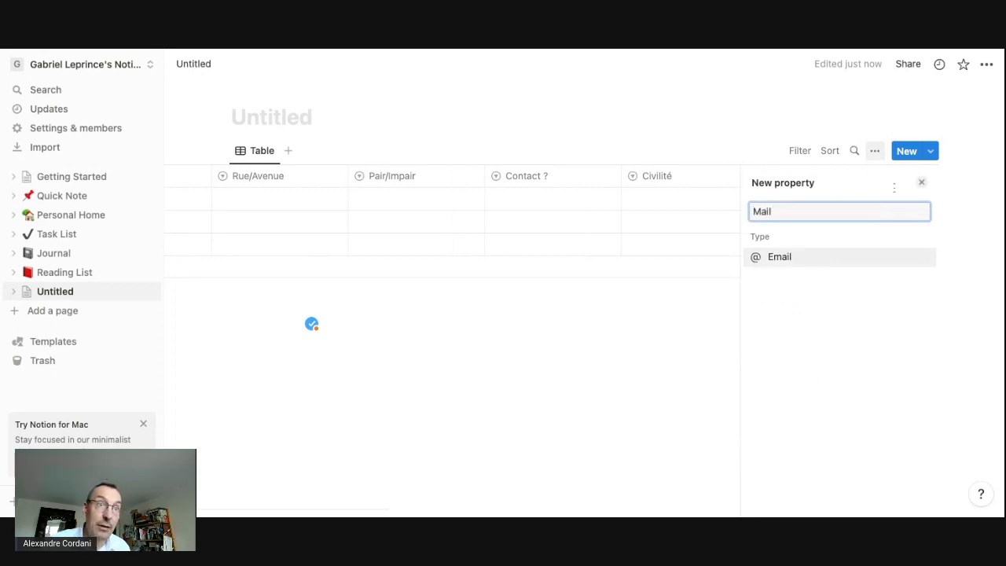
pyautogui.click(790, 260)
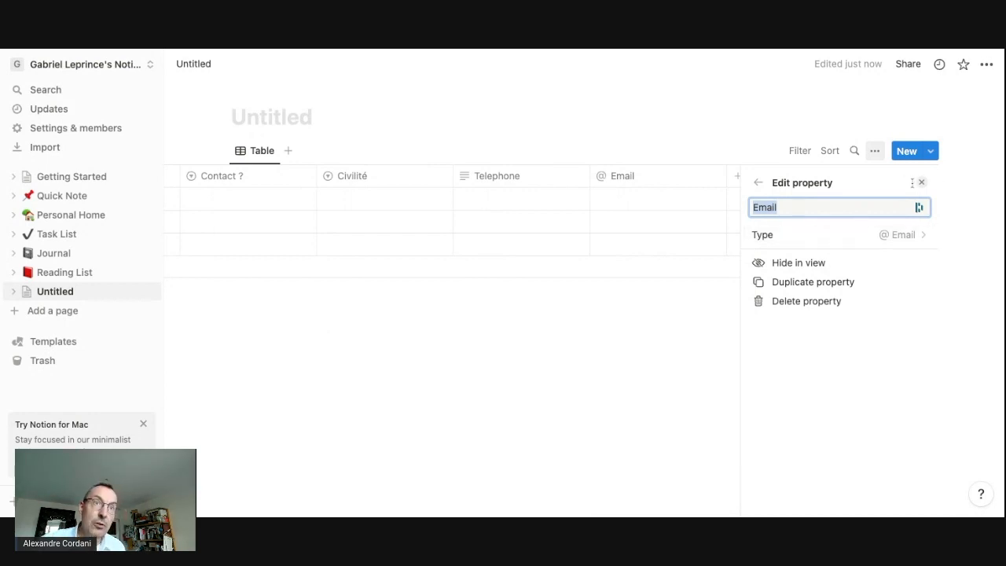
pyautogui.click(760, 186)
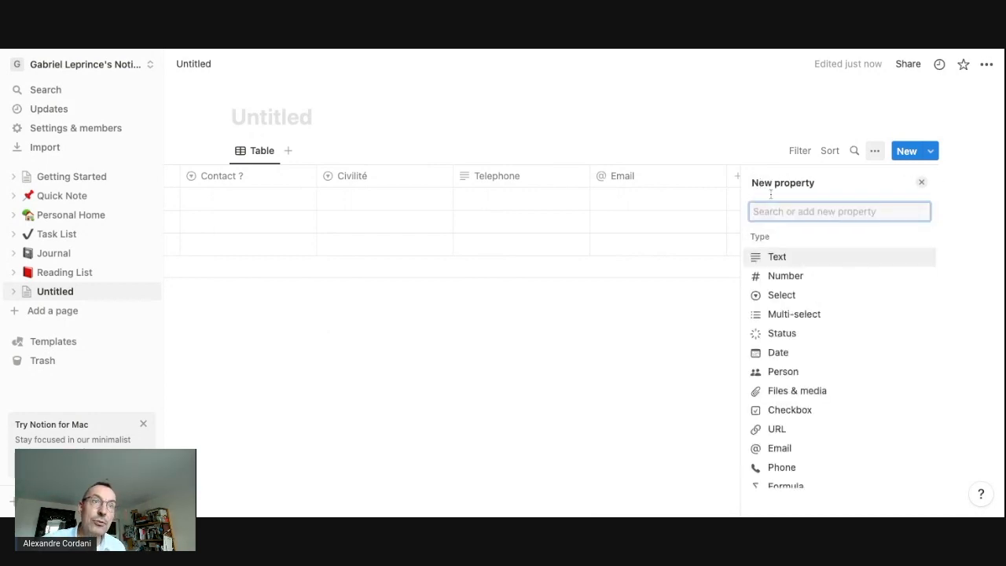
pyautogui.click(732, 175)
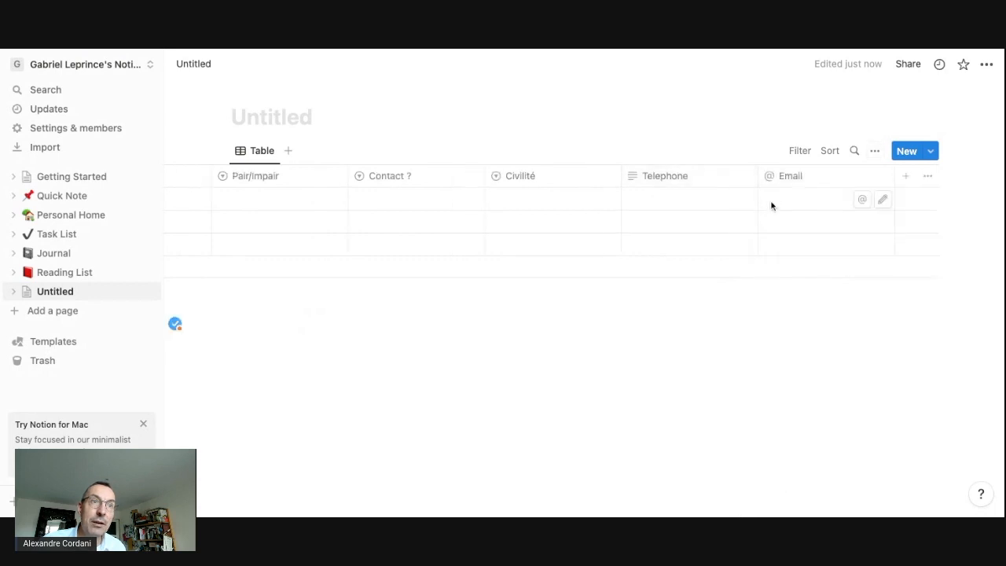
# Add a Select property named Etage to the table
pyautogui.click(912, 181)
pyautogui.write('etage')
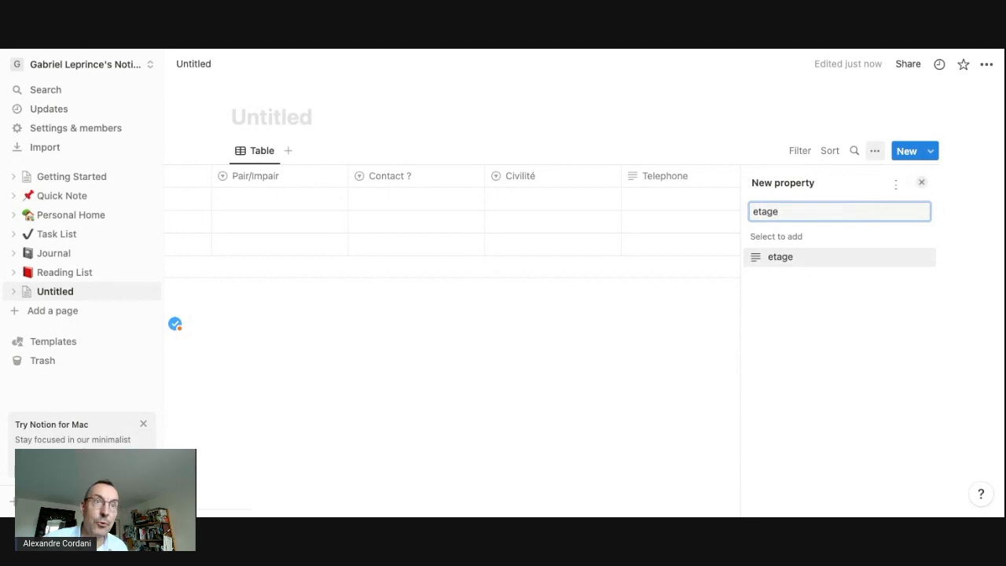
pyautogui.moveTo(844, 213); pyautogui.dragTo(750, 211)
pyautogui.press('BackSpace')
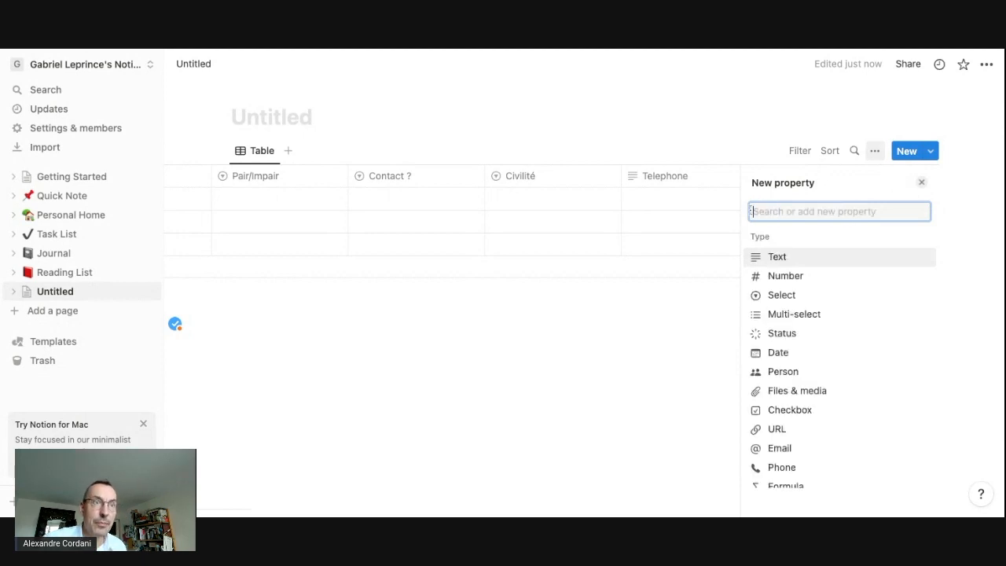
pyautogui.click(789, 294)
pyautogui.write('Etage')
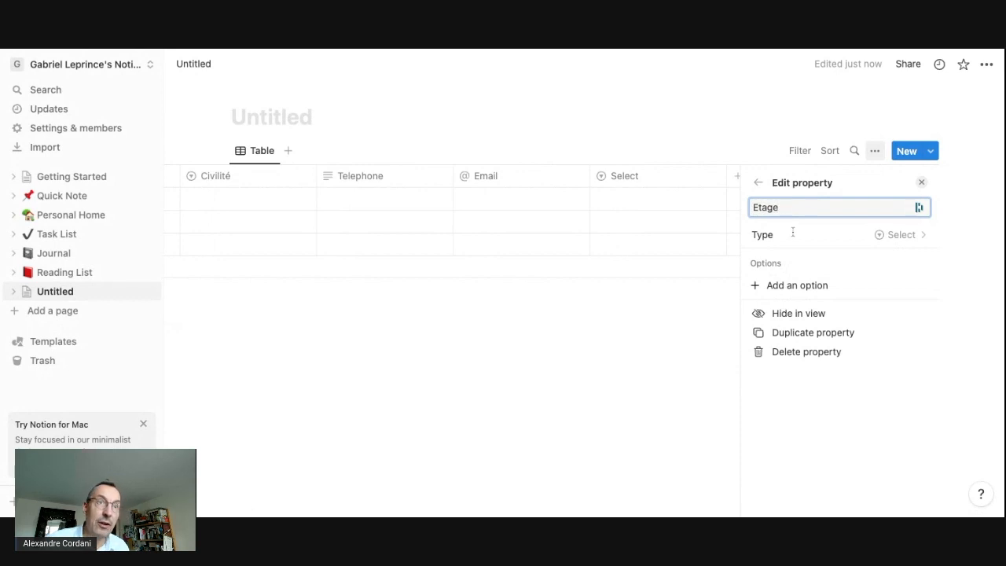
# Add the options Rdc, 1, 2 and 3 to the Etage property and close its settings
pyautogui.click(802, 286)
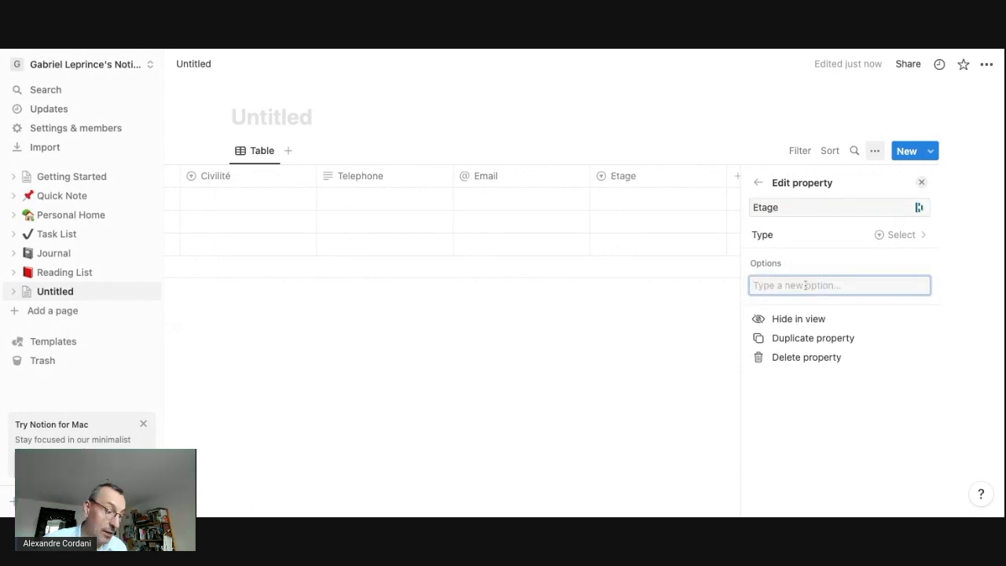
pyautogui.write('Rdc')
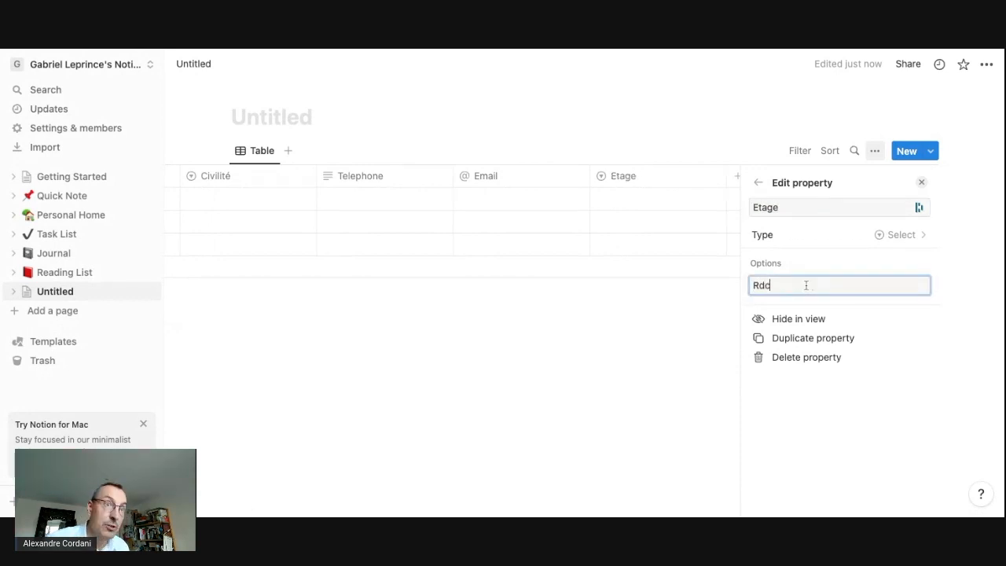
pyautogui.press('Return')
pyautogui.write('1')
pyautogui.press('Return')
pyautogui.write('2')
pyautogui.press('Return')
pyautogui.write('3')
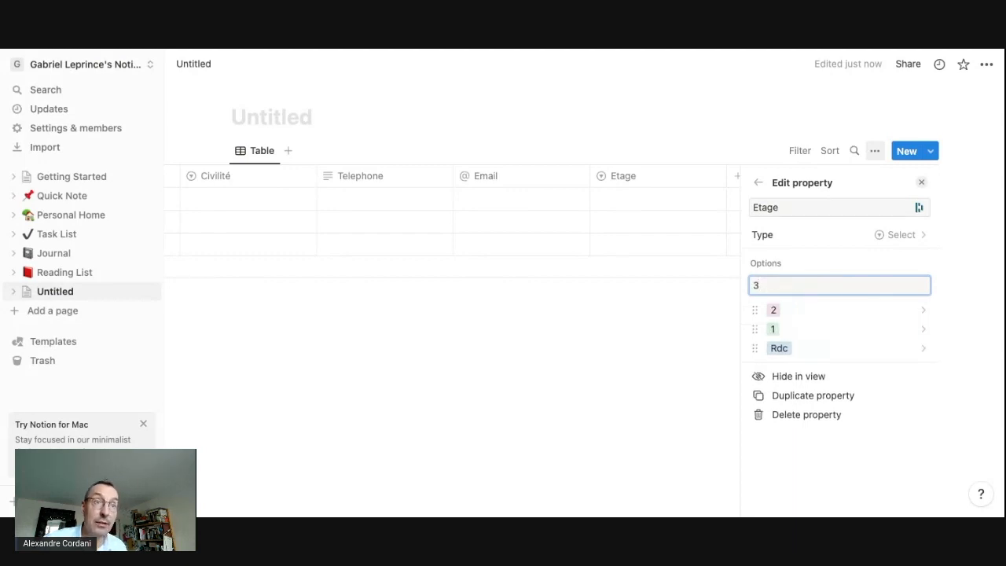
pyautogui.press('Return')
pyautogui.click(734, 175)
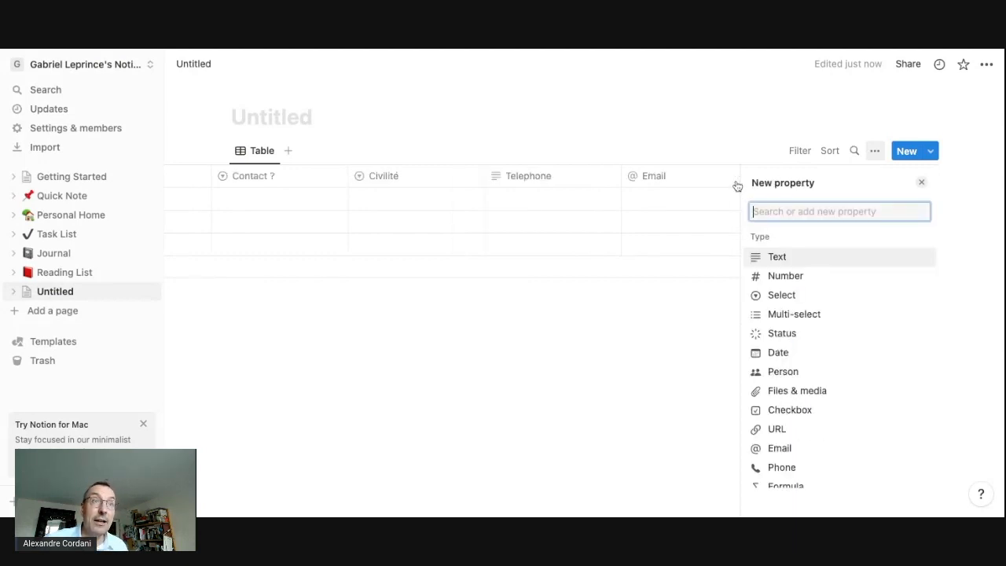
pyautogui.click(736, 184)
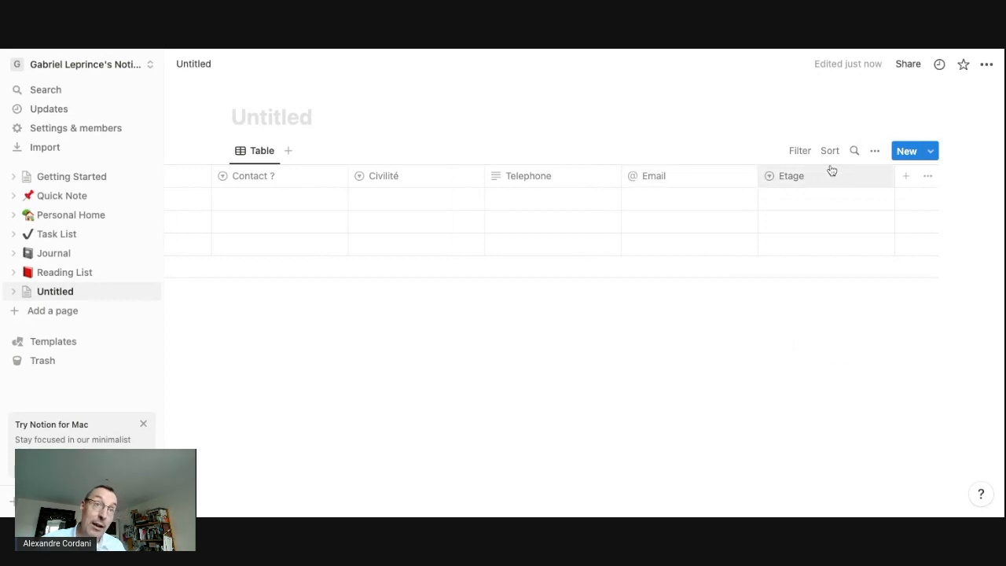
# Add another Select property with its default name after the Etage column
pyautogui.click(905, 178)
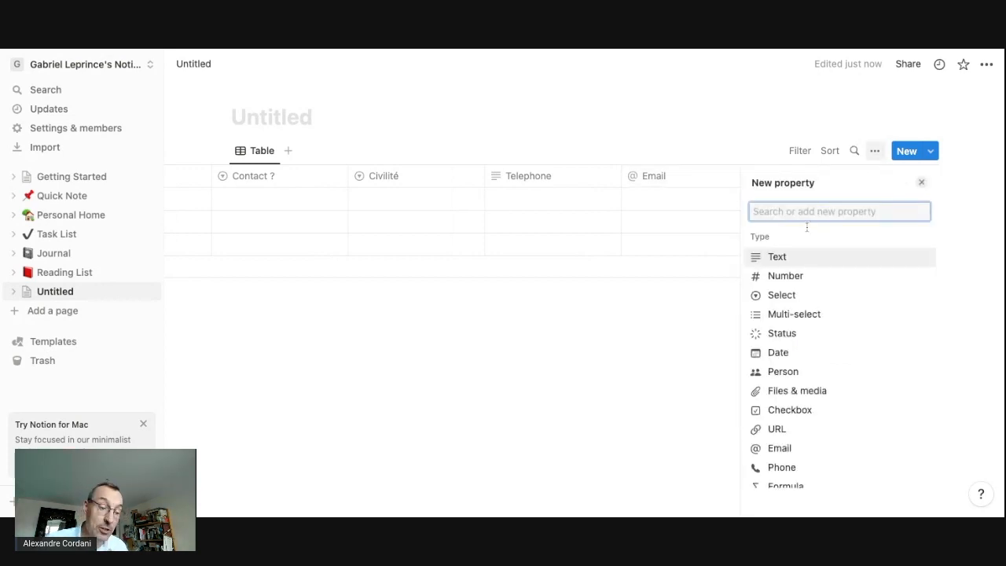
pyautogui.write('Sele')
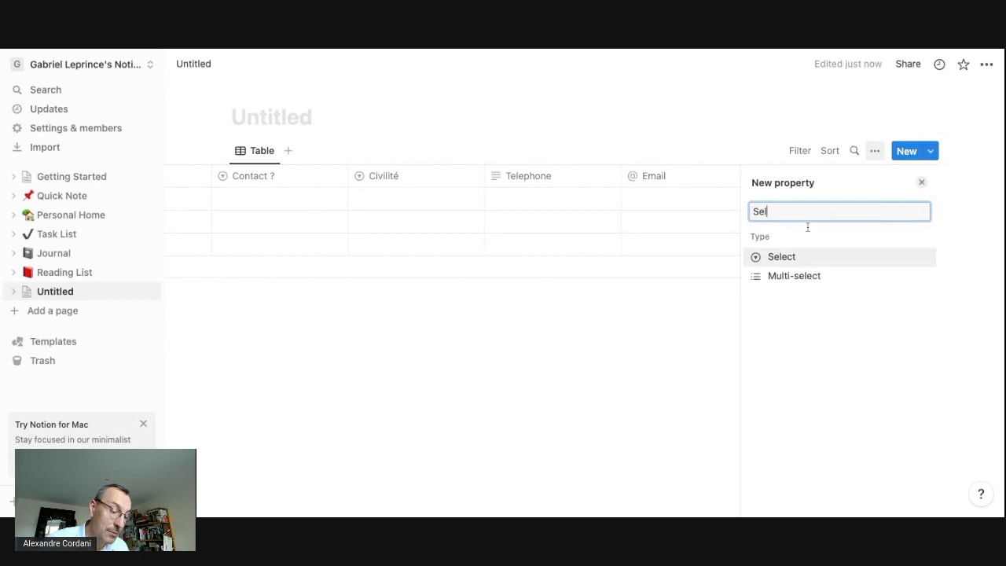
pyautogui.click(787, 263)
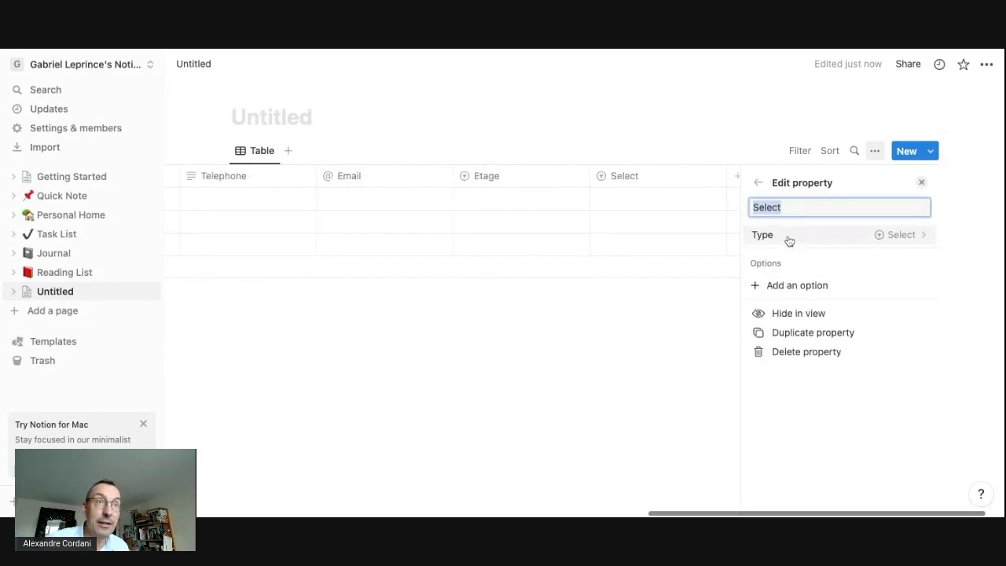
# Add the options Droite, Gauche and Face to the new Select property and close its settings
pyautogui.click(791, 287)
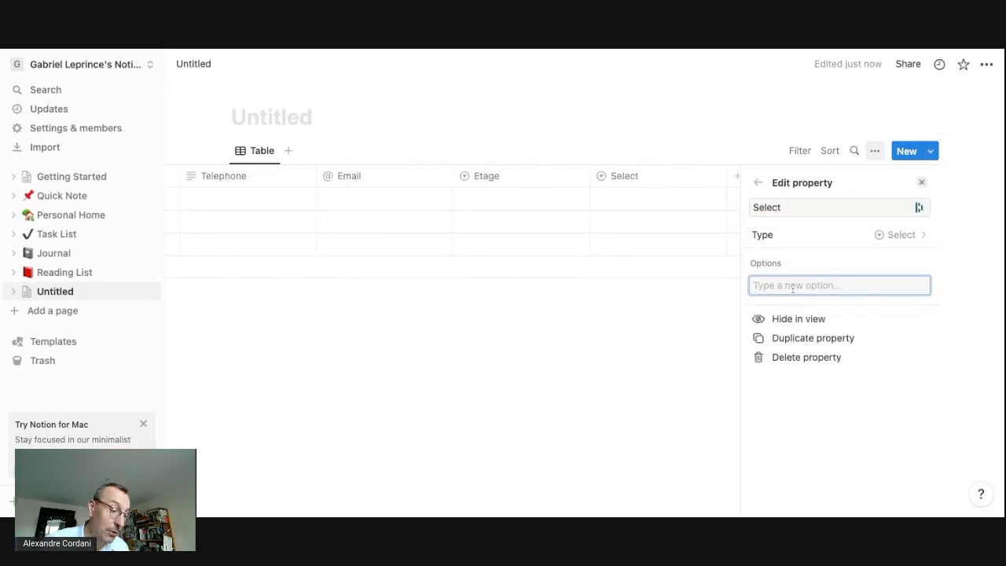
pyautogui.write('Droite')
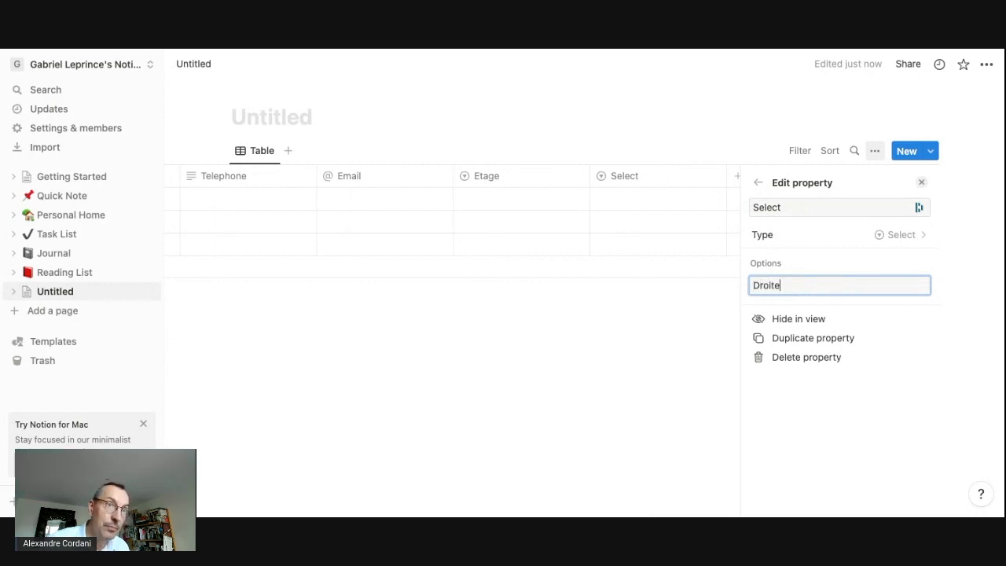
pyautogui.press('Return')
pyautogui.write('Gauche')
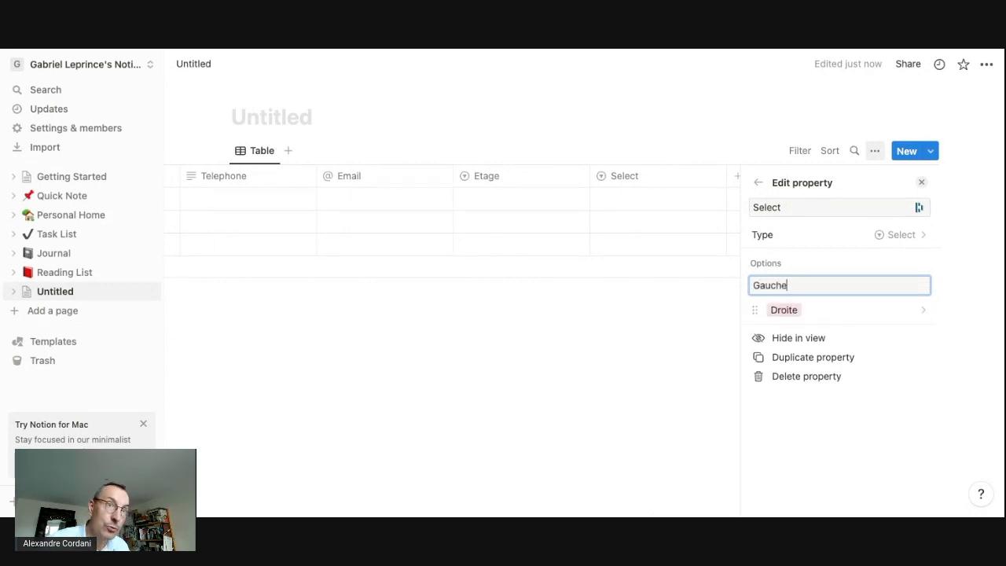
pyautogui.press('Return')
pyautogui.write('Face')
pyautogui.press('Return')
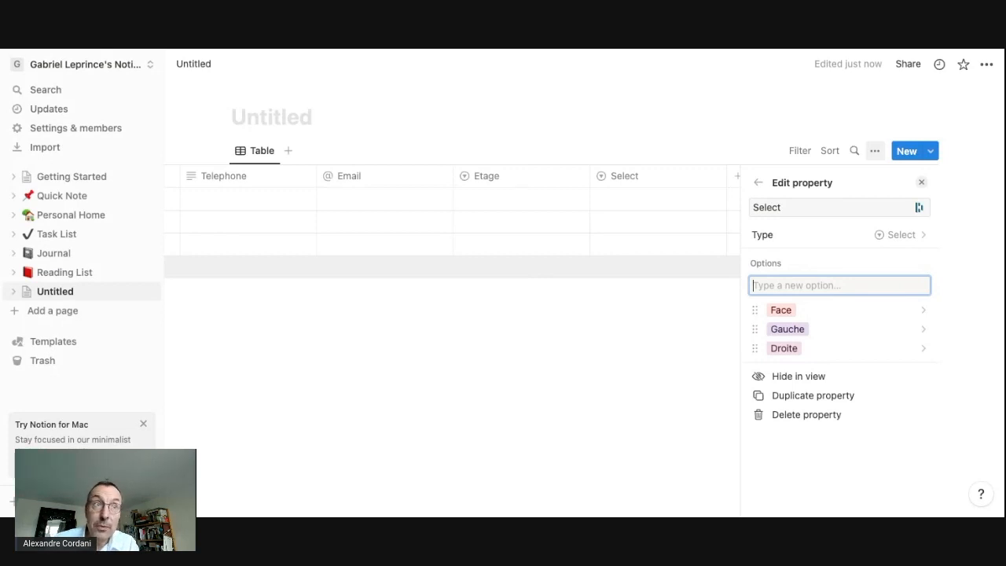
pyautogui.click(546, 330)
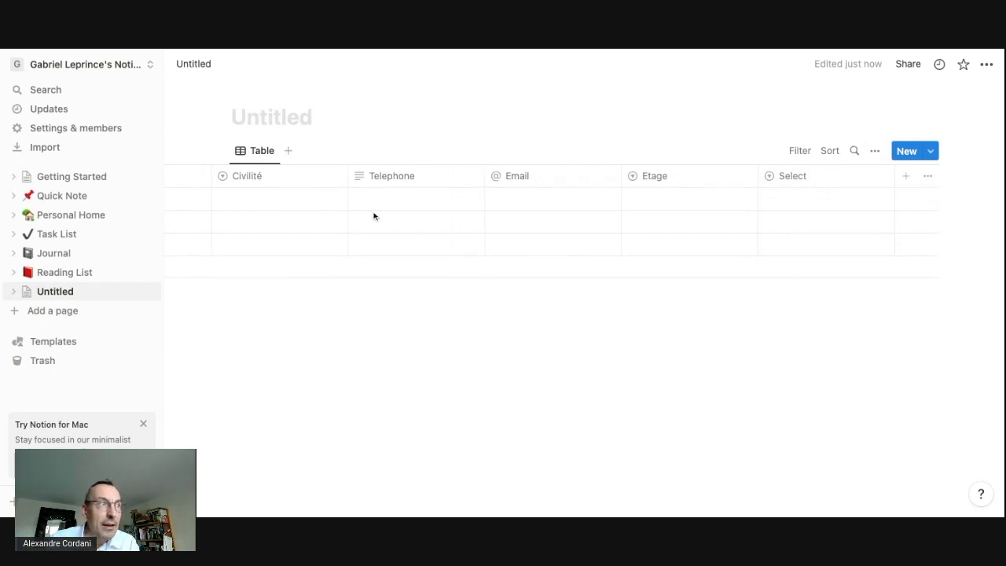
# Create the option Ancien Client in the Tags cell of the table's first row
pyautogui.hscroll(-8, 393, 218)
pyautogui.hscroll(-4, 393, 219)
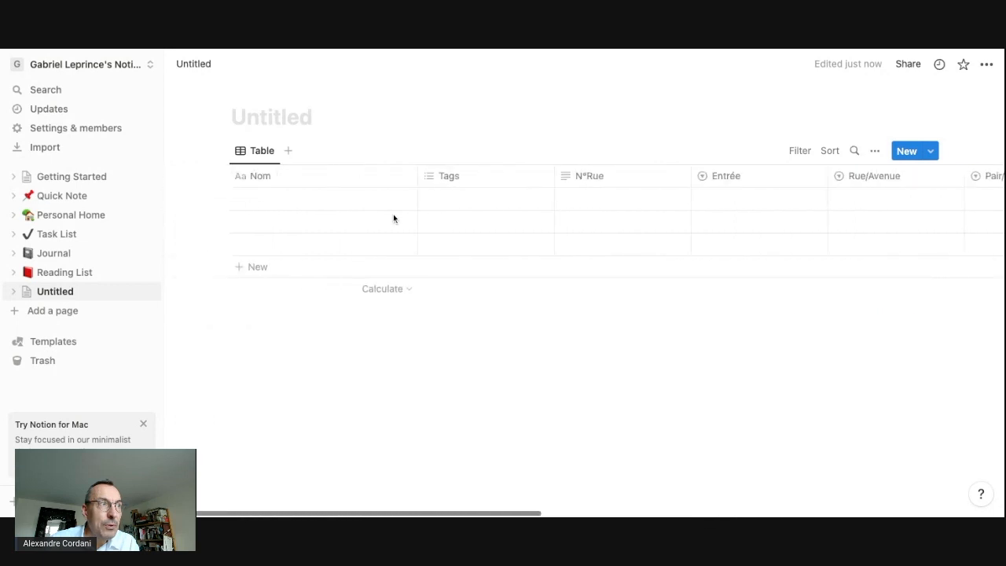
pyautogui.click(457, 176)
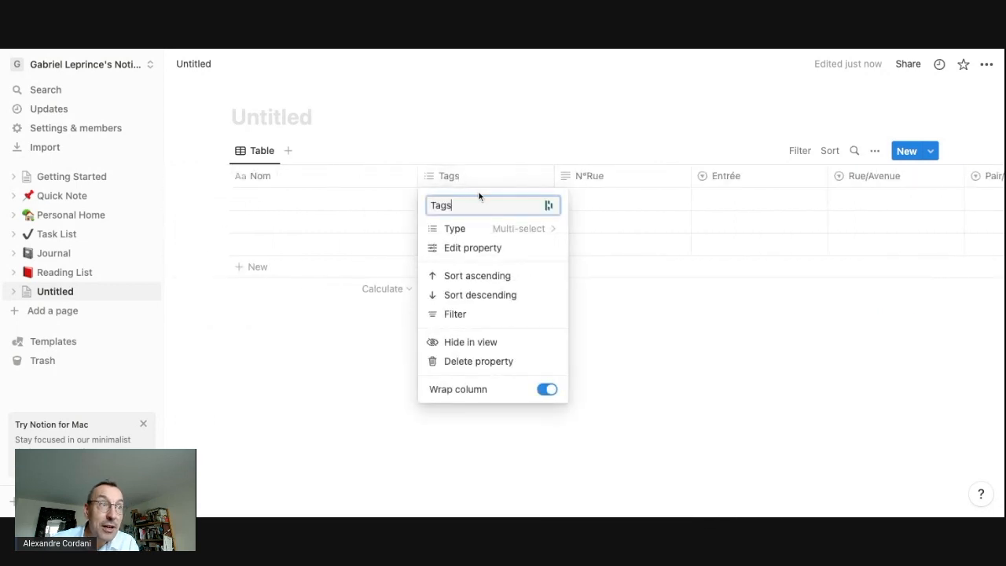
pyautogui.click(485, 145)
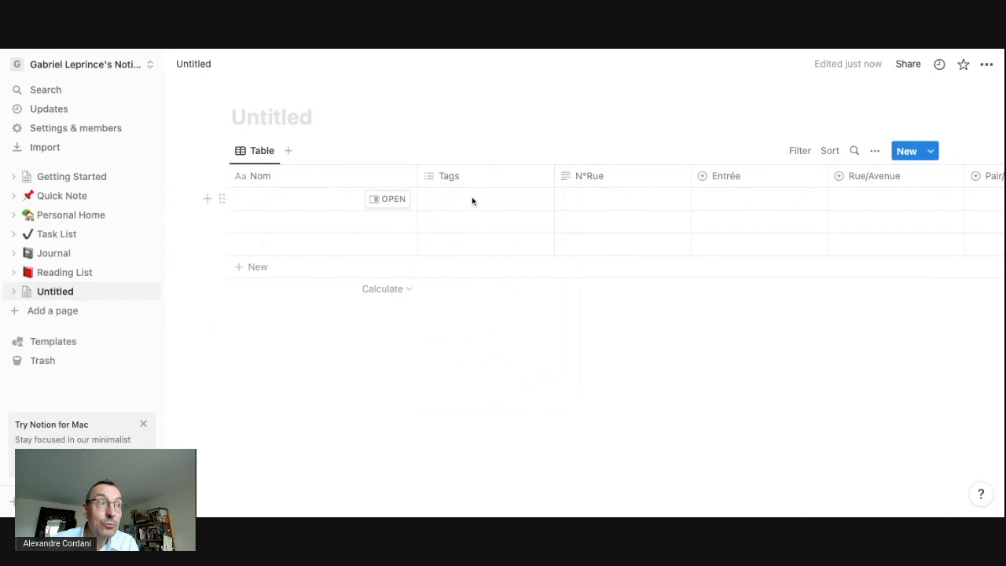
pyautogui.click(472, 197)
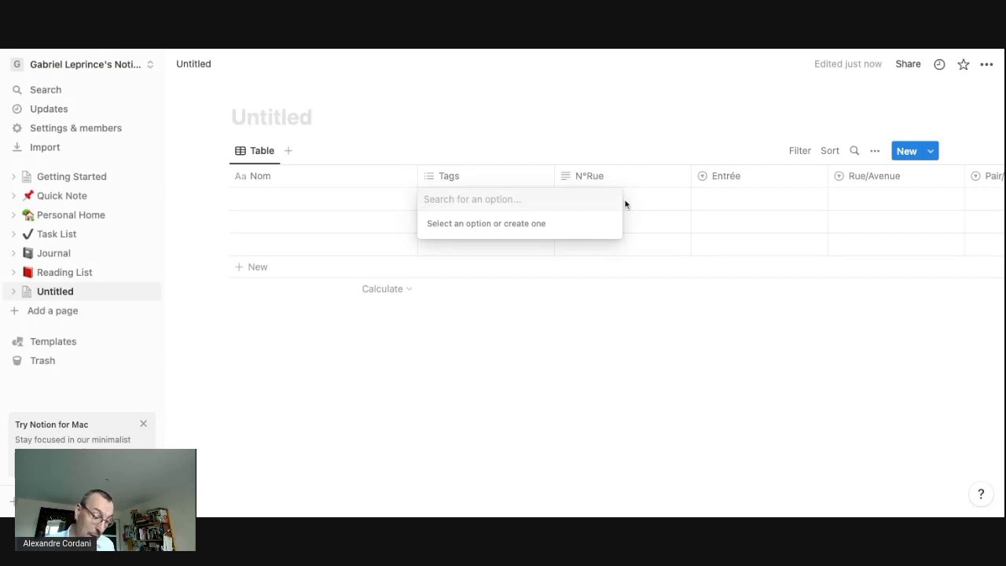
pyautogui.write('Anc')
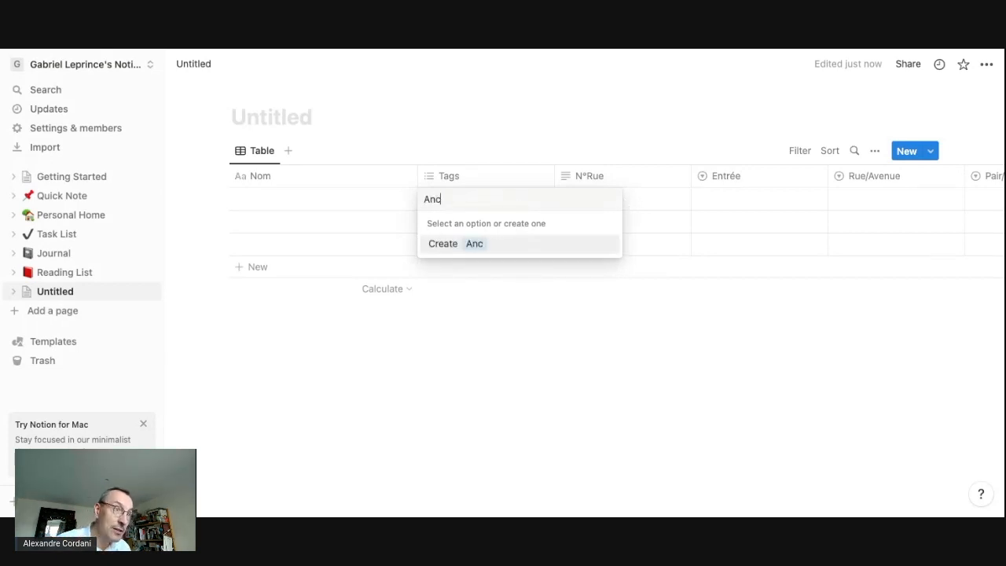
pyautogui.write('ien Client')
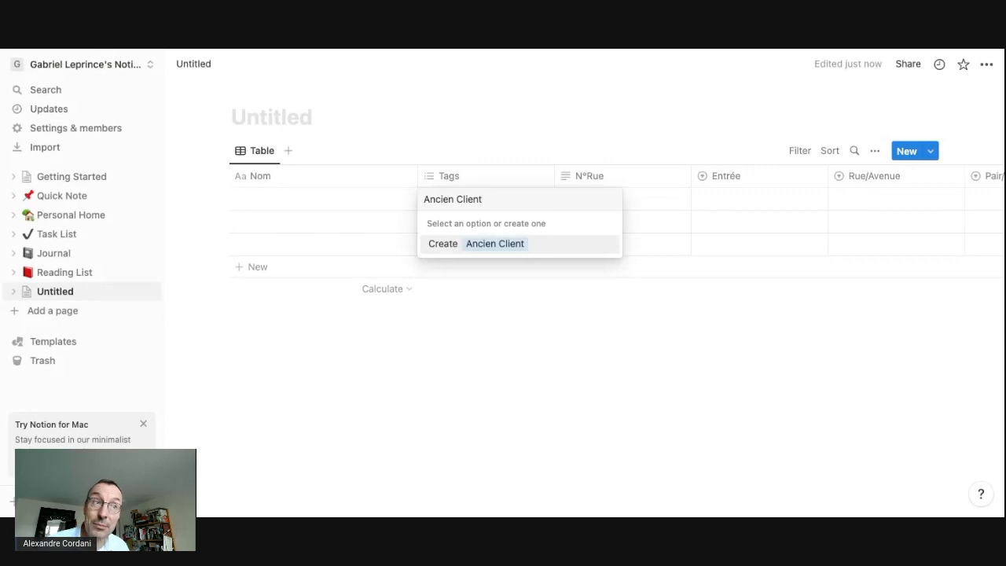
pyautogui.press('Return')
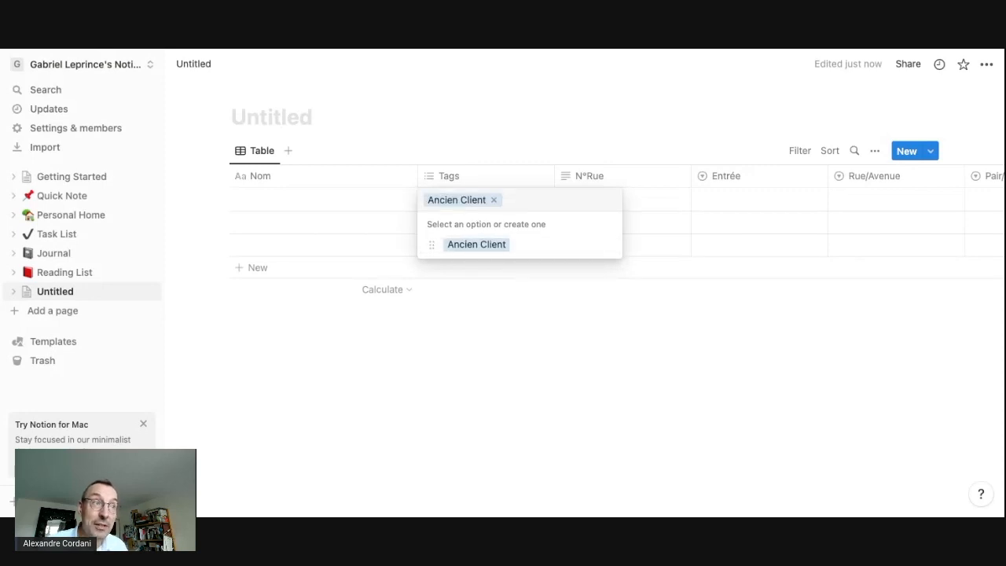
# Add the options Gros Con and Futur Projet Achat to the first row's Tags cell
pyautogui.write('Gr')
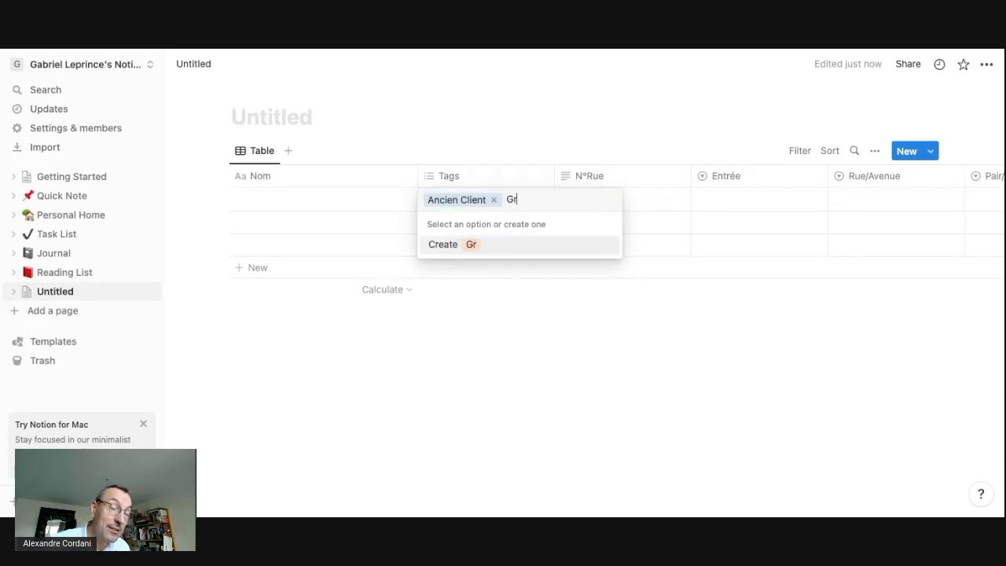
pyautogui.write('os ')
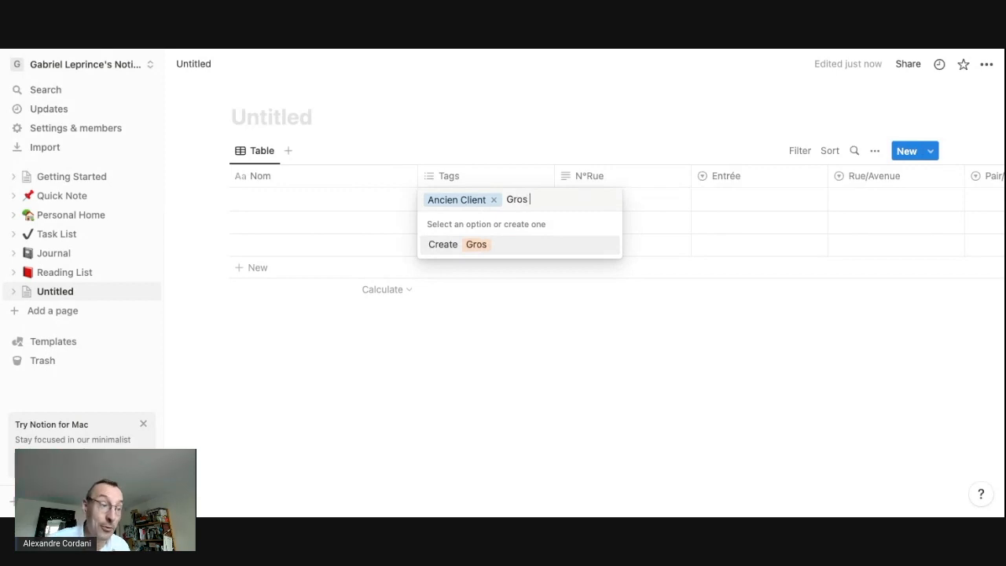
pyautogui.write('Con')
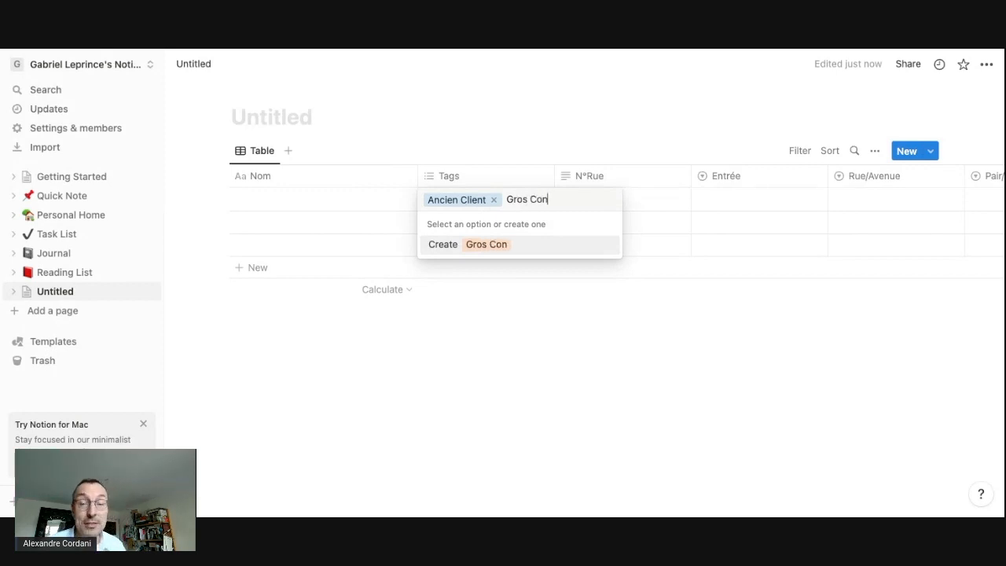
pyautogui.press('Return')
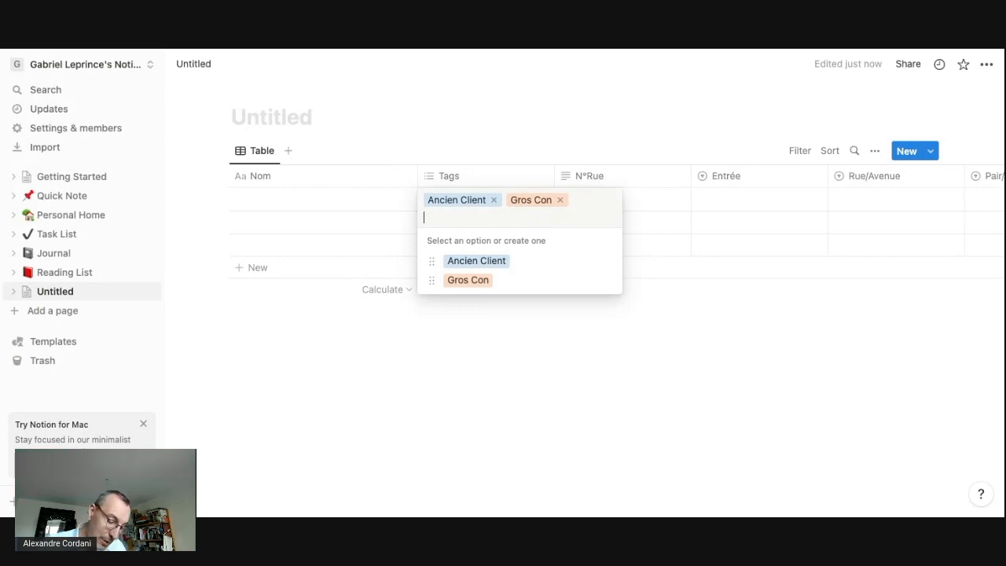
pyautogui.write('Futur')
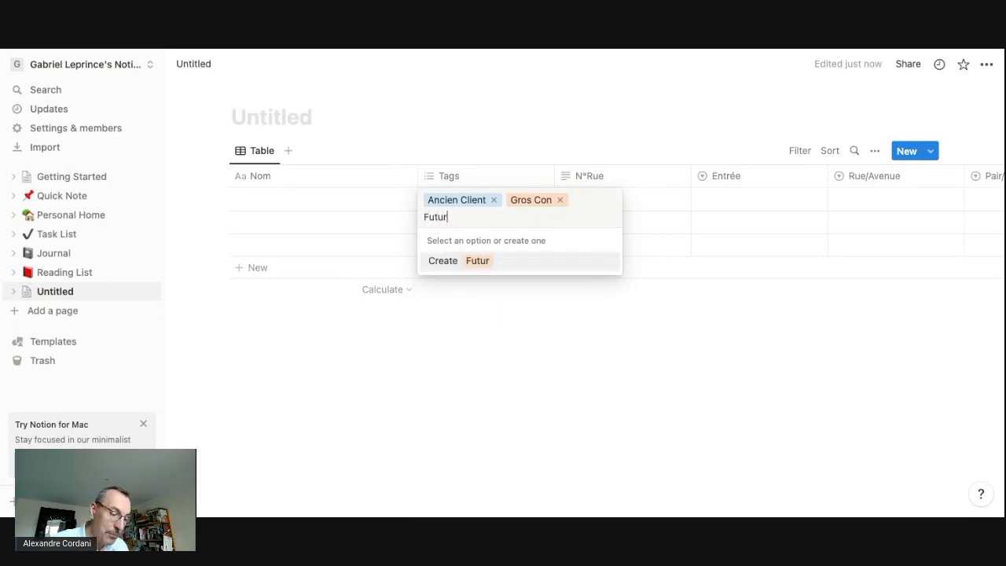
pyautogui.write(' Projet')
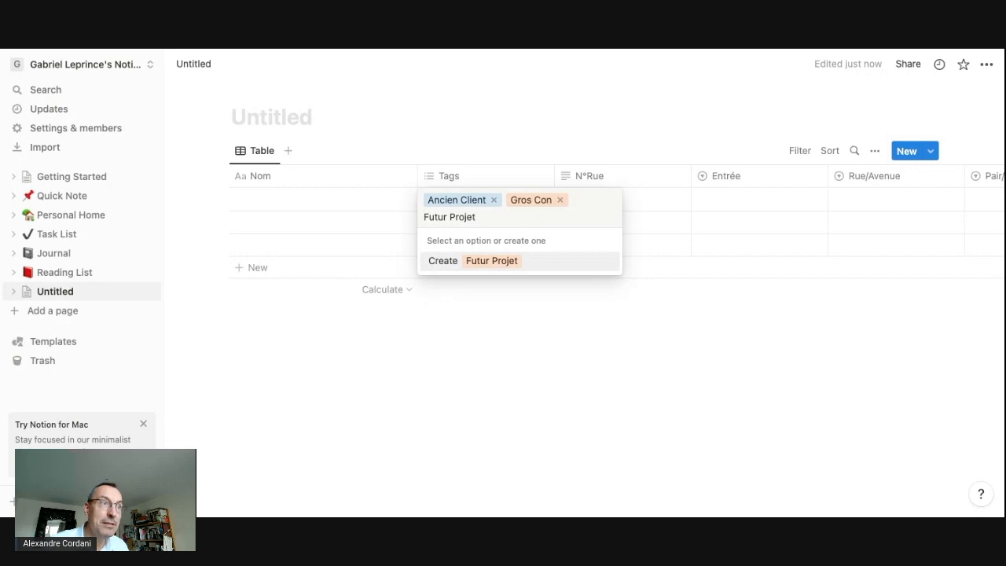
pyautogui.write(' Achat')
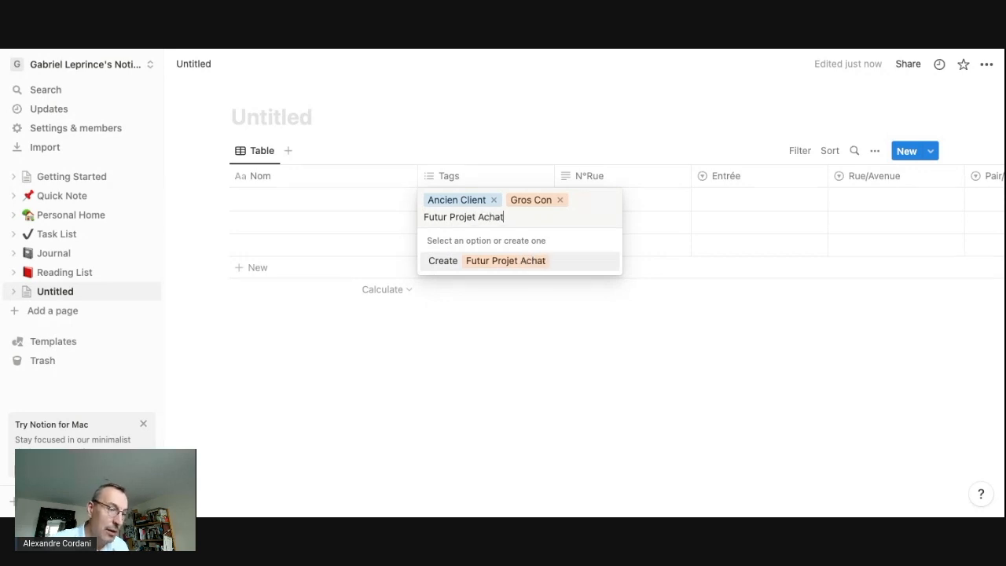
pyautogui.press('Return')
# Add the option Futur Projet Vente to the first row's Tags cell
pyautogui.write('F')
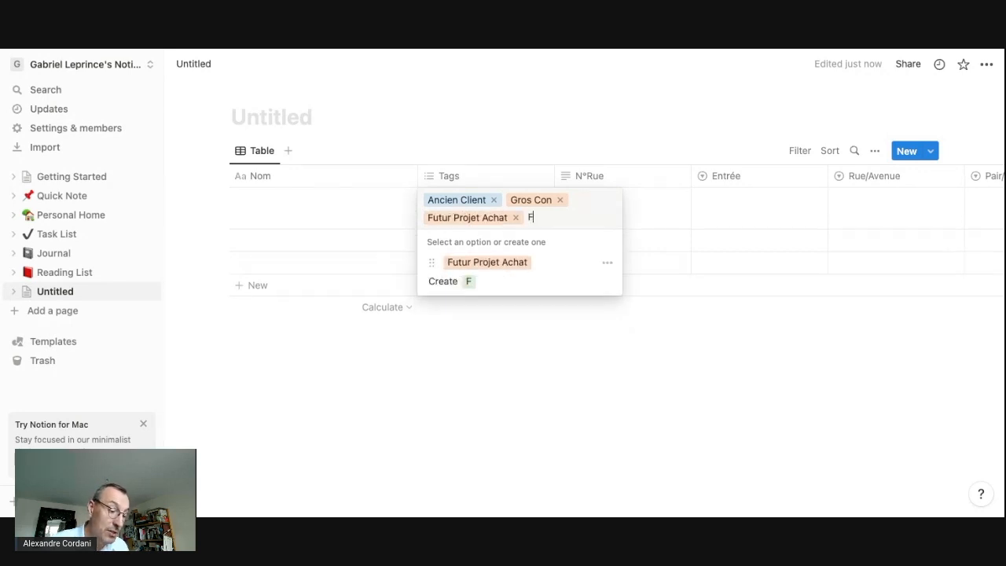
pyautogui.write('utur Pr')
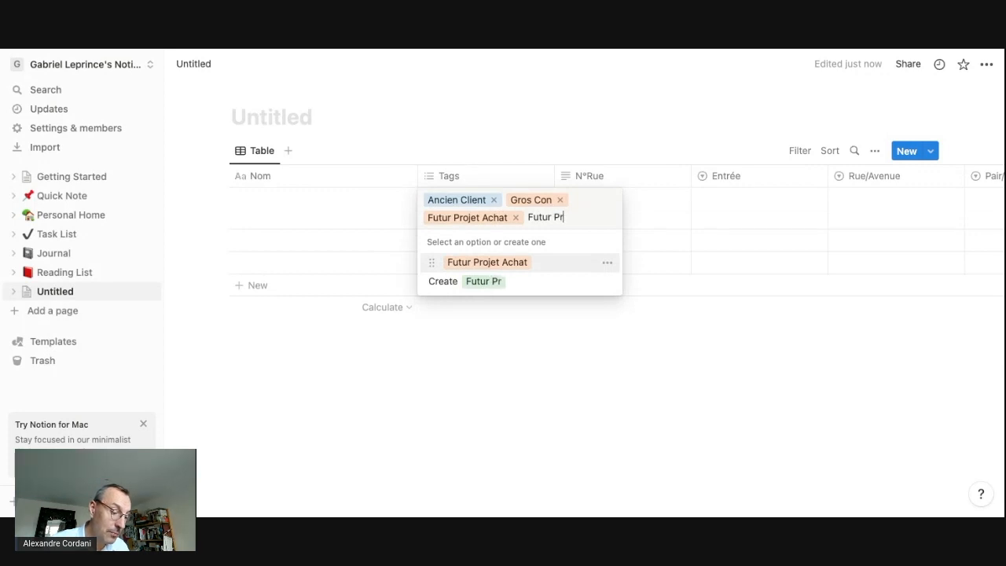
pyautogui.write('ojet Vnete')
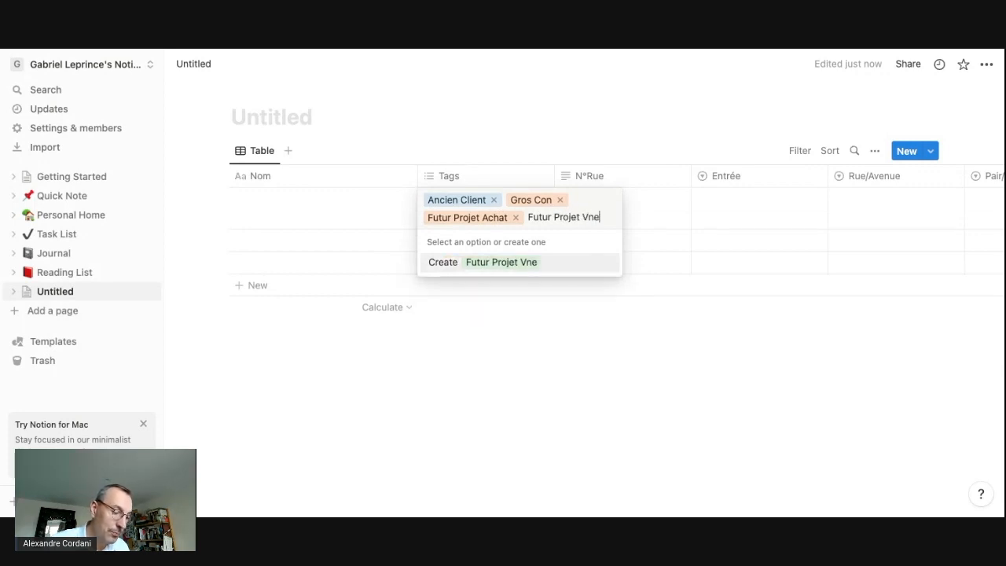
pyautogui.press('BackSpace')
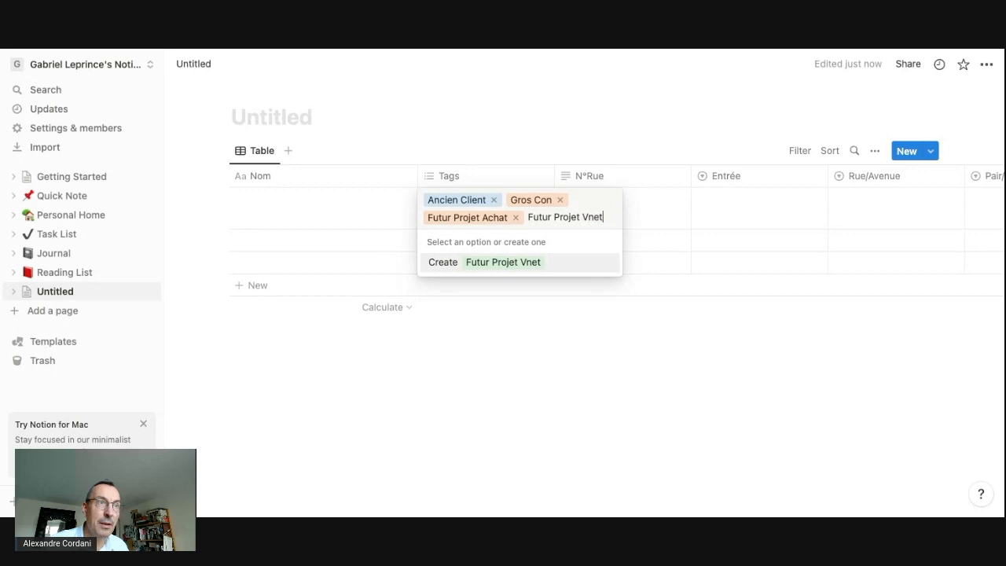
pyautogui.press('BackSpace')
pyautogui.press('BackSpace')
pyautogui.press('BackSpace')
pyautogui.write('ente')
pyautogui.press('Return')
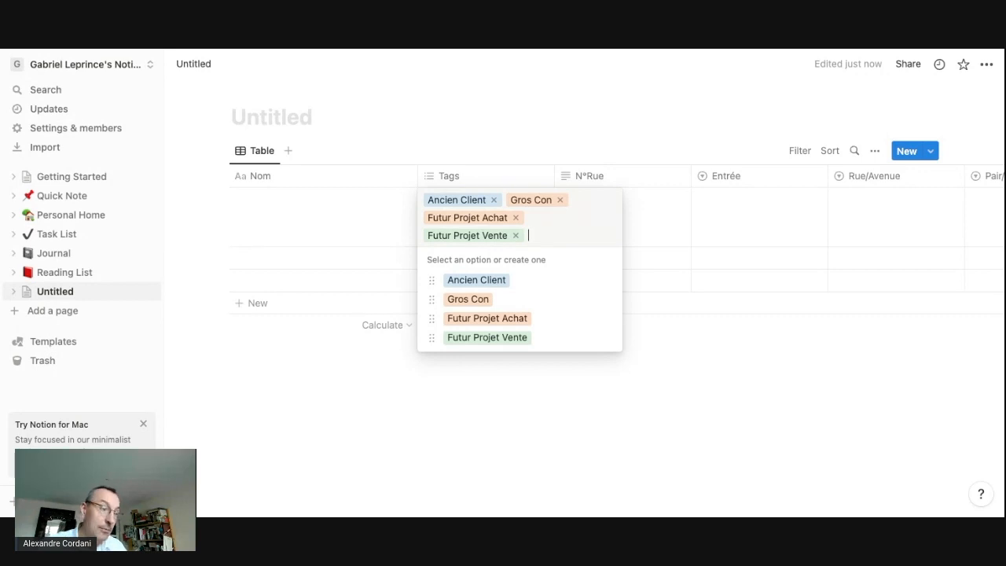
# Add the options Cadastre and En vente to the first row's Tags cell
pyautogui.write('Cadastre')
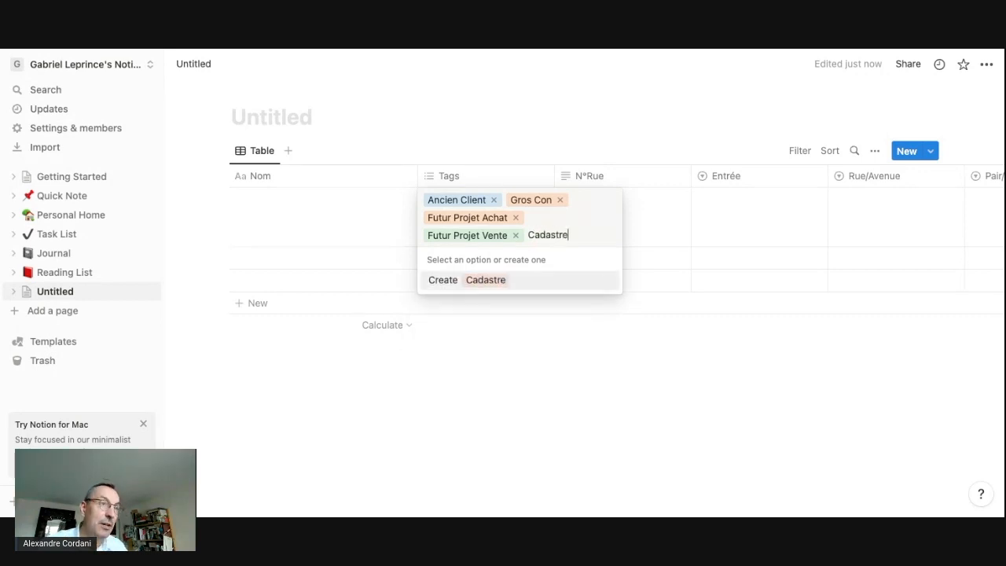
pyautogui.press('Return')
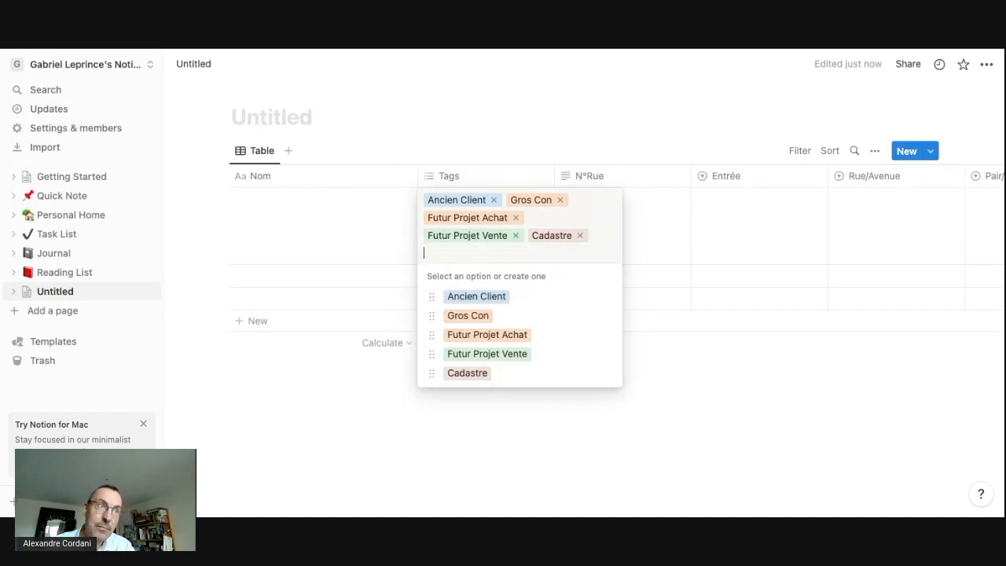
pyautogui.write('En vanet')
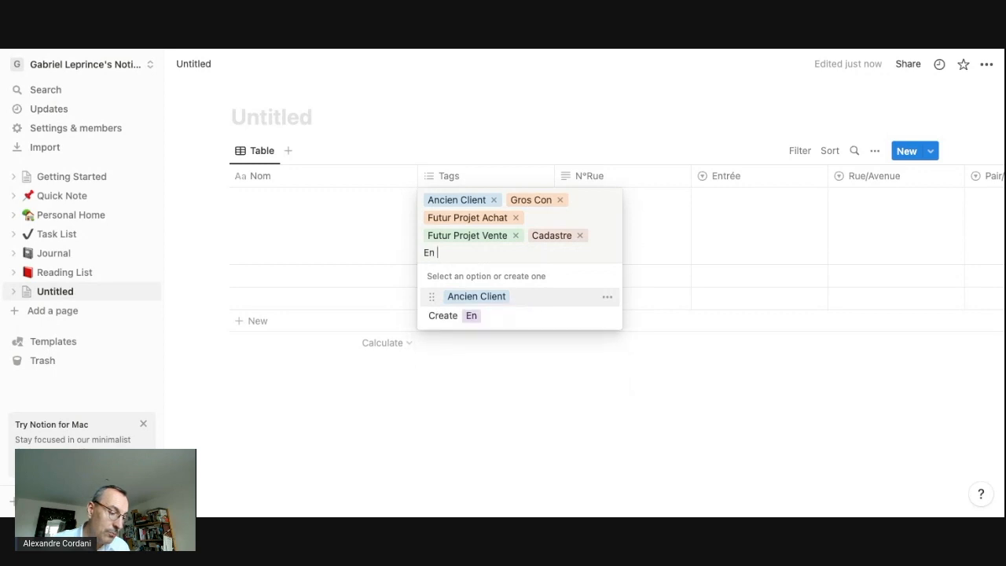
pyautogui.press('BackSpace')
pyautogui.press('BackSpace')
pyautogui.press('BackSpace')
pyautogui.press('BackSpace')
pyautogui.write('ente')
pyautogui.press('Return')
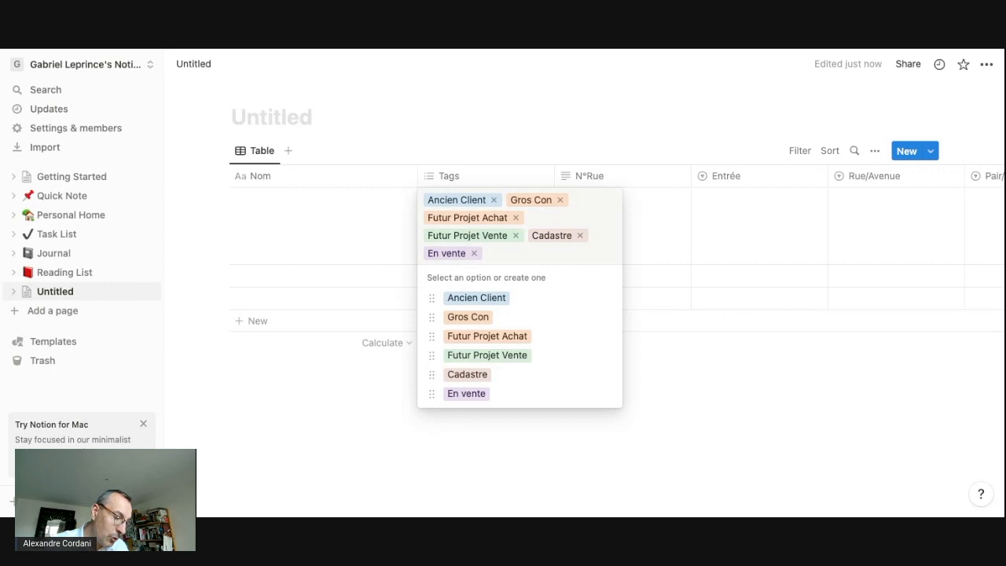
# Add the option Reconnaissance to the first row's Tags cell and close the option list
pyautogui.write('Reconnaissance')
pyautogui.press('Return')
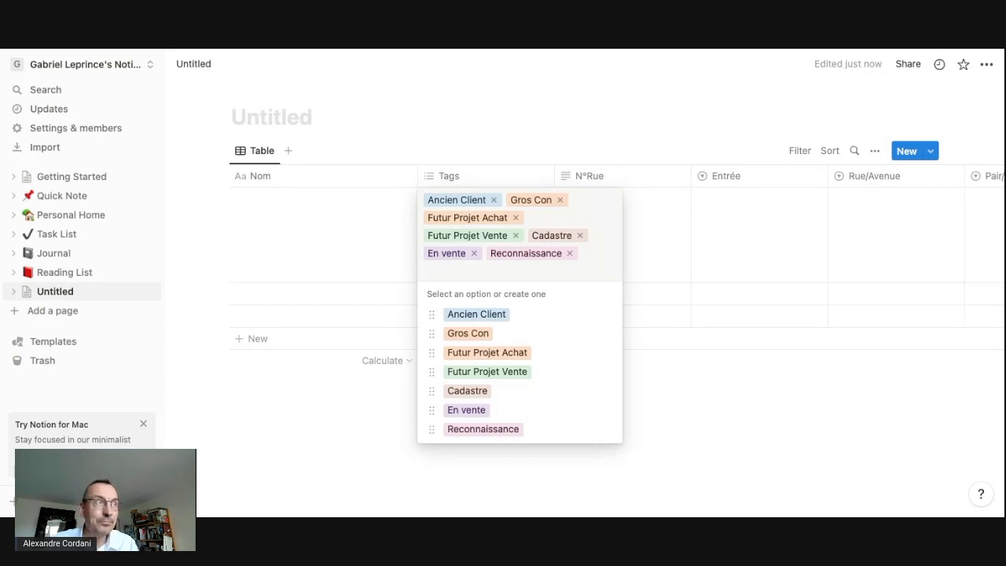
pyautogui.press('Escape')
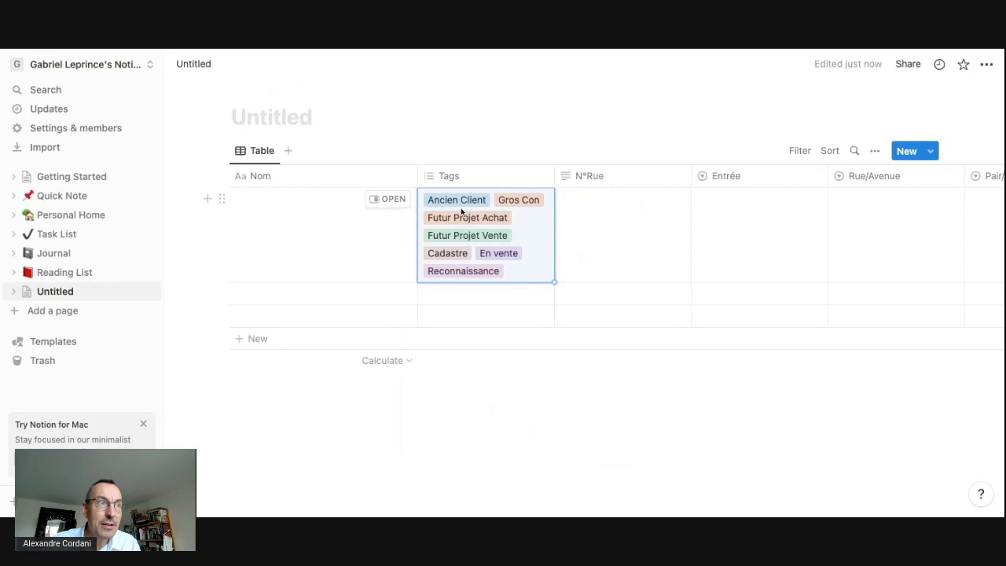
# Delete the first row, which holds all the newly created tags
pyautogui.click(511, 124)
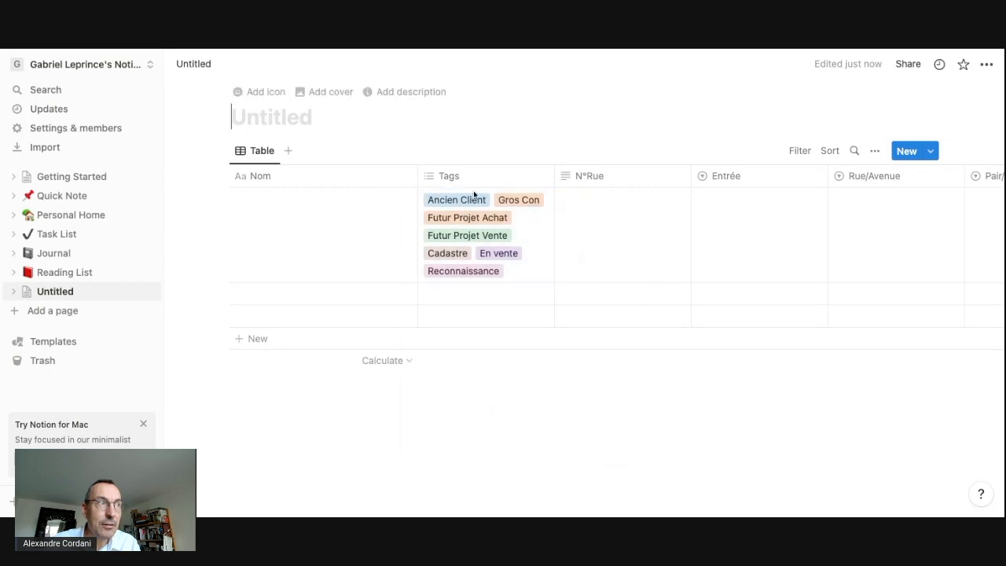
pyautogui.click(224, 200)
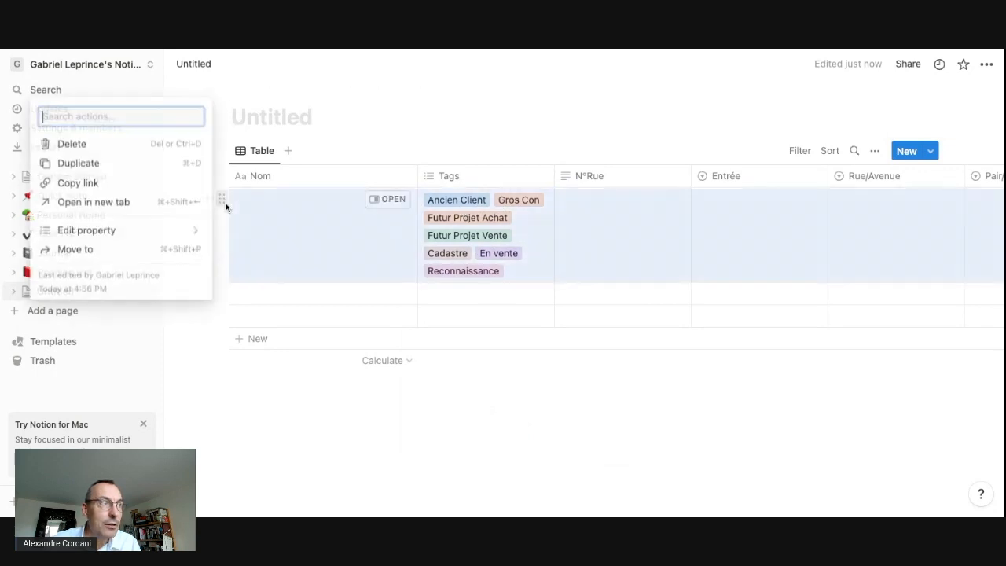
pyautogui.click(94, 147)
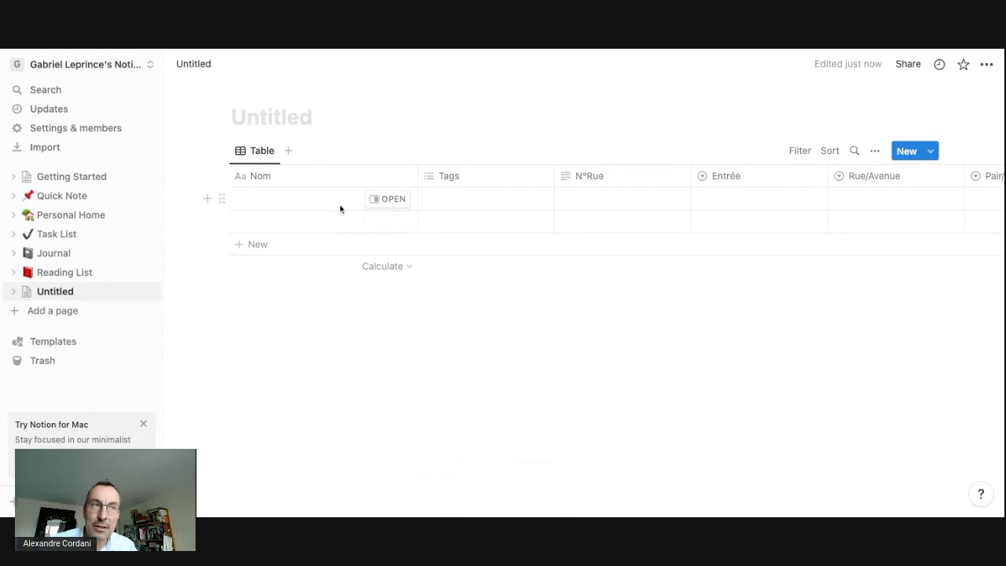
# Fill in the first row's page with the contact's surname as title, Civilité Monsieur and Contact ? Oui
pyautogui.click(387, 201)
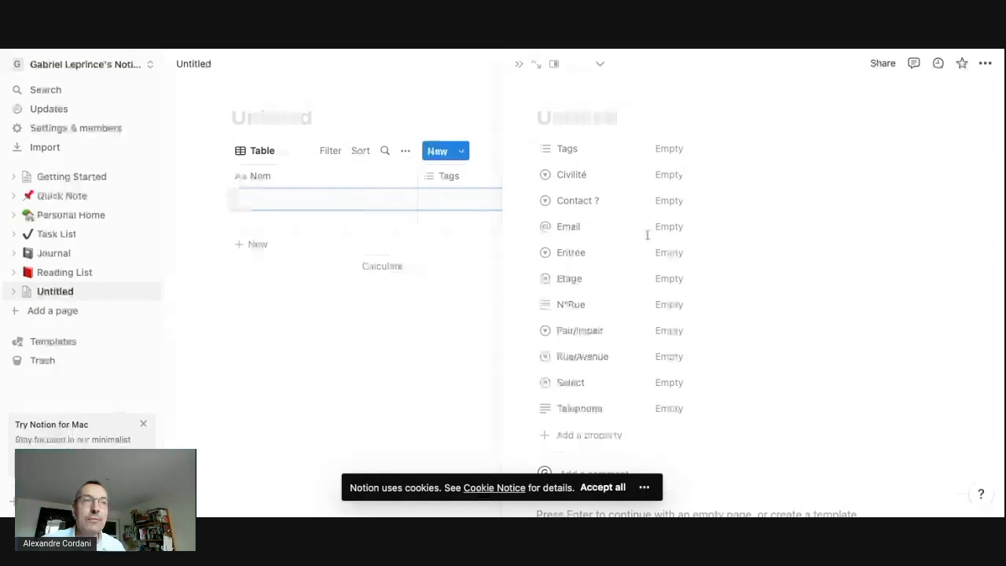
pyautogui.write('Dupont')
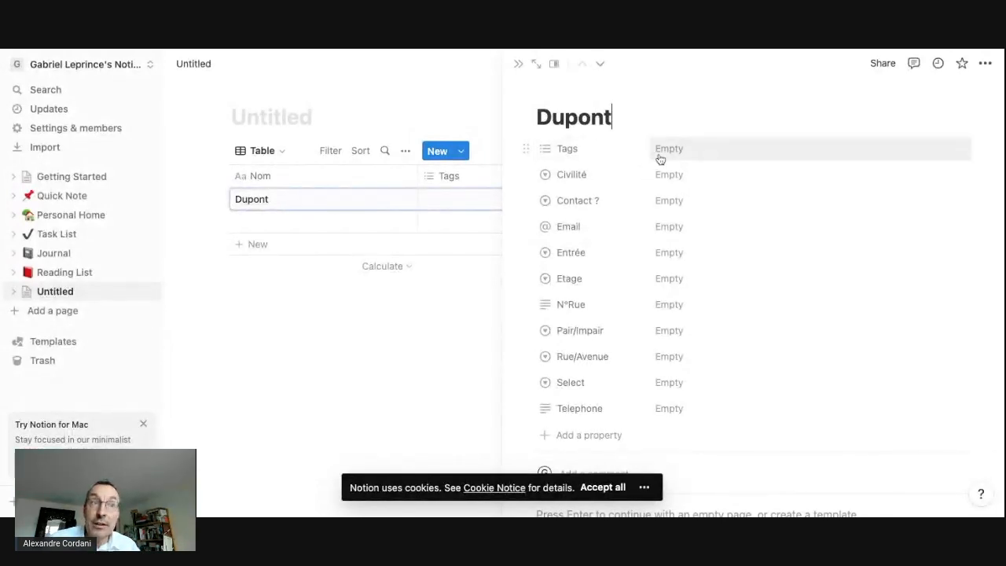
pyautogui.click(666, 176)
pyautogui.click(684, 256)
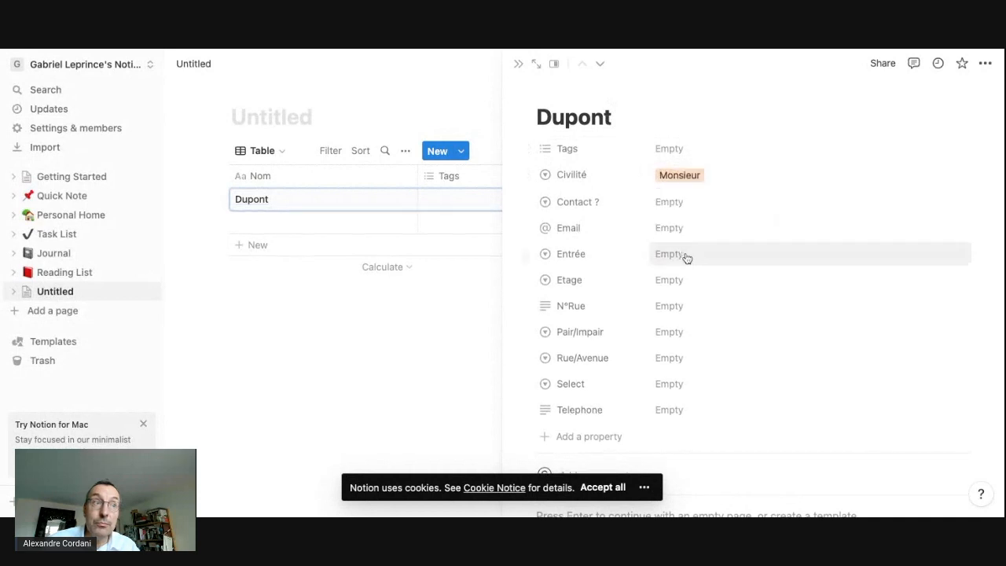
pyautogui.click(669, 205)
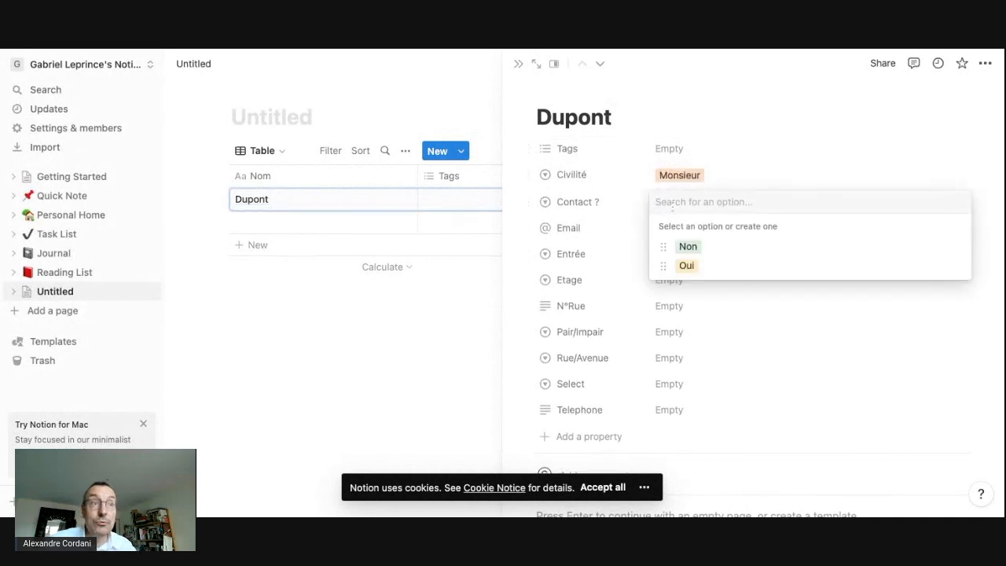
pyautogui.click(684, 269)
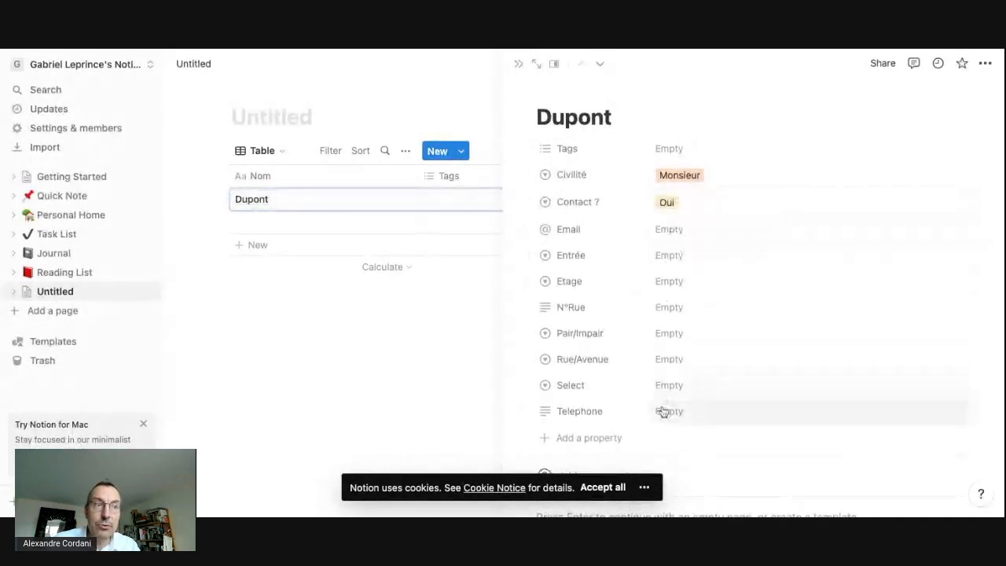
# Set the first contact's Rue/Avenue to Carnot and Pair/Impair to Pair, and enter the street number in N°Rue
pyautogui.scroll(-2, 665, 411)
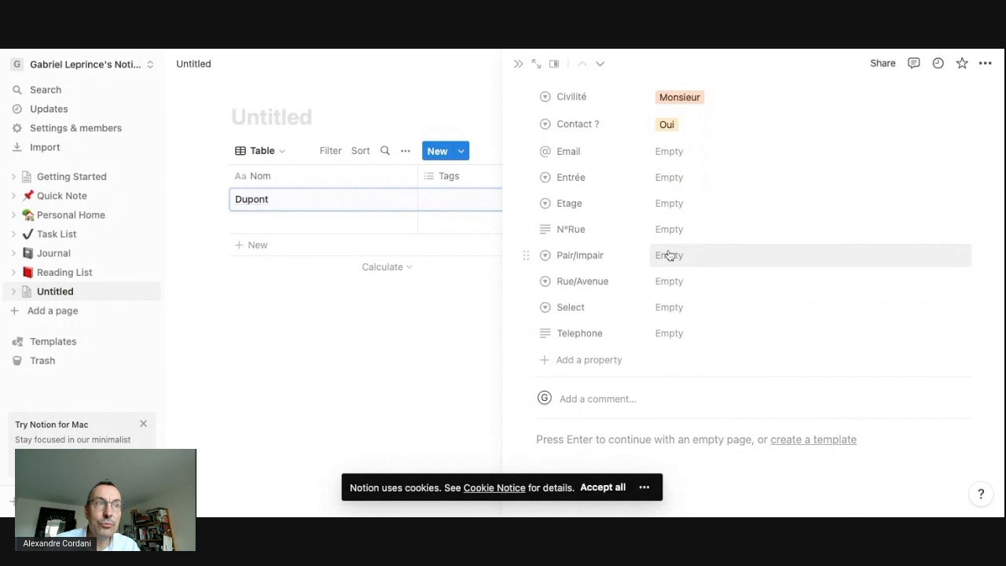
pyautogui.click(667, 281)
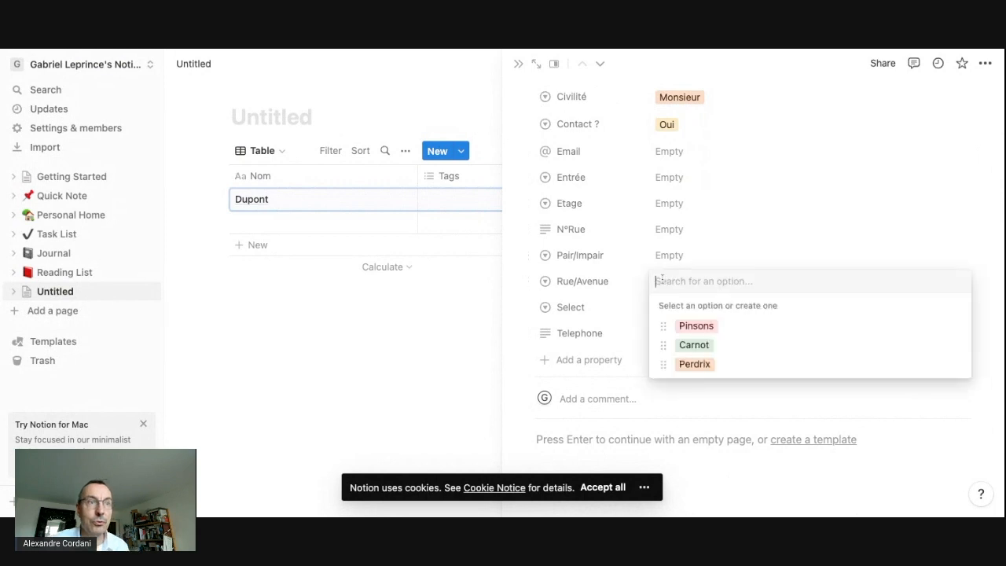
pyautogui.click(696, 346)
pyautogui.click(663, 258)
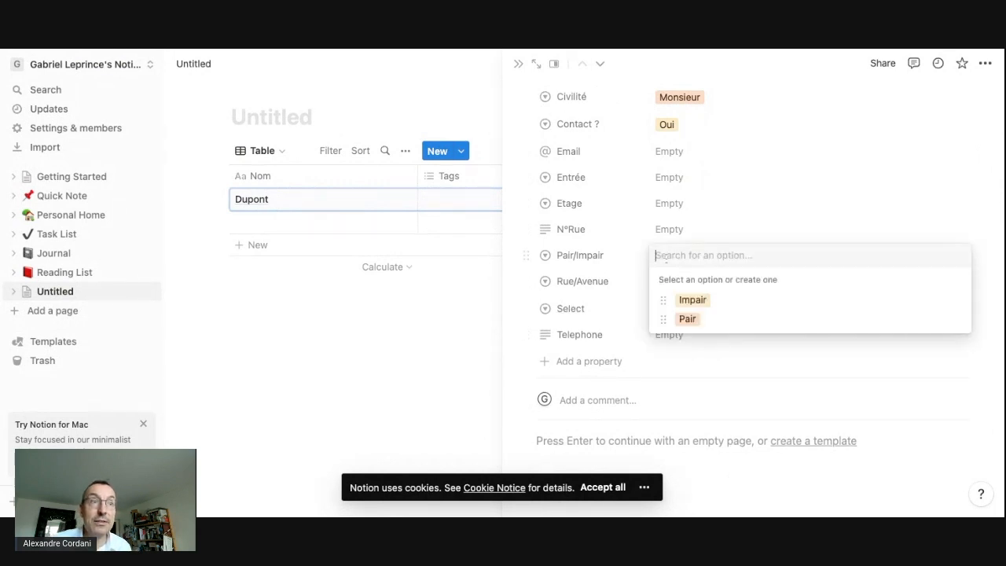
pyautogui.click(688, 319)
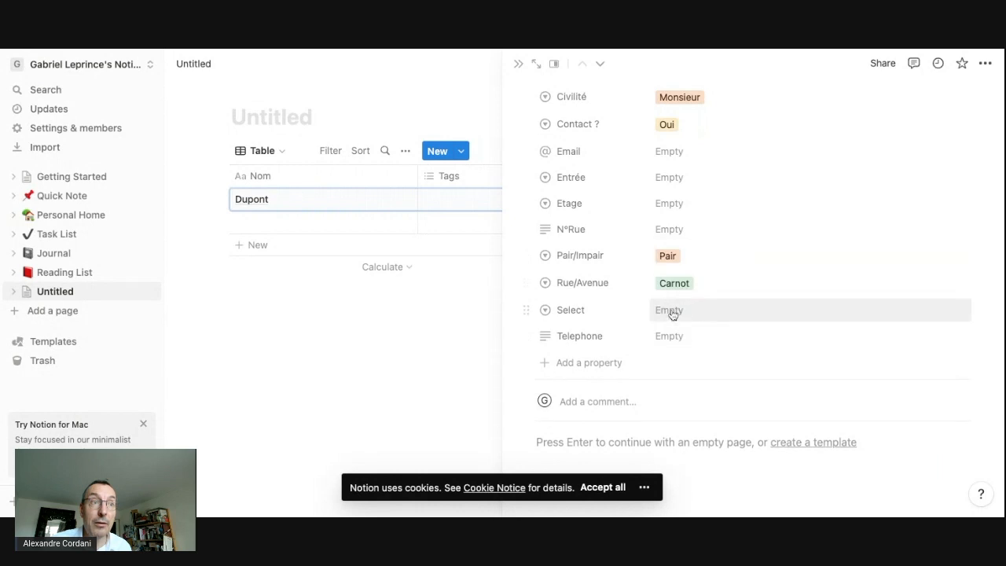
pyautogui.click(676, 229)
pyautogui.write('10')
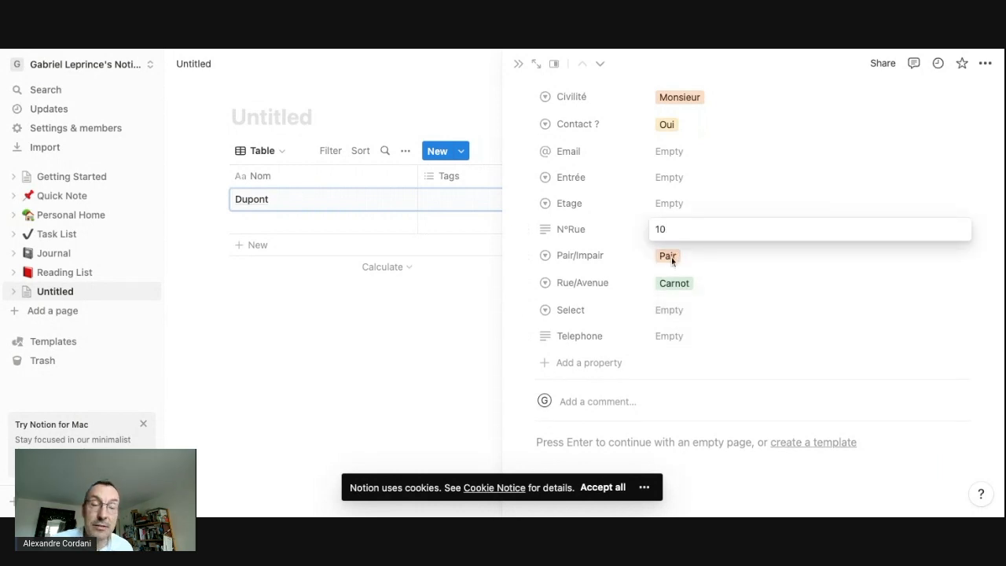
pyautogui.click(632, 413)
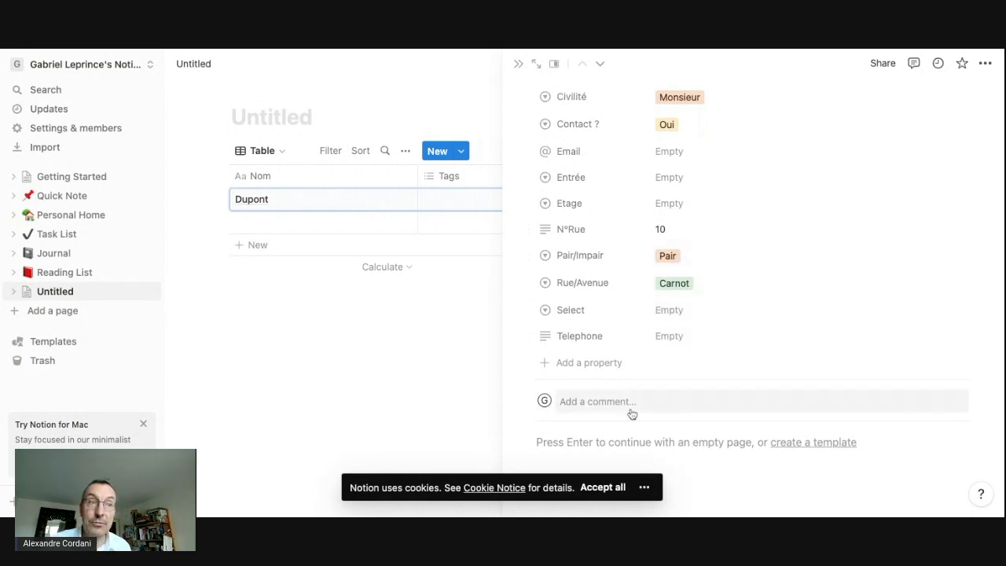
# Post the comment "20/10 → Super contact. Propriétaire depuis 10 ans. Ne connait personne" on the first contact's page and close the page
pyautogui.click(626, 402)
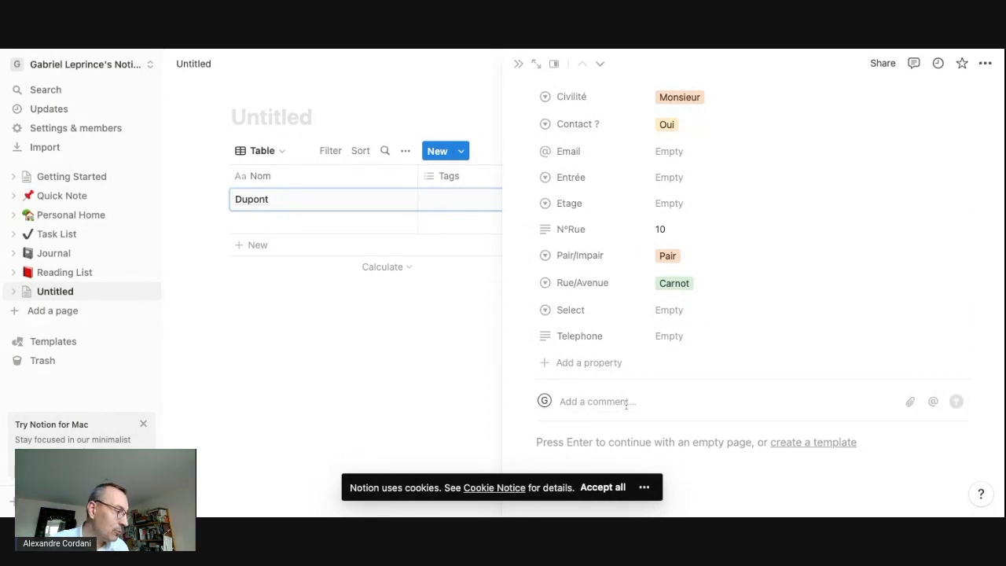
pyautogui.write('20')
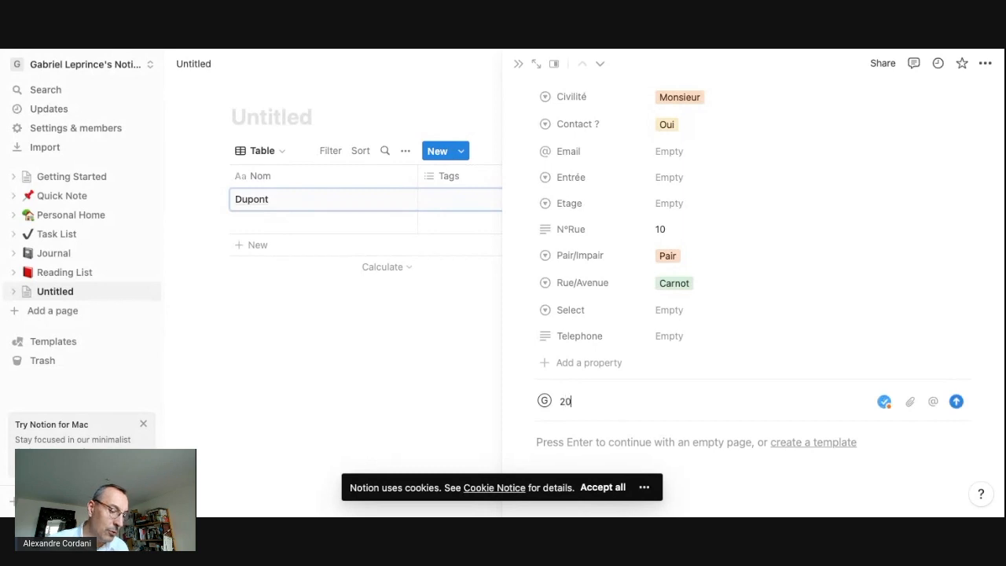
pyautogui.write('/10 -> ')
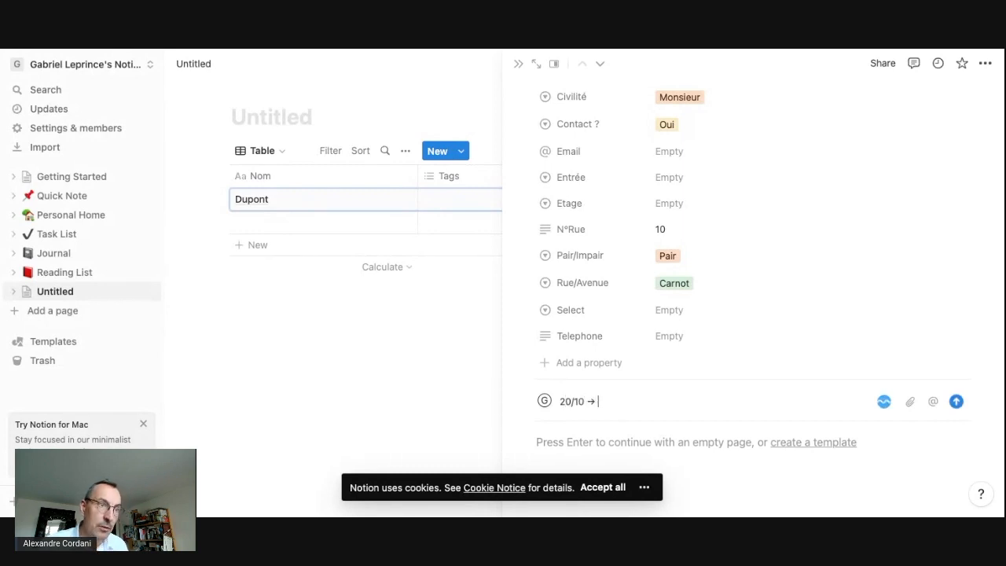
pyautogui.write('Super contact. Propriétaire depuis 10')
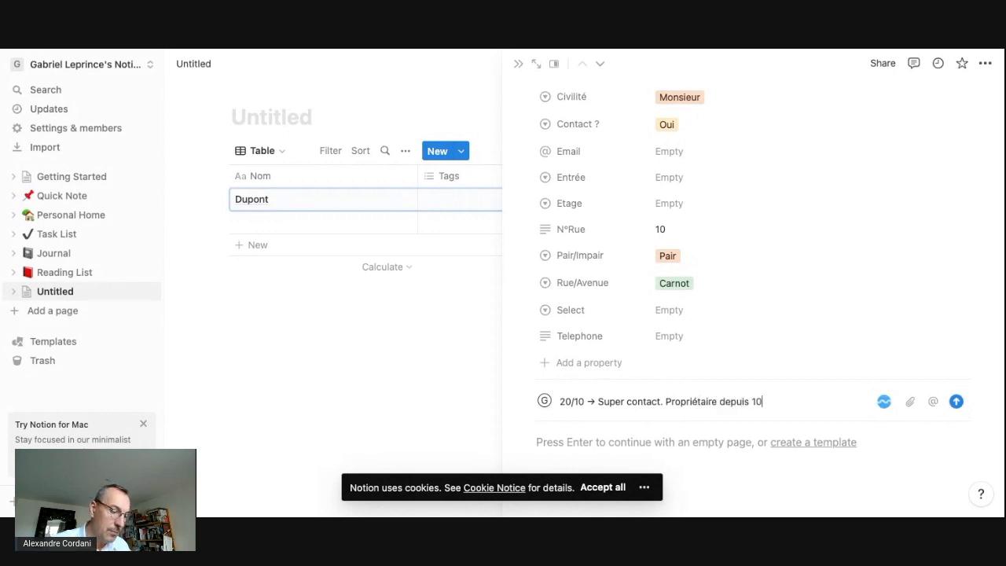
pyautogui.write(' ans. N')
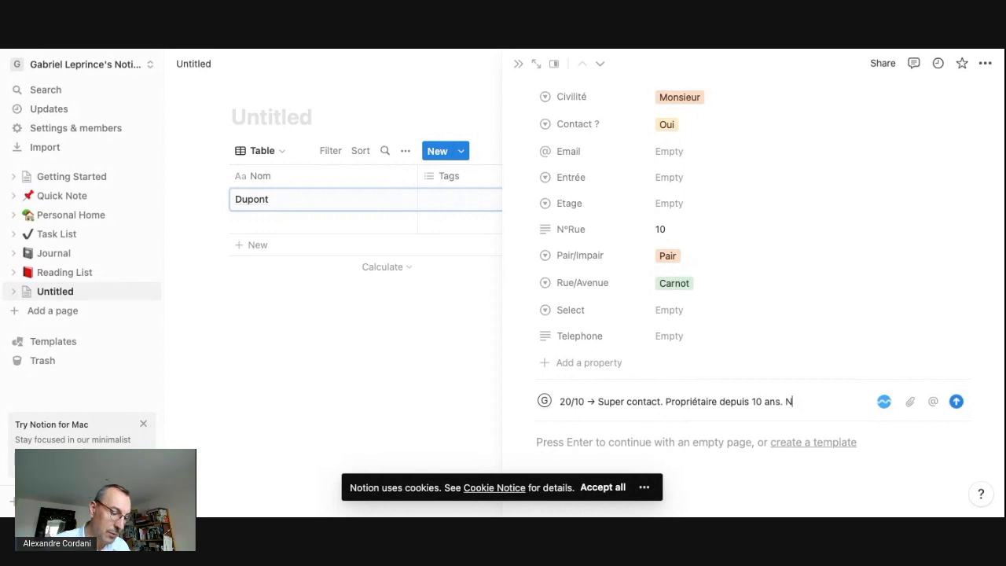
pyautogui.write('e connait personne')
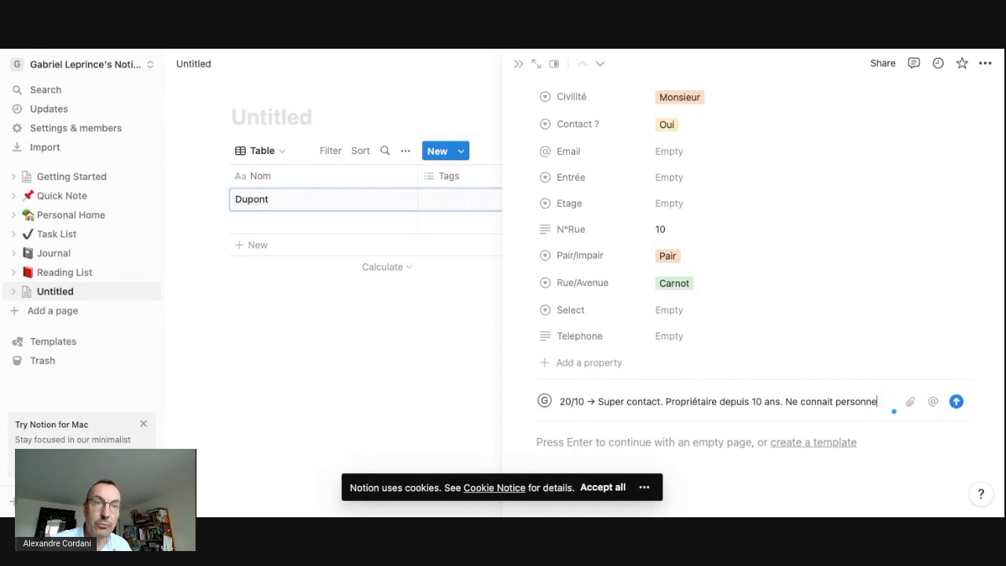
pyautogui.press('Return')
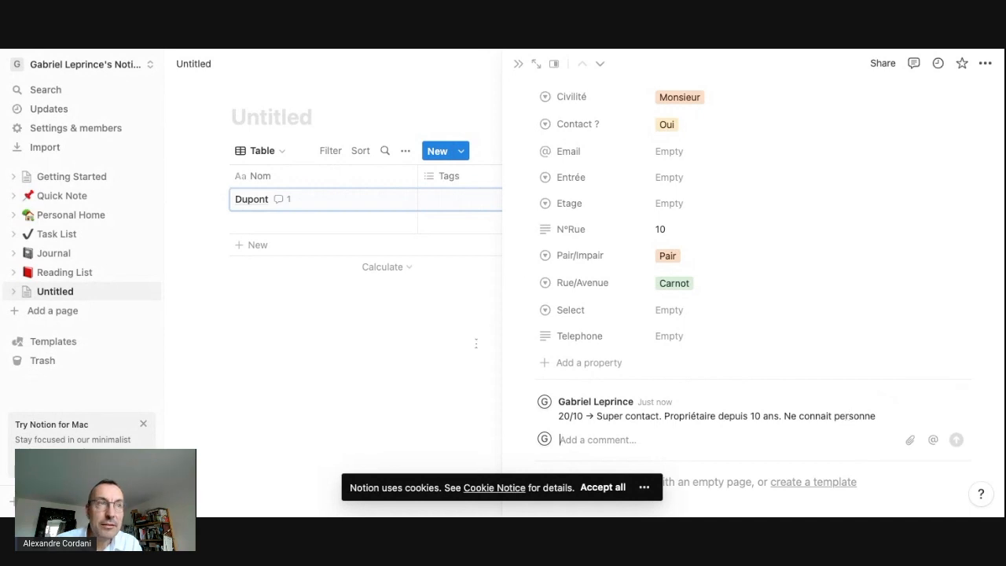
pyautogui.click(406, 344)
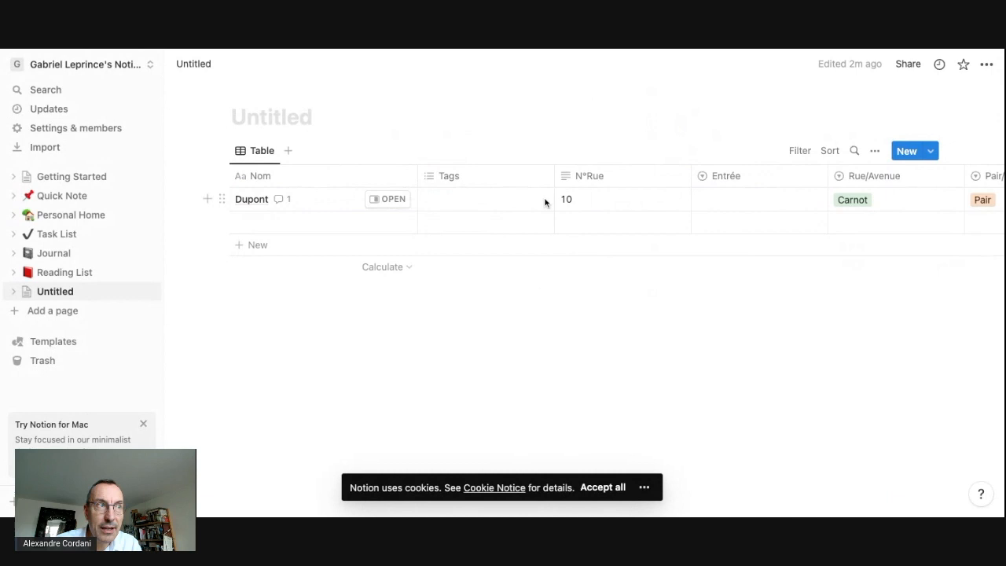
# Open the second row's page, enter the contact's surname as title and add the tag En vente
pyautogui.hscroll(5, 822, 197)
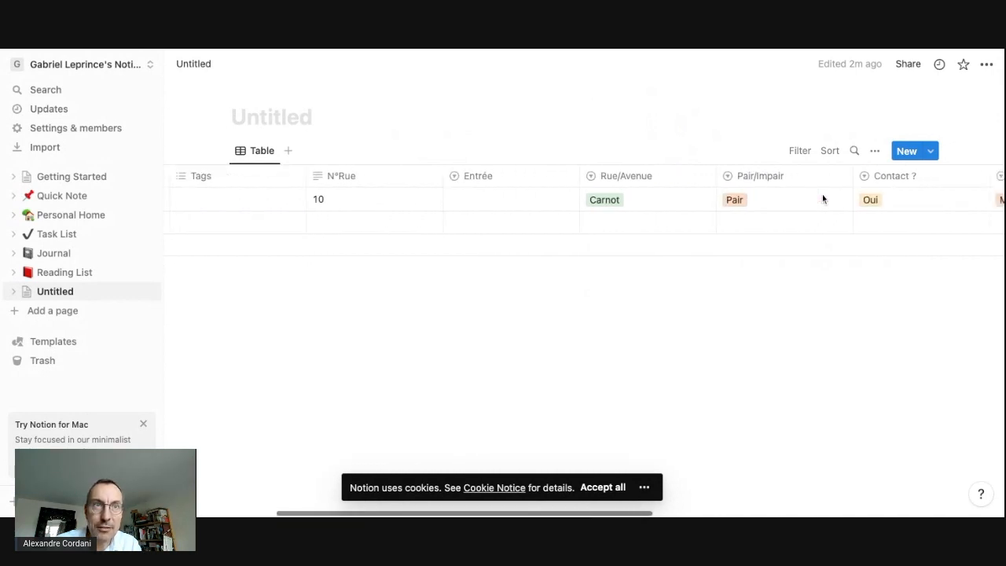
pyautogui.hscroll(-5, 827, 196)
pyautogui.click(294, 222)
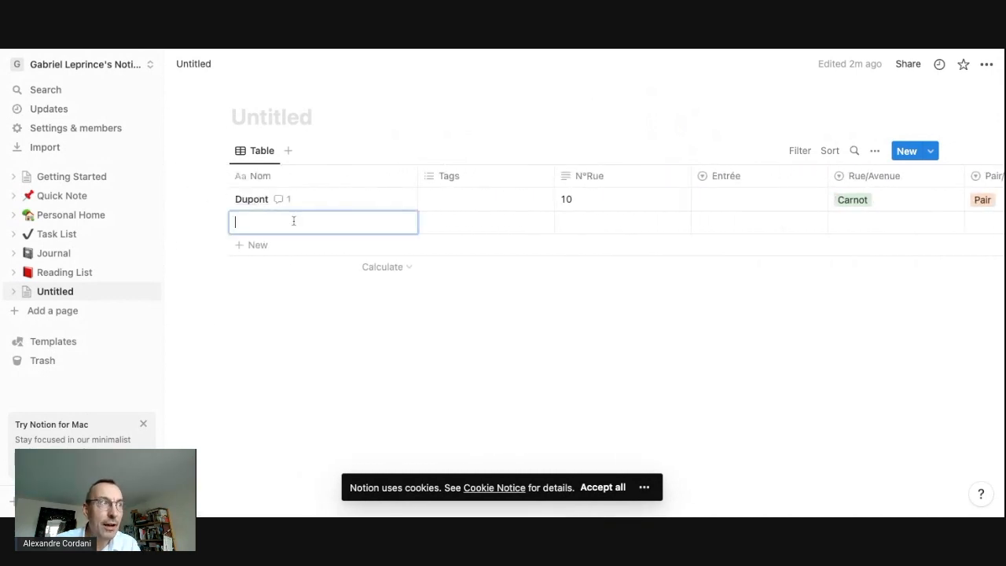
pyautogui.press('Escape')
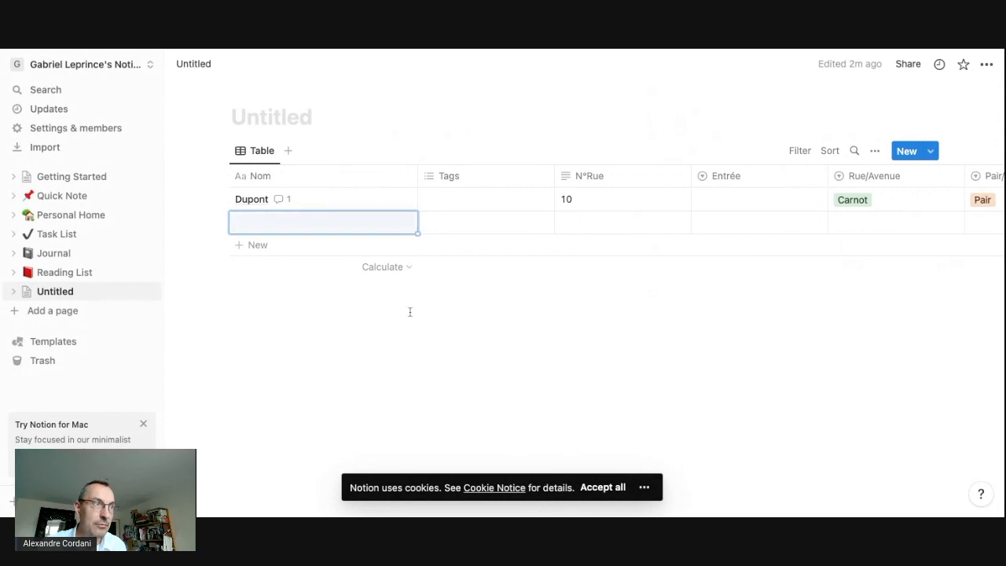
pyautogui.click(393, 223)
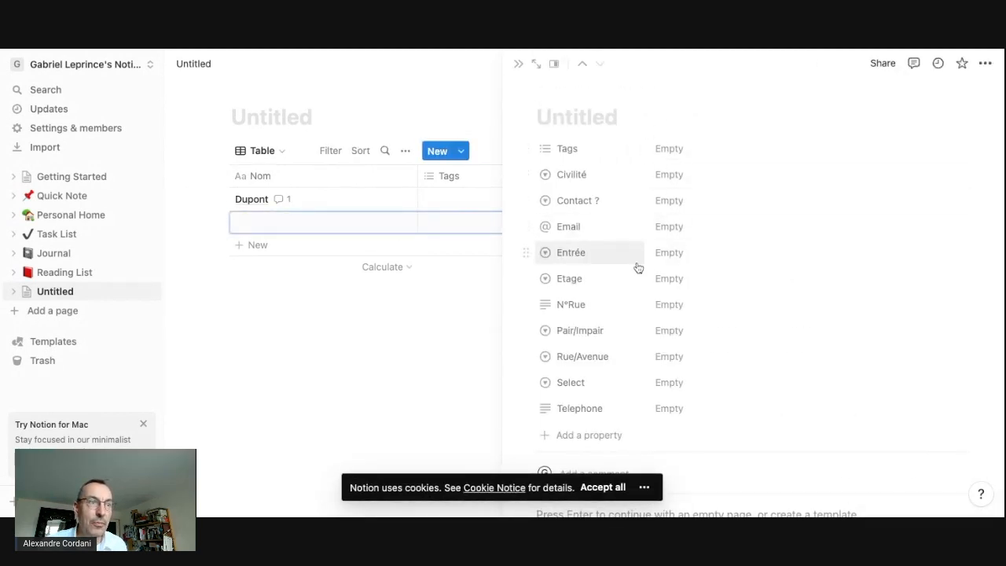
pyautogui.scroll(-3, 636, 268)
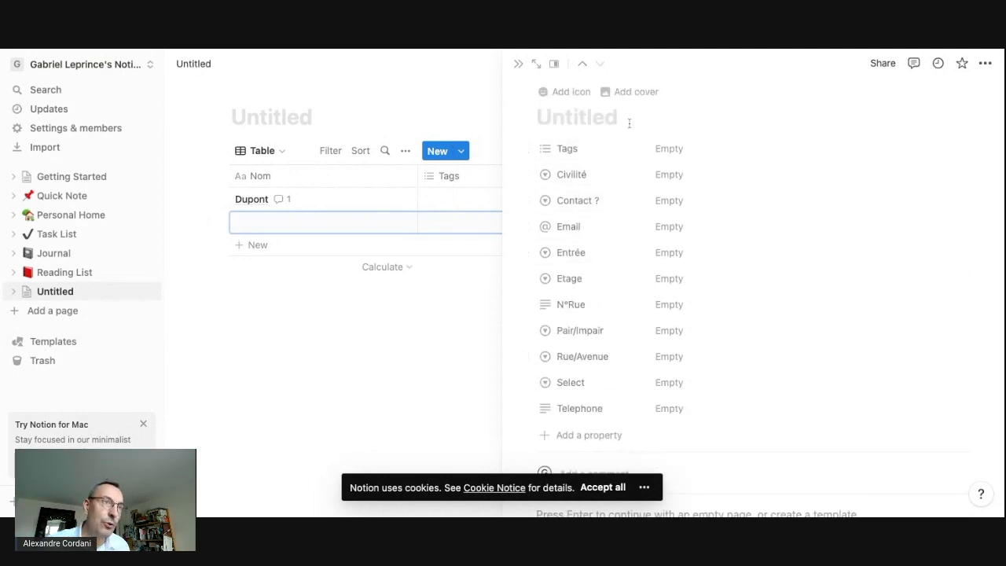
pyautogui.write('Marechal')
pyautogui.click(661, 153)
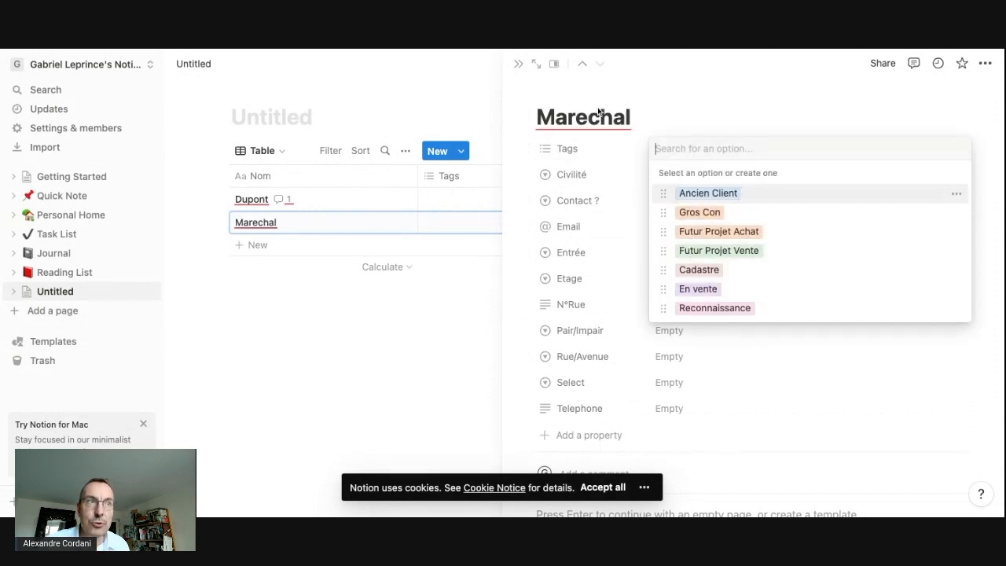
pyautogui.click(695, 291)
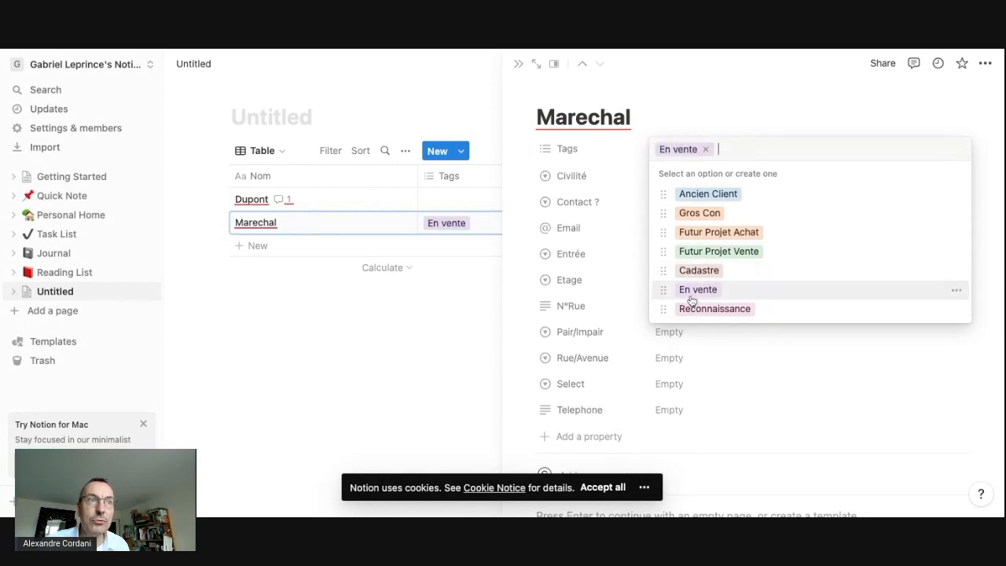
pyautogui.click(738, 69)
# Post the comment "20/10 → il est à vendre dans 3 agences. Il me demande de revenir vers lui dans 1 mois" on the second contact's page
pyautogui.scroll(-2, 674, 368)
pyautogui.click(622, 402)
pyautogui.write('20')
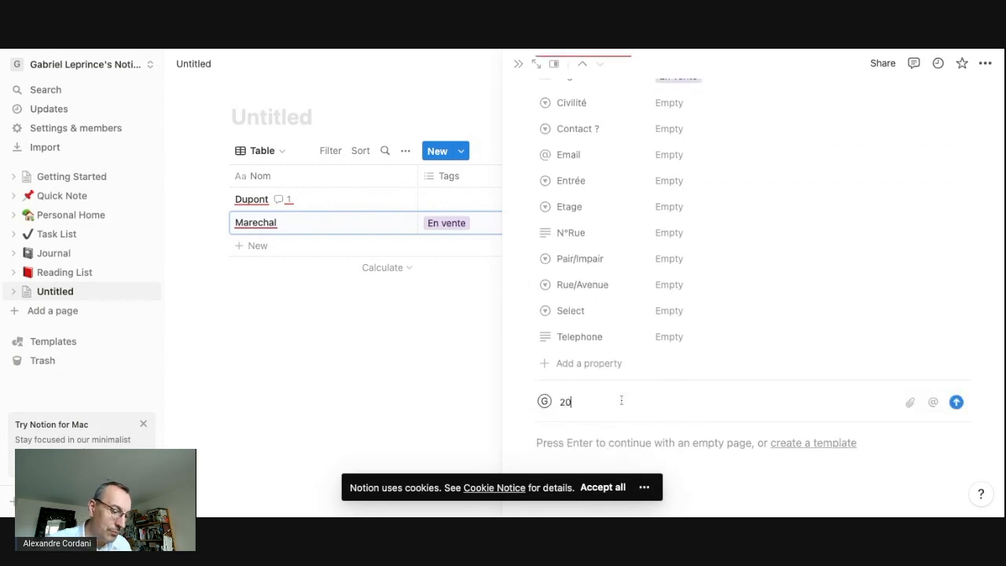
pyautogui.write('/10 ->')
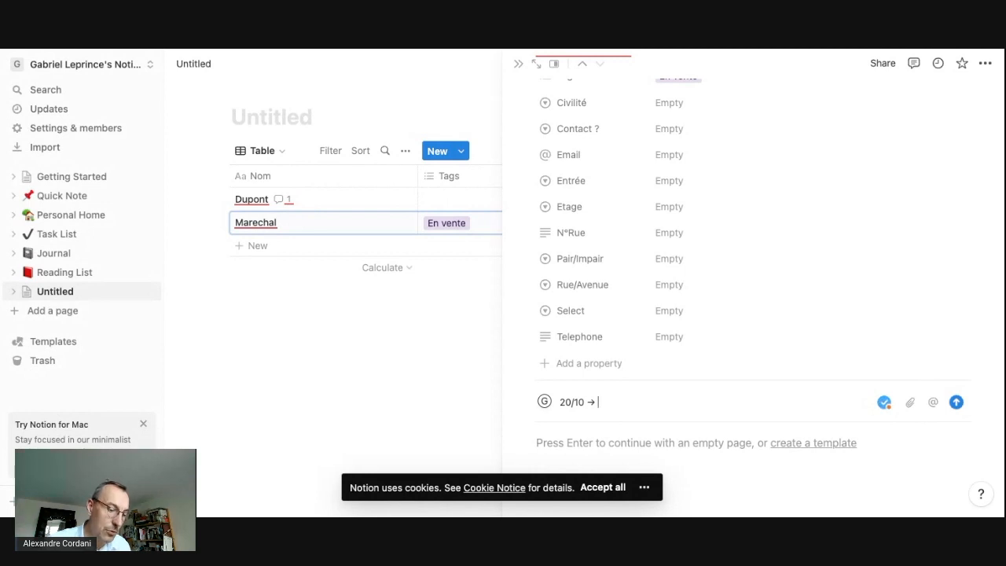
pyautogui.write(' il est à b')
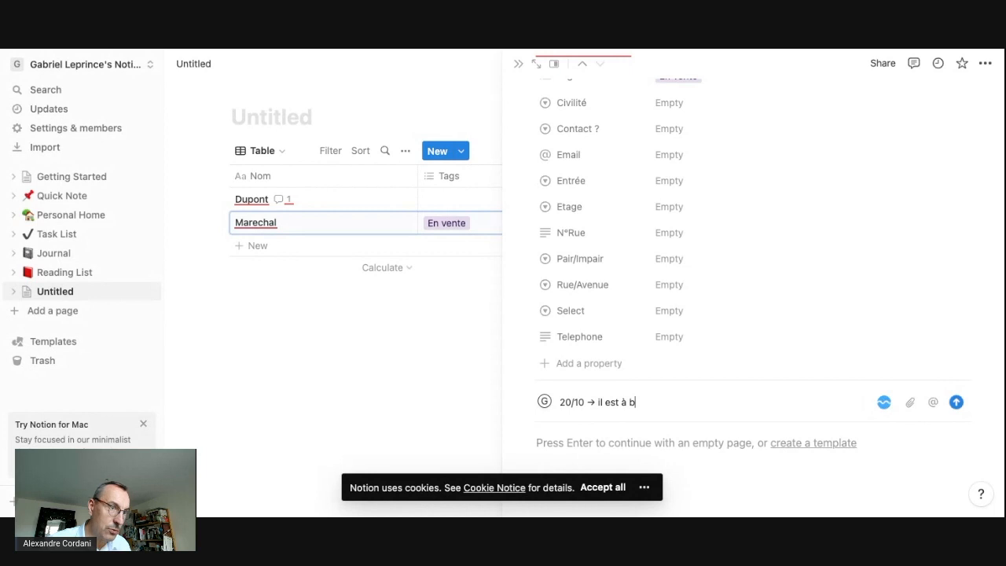
pyautogui.press('BackSpace')
pyautogui.write('vendre da')
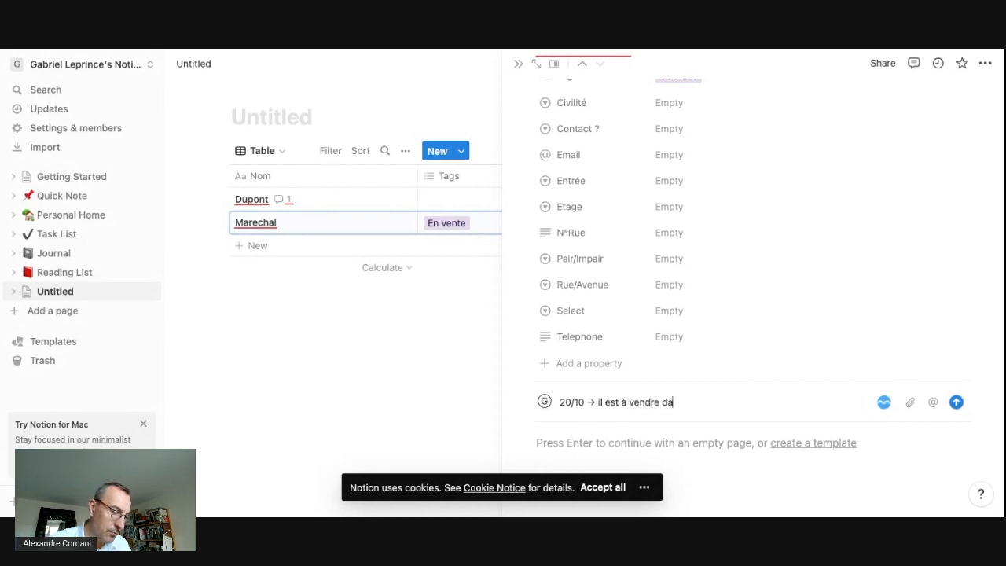
pyautogui.write('ns 3 afences')
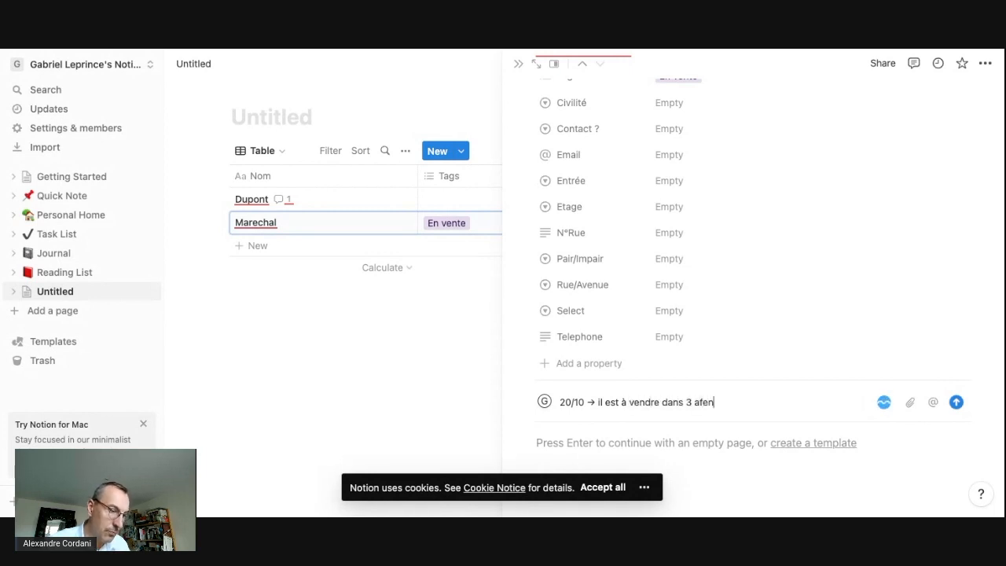
pyautogui.press('BackSpace')
pyautogui.press('BackSpace')
pyautogui.press('BackSpace')
pyautogui.press('BackSpace')
pyautogui.press('BackSpace')
pyautogui.press('BackSpace')
pyautogui.write('gences')
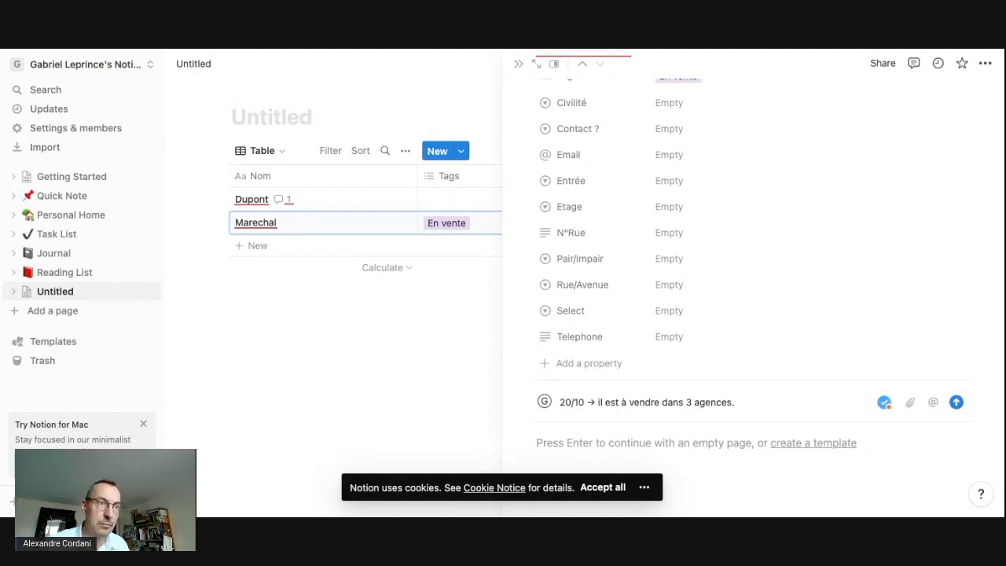
pyautogui.write('. Il vous demand')
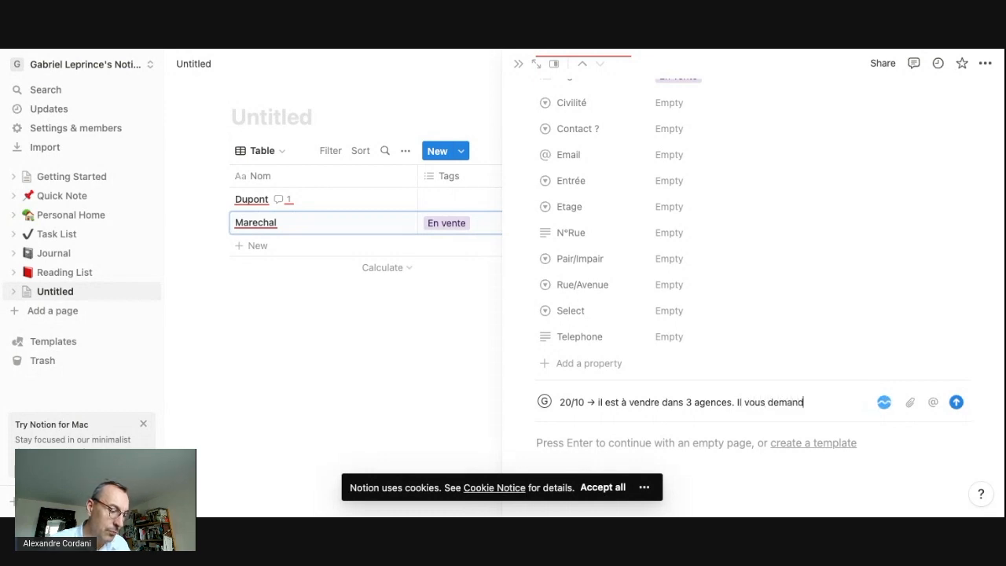
pyautogui.write('e')
pyautogui.press('BackSpace')
pyautogui.press('BackSpace')
pyautogui.press('BackSpace')
pyautogui.press('BackSpace')
pyautogui.press('BackSpace')
pyautogui.press('BackSpace')
pyautogui.press('BackSpace')
pyautogui.press('BackSpace')
pyautogui.press('BackSpace')
pyautogui.press('BackSpace')
pyautogui.press('BackSpace')
pyautogui.press('BackSpace')
pyautogui.write('me demande de recv')
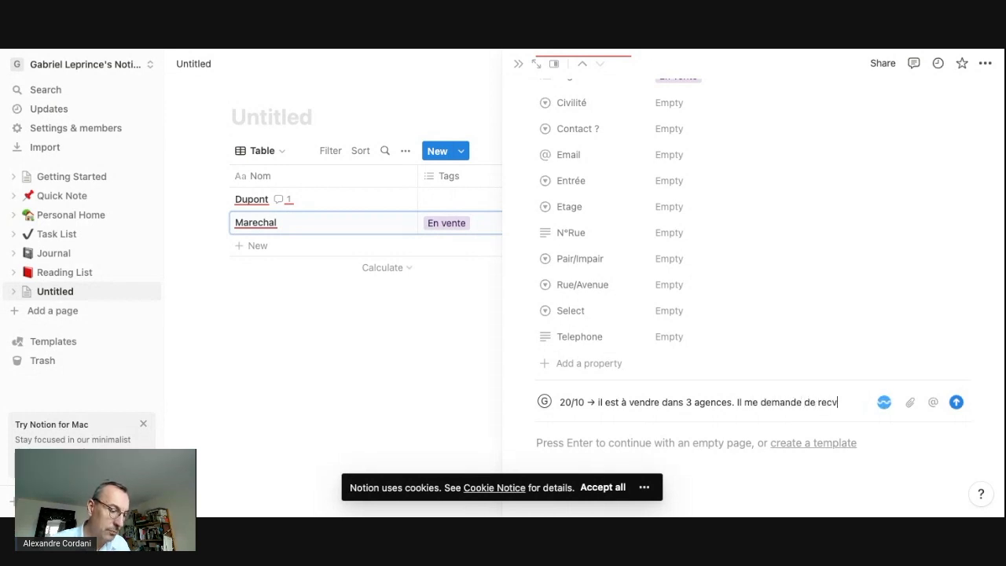
pyautogui.press('BackSpace')
pyautogui.write('venir')
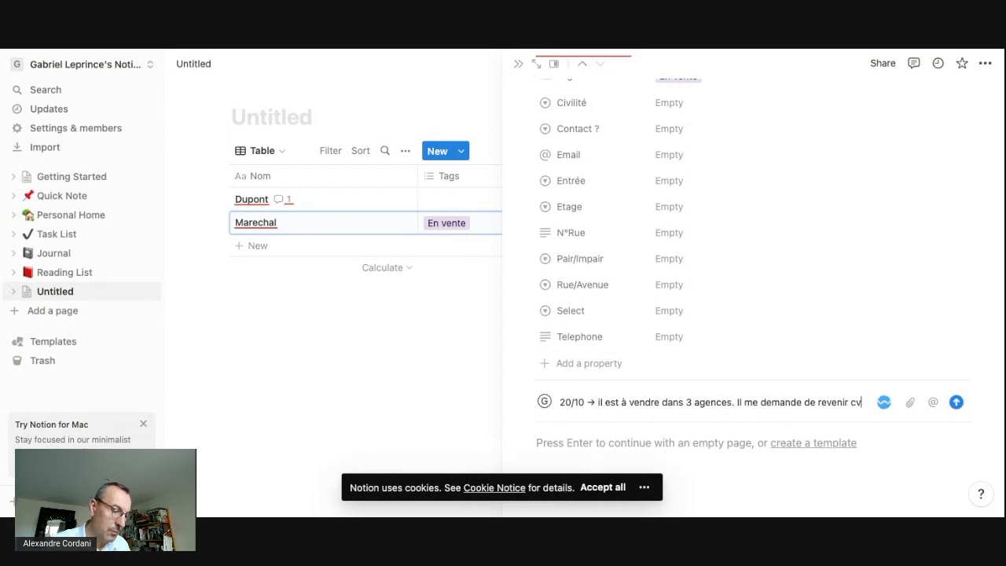
pyautogui.write(' vers lu')
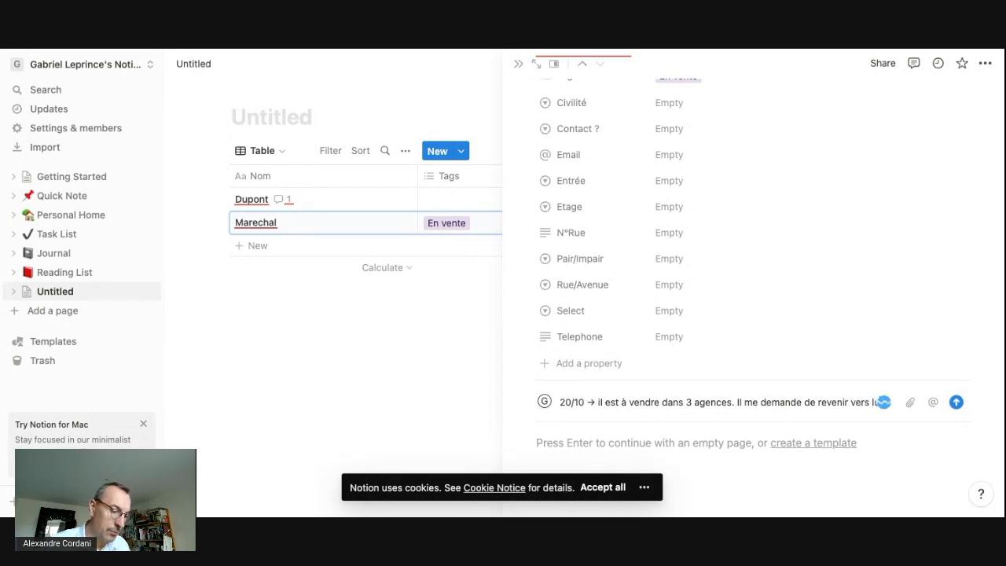
pyautogui.write('i dans')
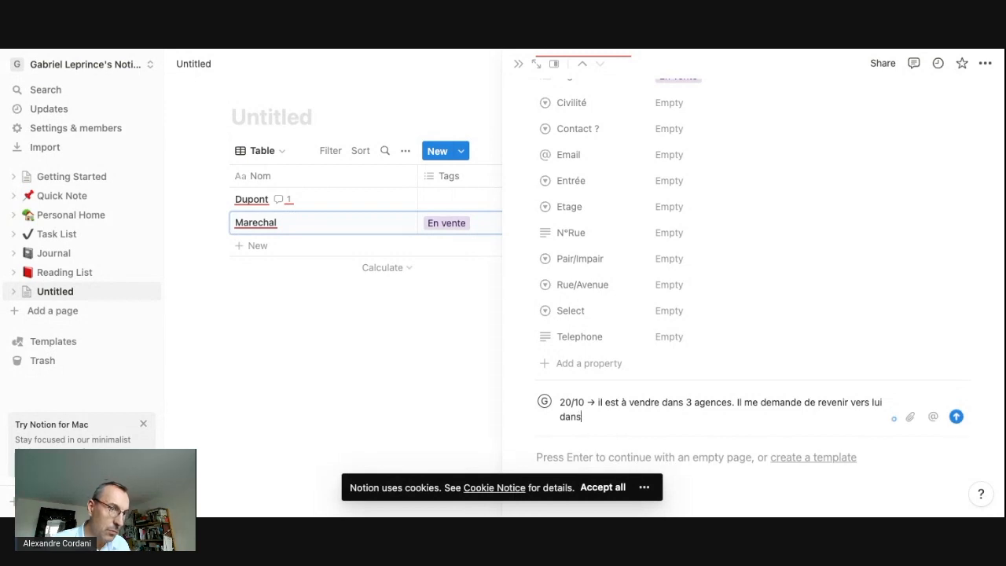
pyautogui.write(' 1 mois')
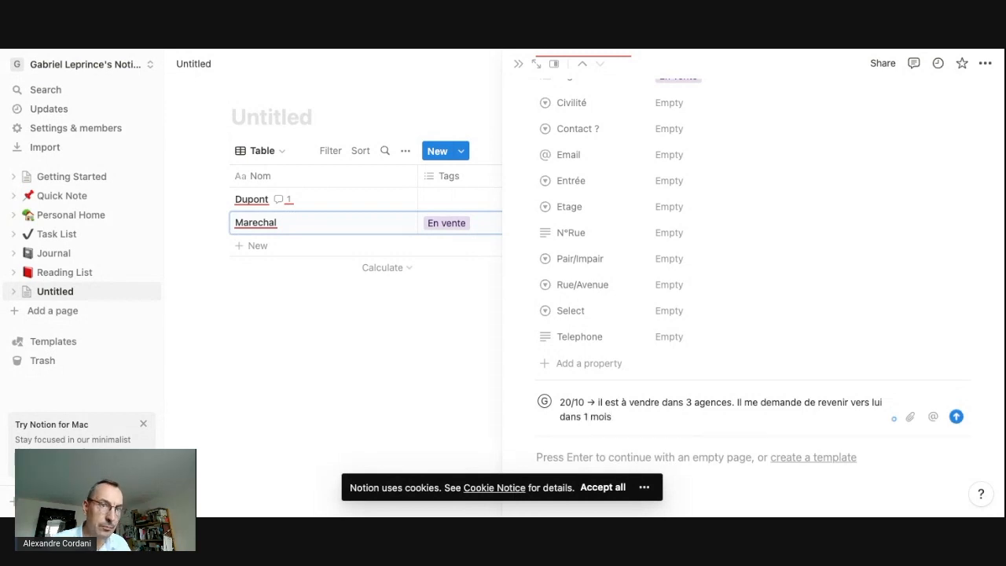
pyautogui.press('Return')
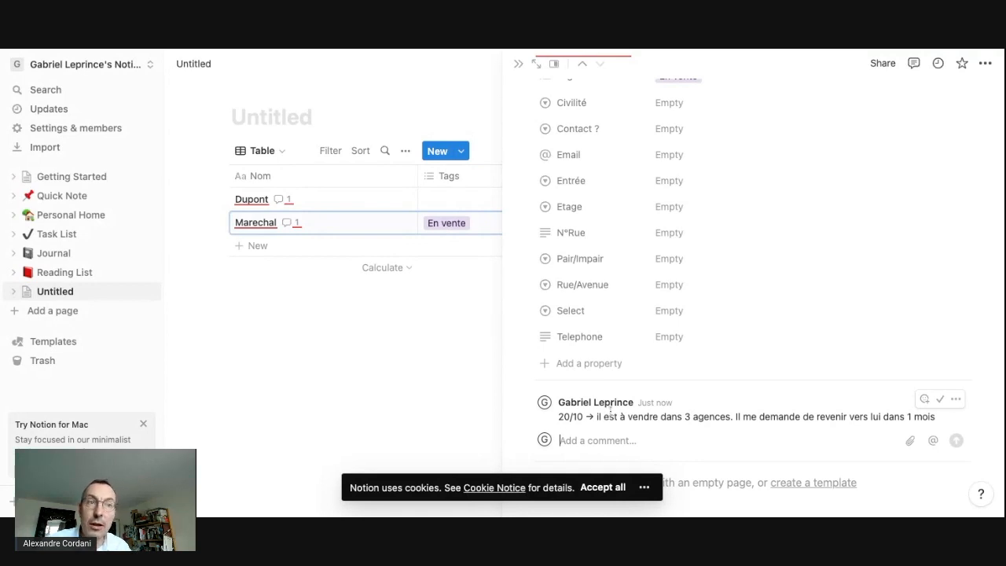
# Set the second contact's Rue/Avenue property to Carnot
pyautogui.click(668, 287)
pyautogui.click(685, 348)
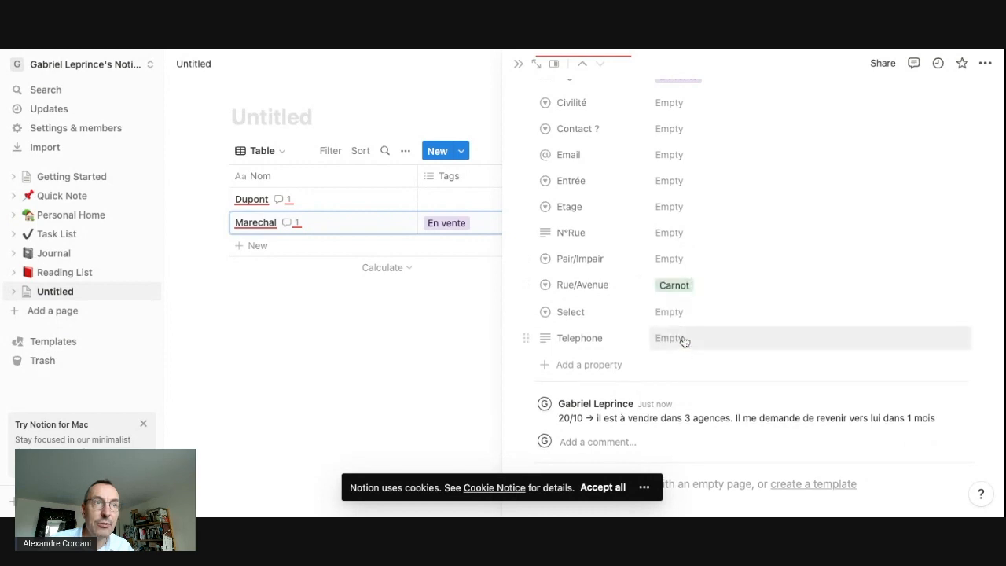
# Set the second contact's address properties to Pinsons for Rue/Avenue, Pair for Pair/Impair and 12 for N°Rue
pyautogui.click(665, 287)
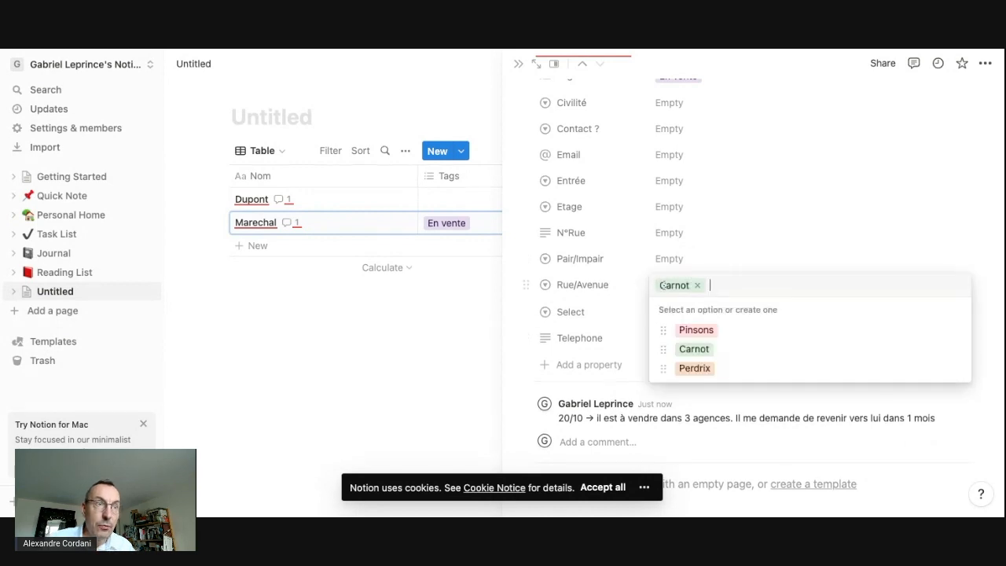
pyautogui.click(686, 331)
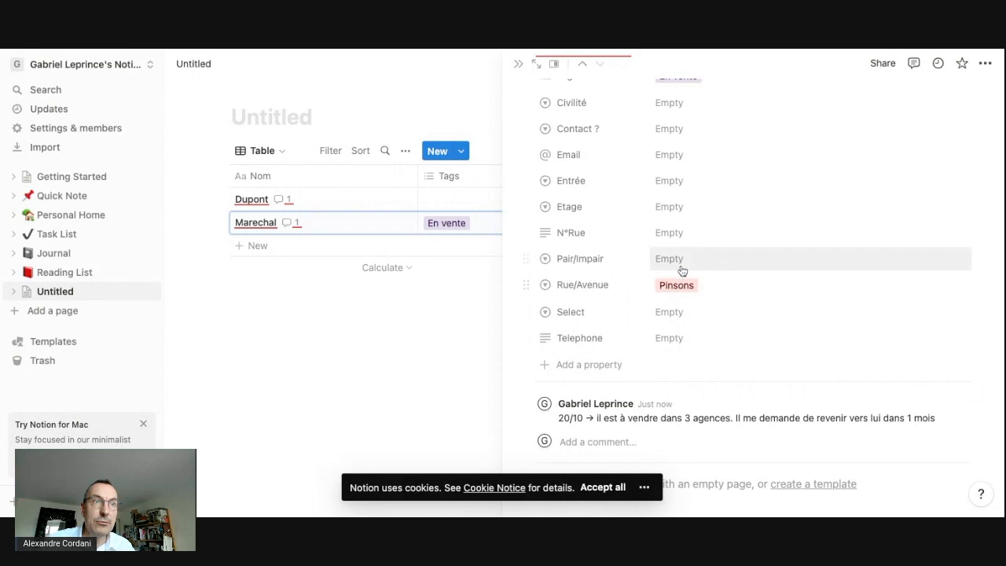
pyautogui.click(674, 261)
pyautogui.click(687, 322)
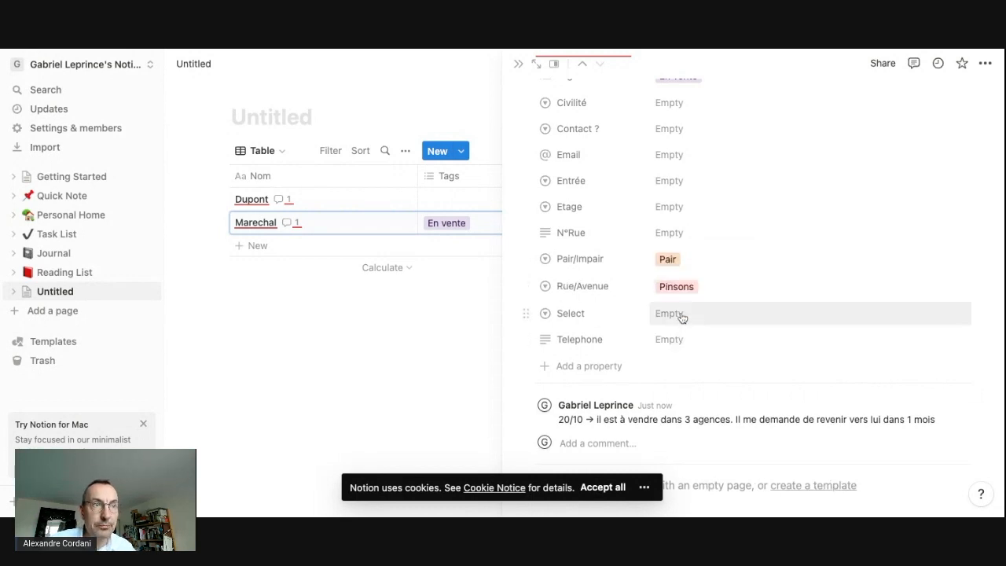
pyautogui.click(678, 314)
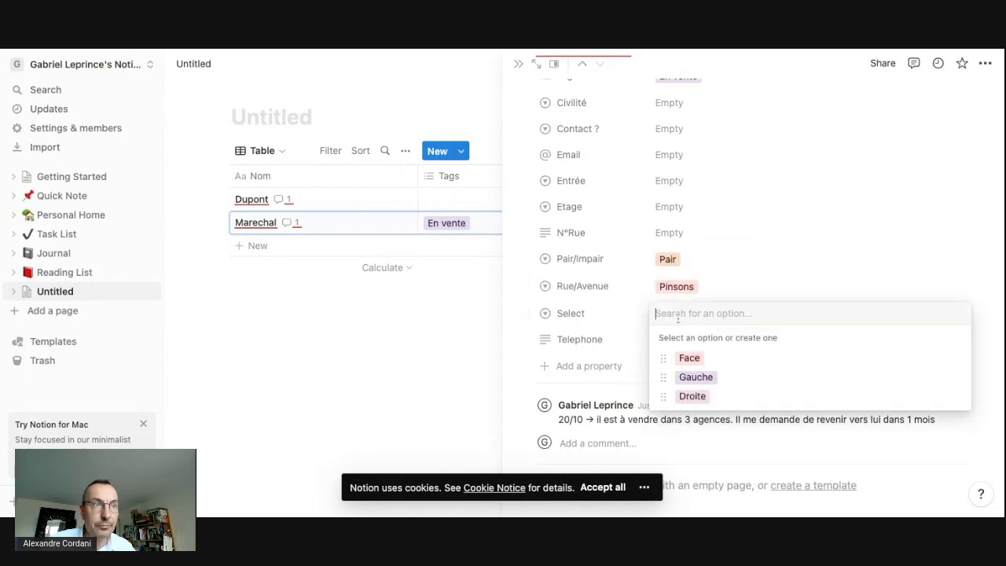
pyautogui.click(783, 226)
pyautogui.click(676, 235)
pyautogui.write('12')
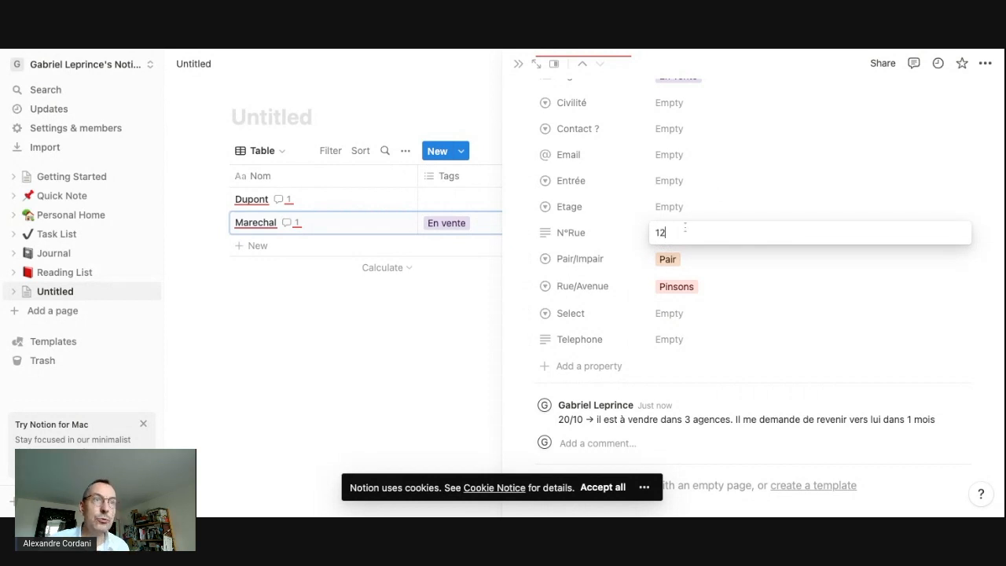
# Enter the second contact's phone number in the Telephone property
pyautogui.click(664, 344)
pyautogui.click(663, 340)
pyautogui.write('0606')
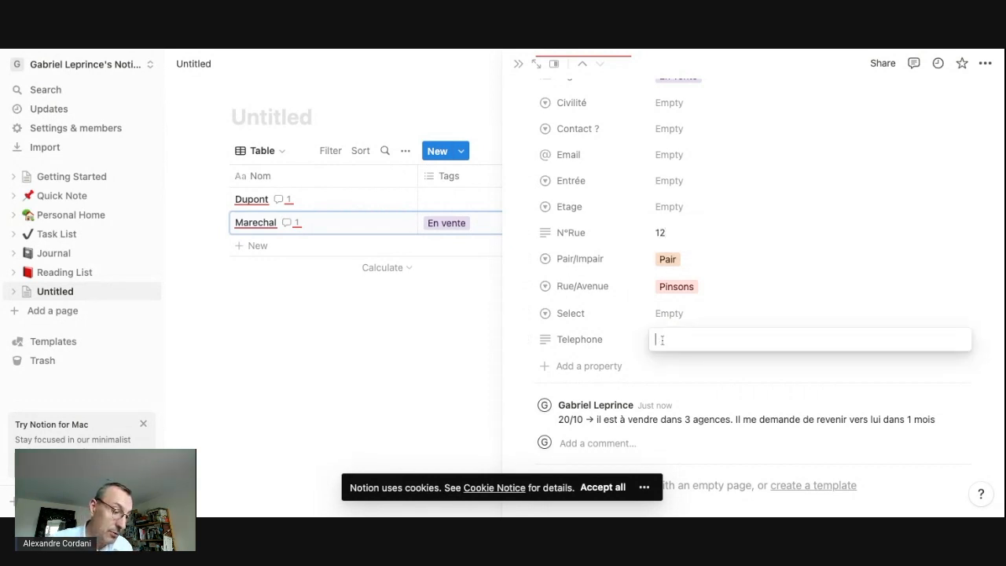
pyautogui.write('060606')
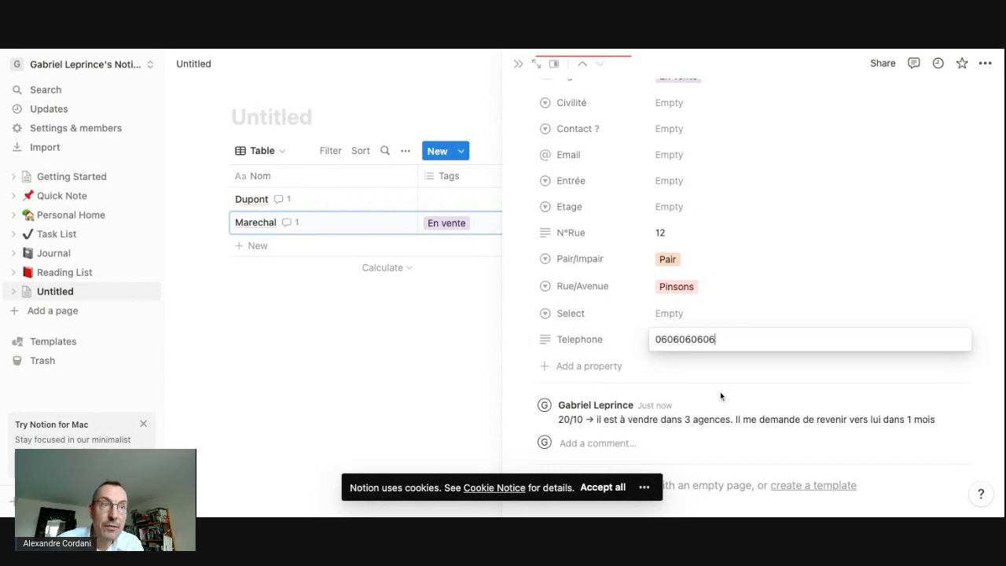
pyautogui.press('Return')
# Set the second contact's Civilité to Monsieur and Contact ? to Oui, and close the contact's page
pyautogui.scroll(2, 711, 281)
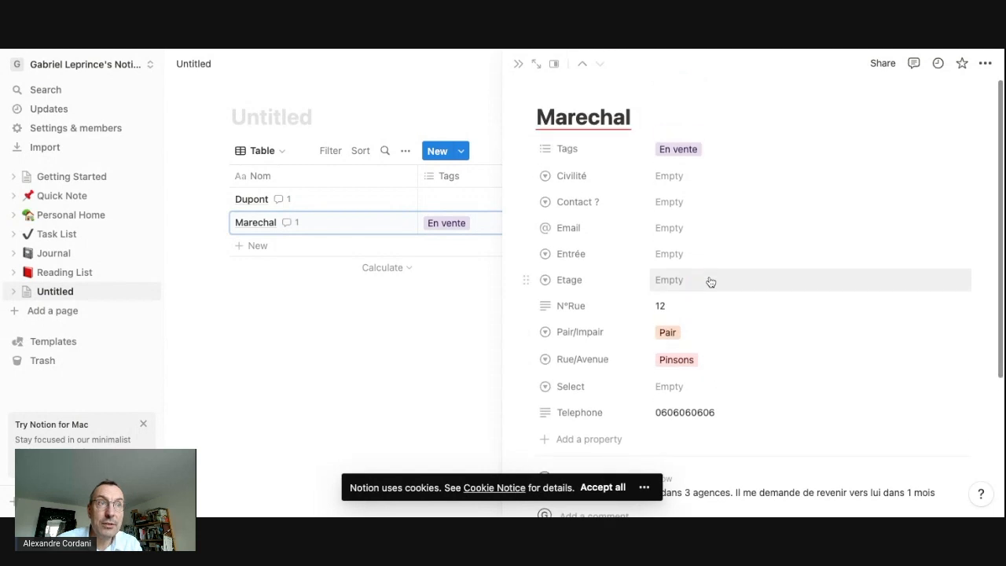
pyautogui.click(670, 177)
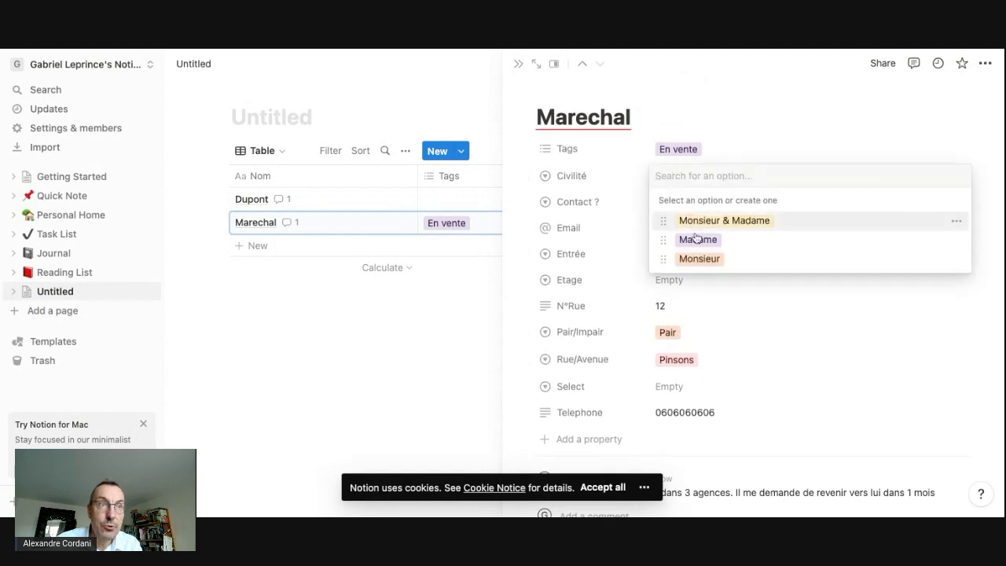
pyautogui.click(699, 258)
pyautogui.click(667, 203)
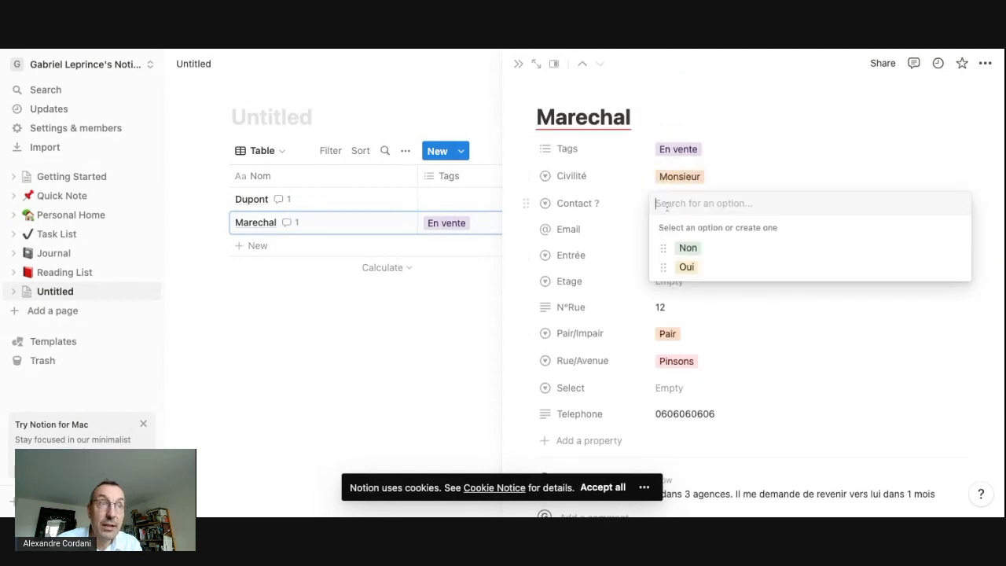
pyautogui.click(689, 266)
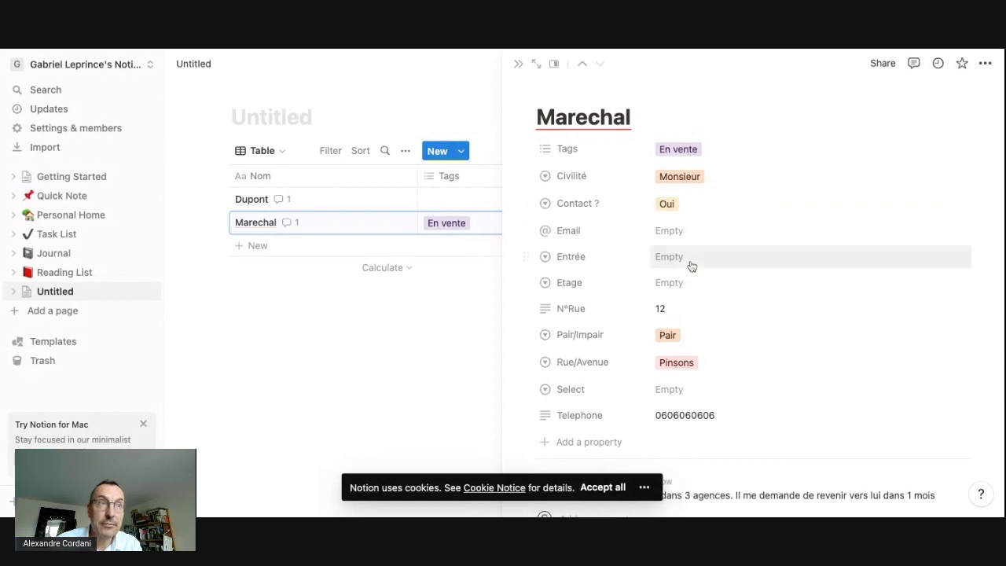
pyautogui.click(419, 317)
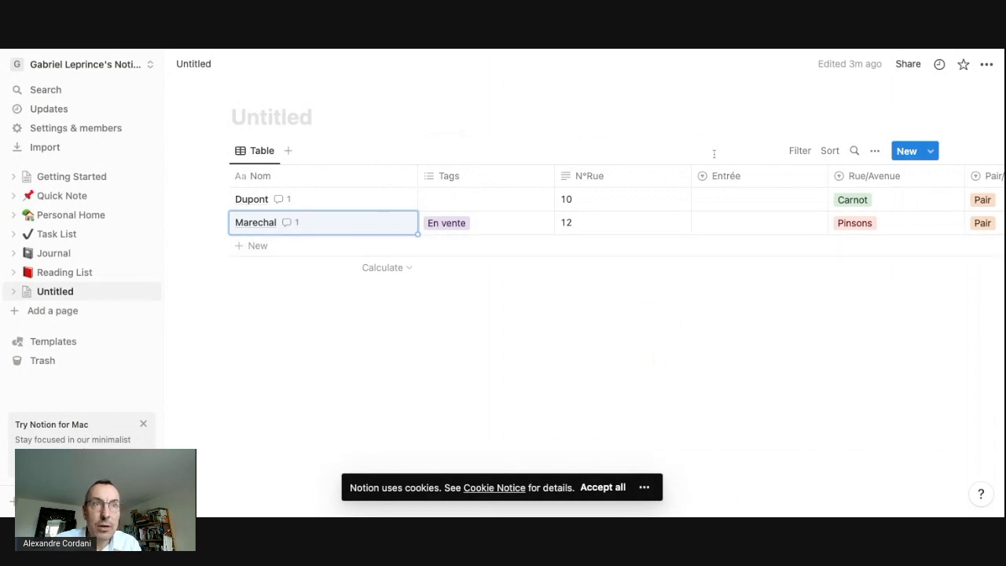
# Add a filter on the N°Rue property to the contacts table
pyautogui.click(803, 158)
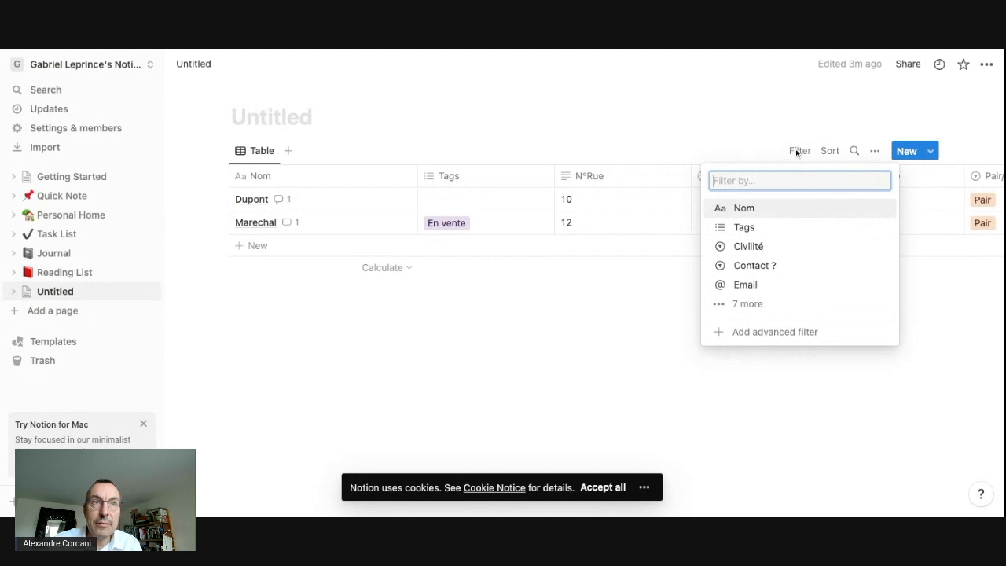
pyautogui.click(742, 303)
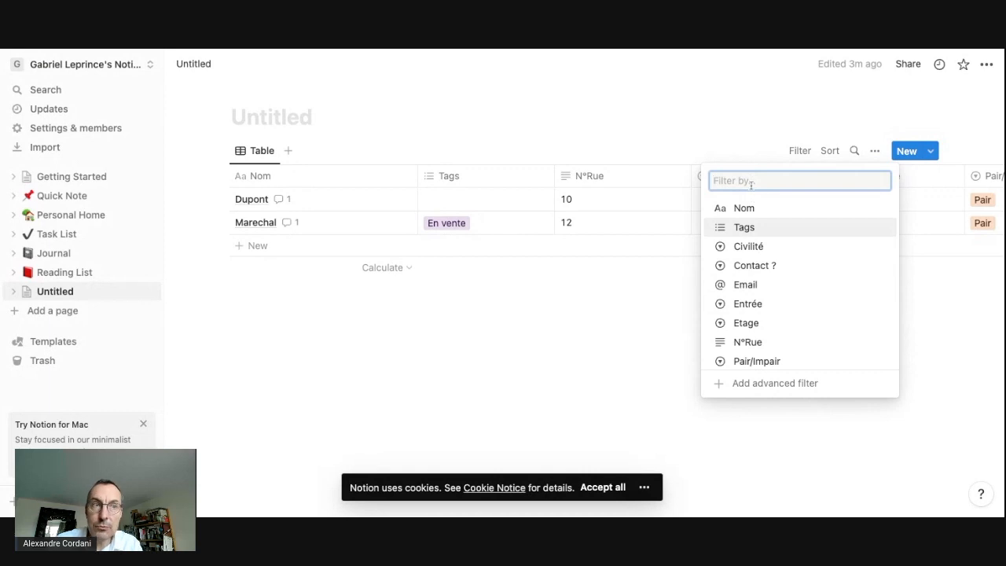
pyautogui.click(753, 343)
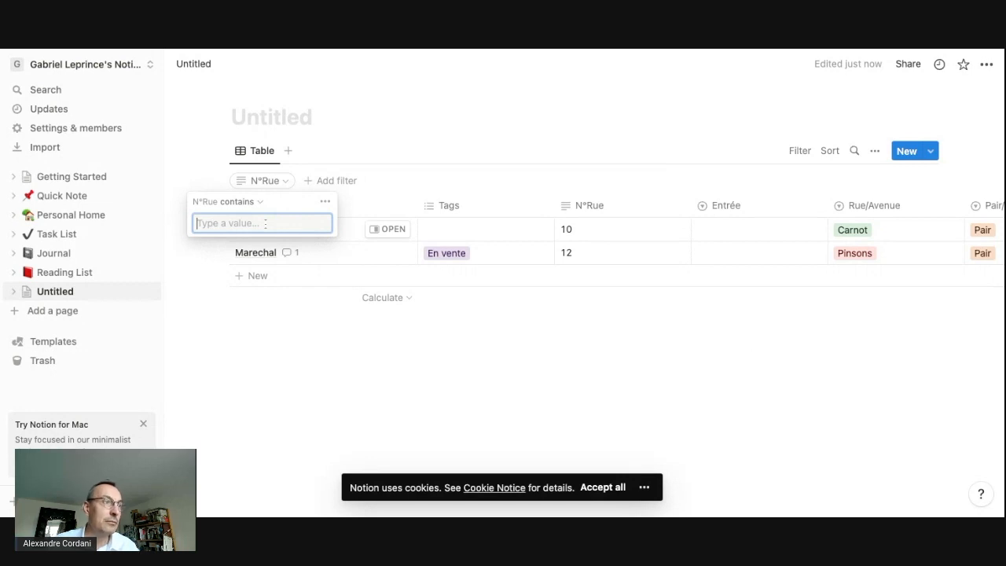
# Try filtering for rows whose N°Rue contains P, and clear the filter value
pyautogui.write('p')
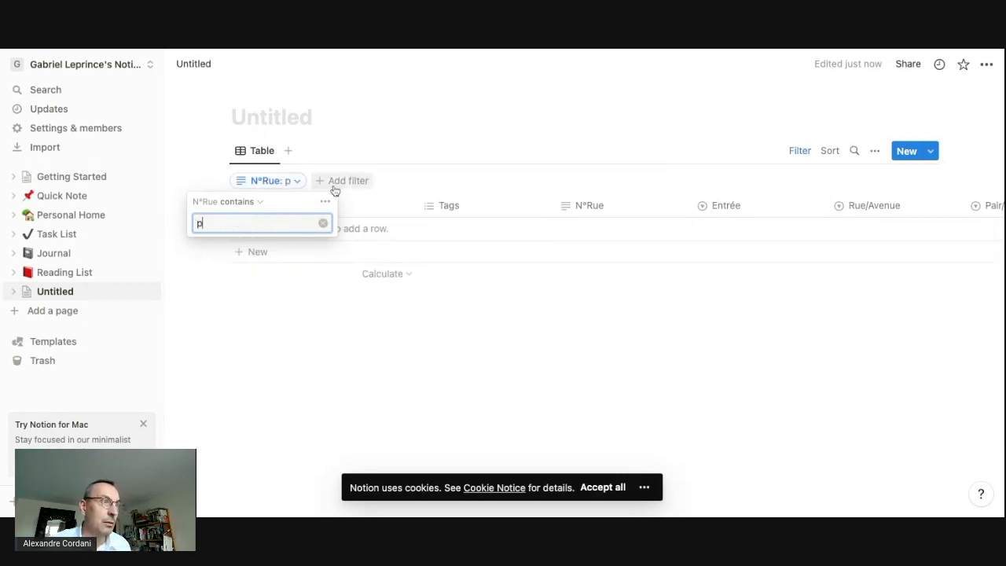
pyautogui.press('BackSpace')
pyautogui.write('P')
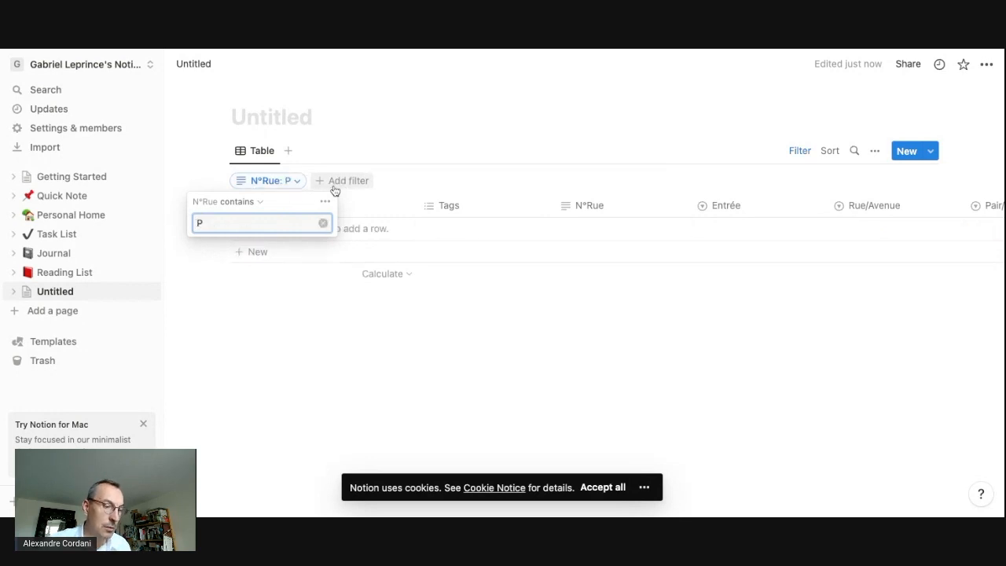
pyautogui.press('BackSpace')
pyautogui.click(325, 202)
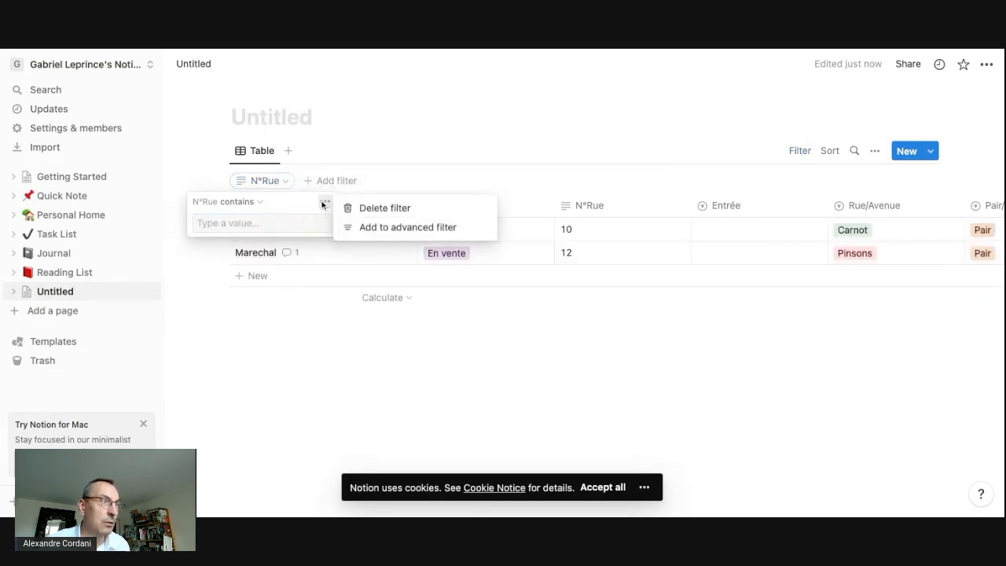
pyautogui.click(290, 224)
# Change the N°Rue filter condition to Is, try the value Pins and clear it
pyautogui.click(255, 202)
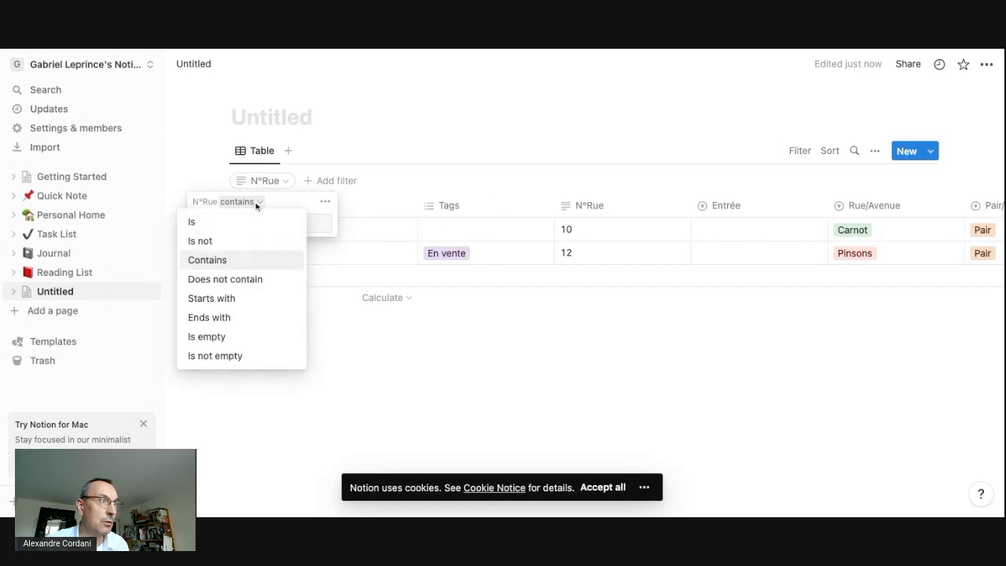
pyautogui.click(218, 221)
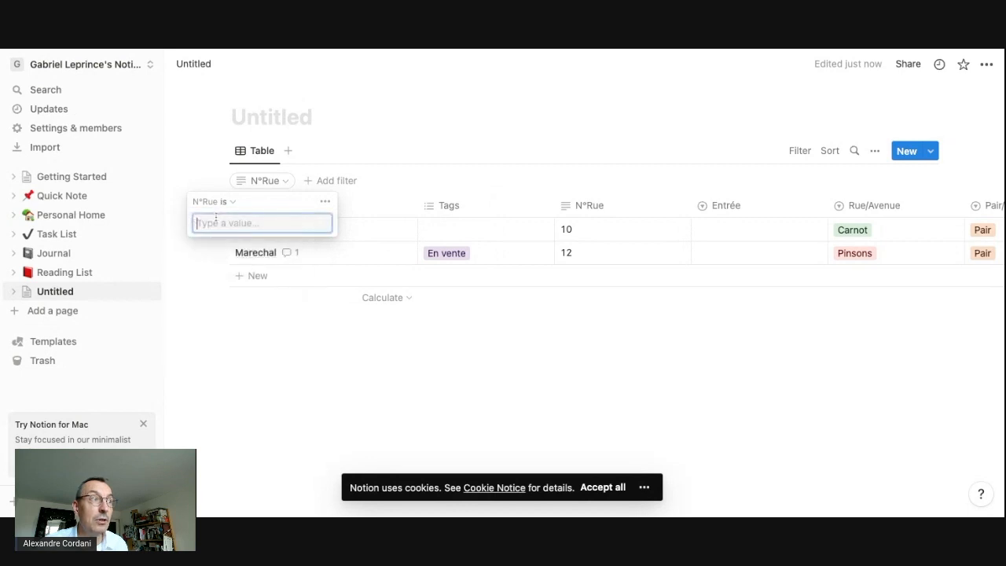
pyautogui.write('Pi')
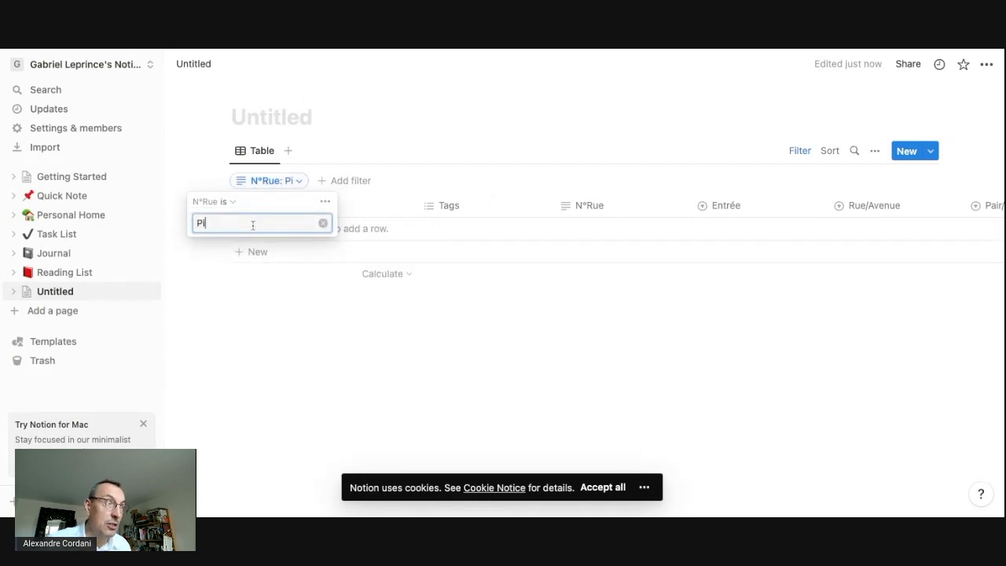
pyautogui.write('ns')
pyautogui.press('BackSpace')
pyautogui.press('BackSpace')
pyautogui.press('BackSpace')
pyautogui.press('BackSpace')
pyautogui.click(355, 136)
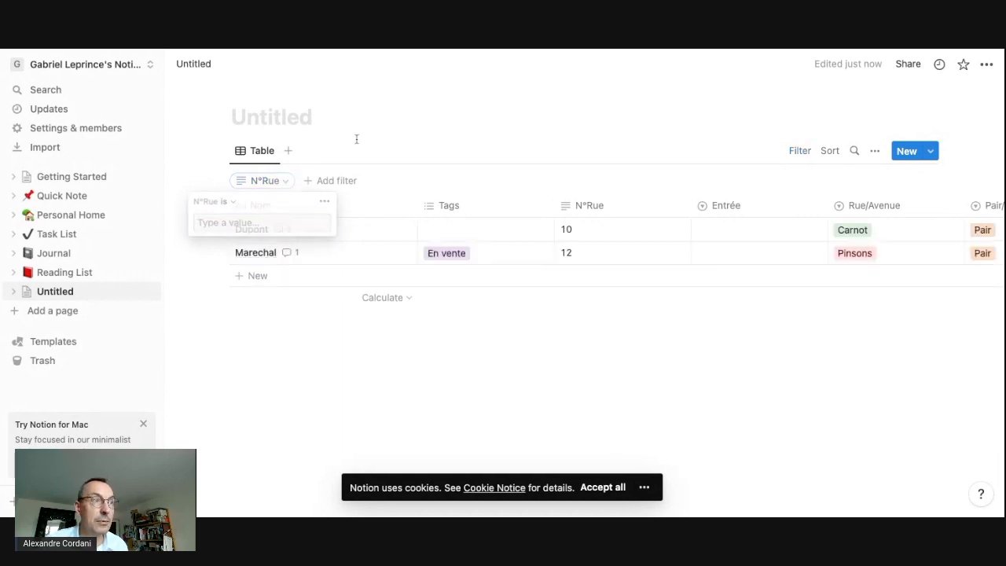
# Add a second filter to the table so that Rue/Avenue is Pinsons
pyautogui.click(799, 158)
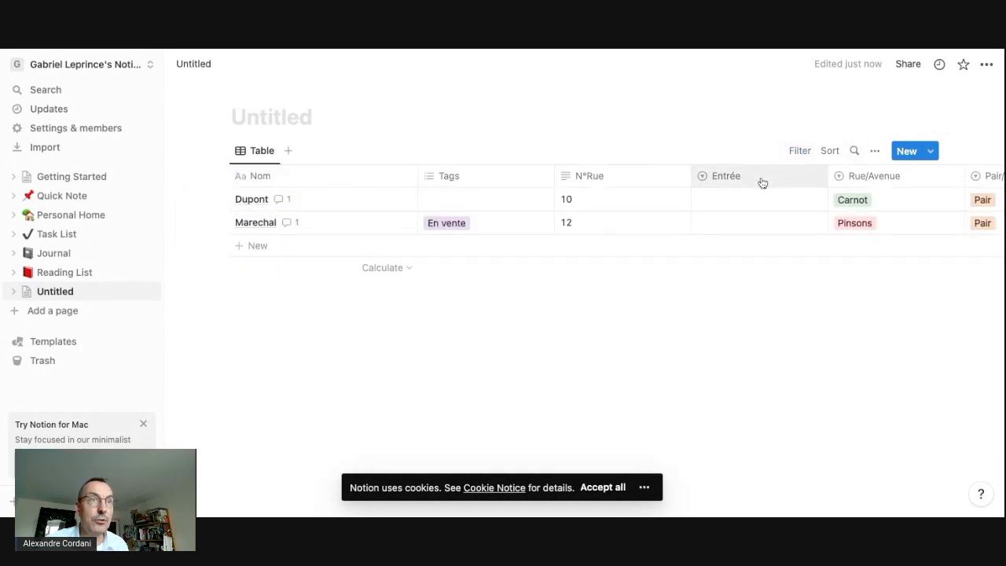
pyautogui.click(800, 153)
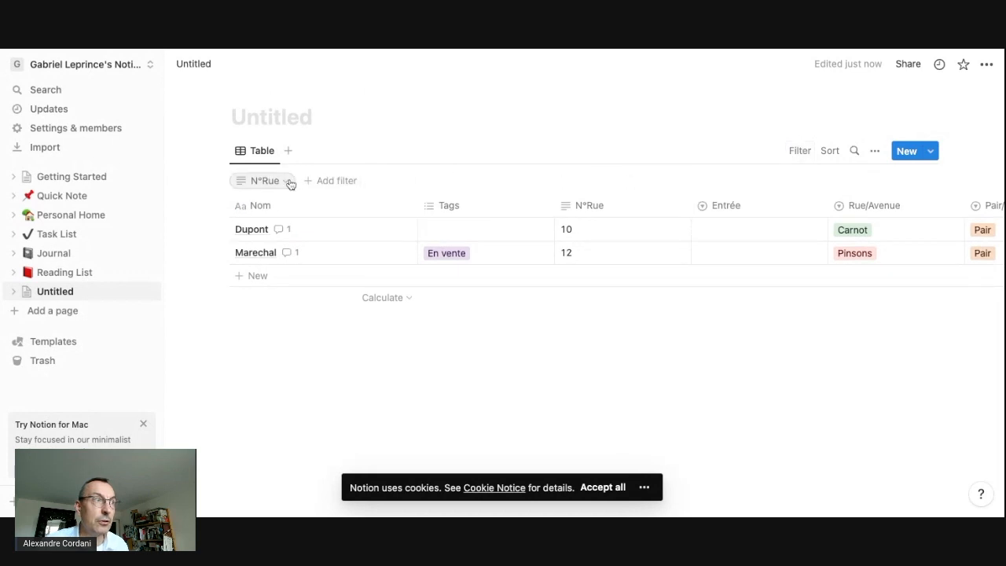
pyautogui.click(323, 182)
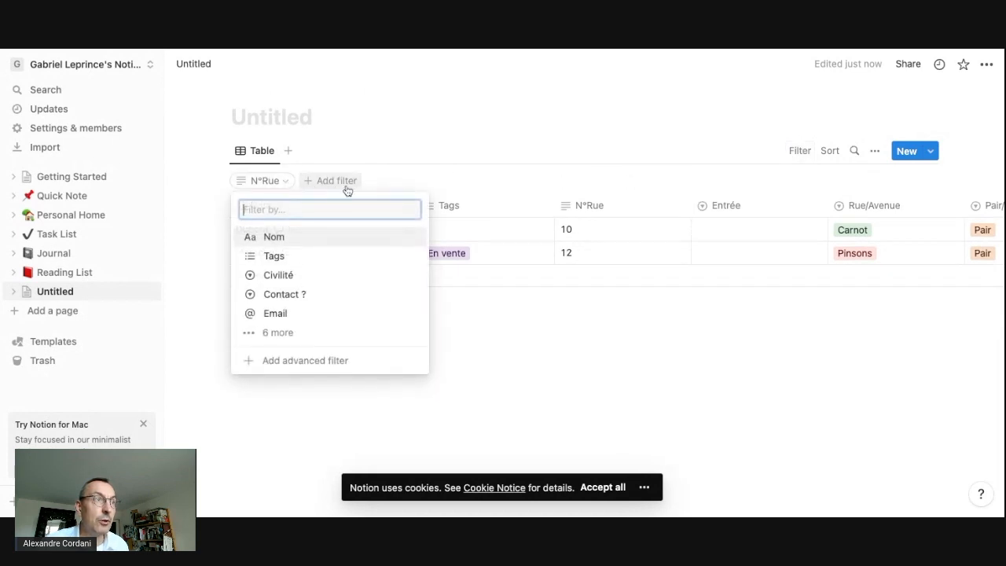
pyautogui.click(271, 334)
pyautogui.scroll(-2, 281, 352)
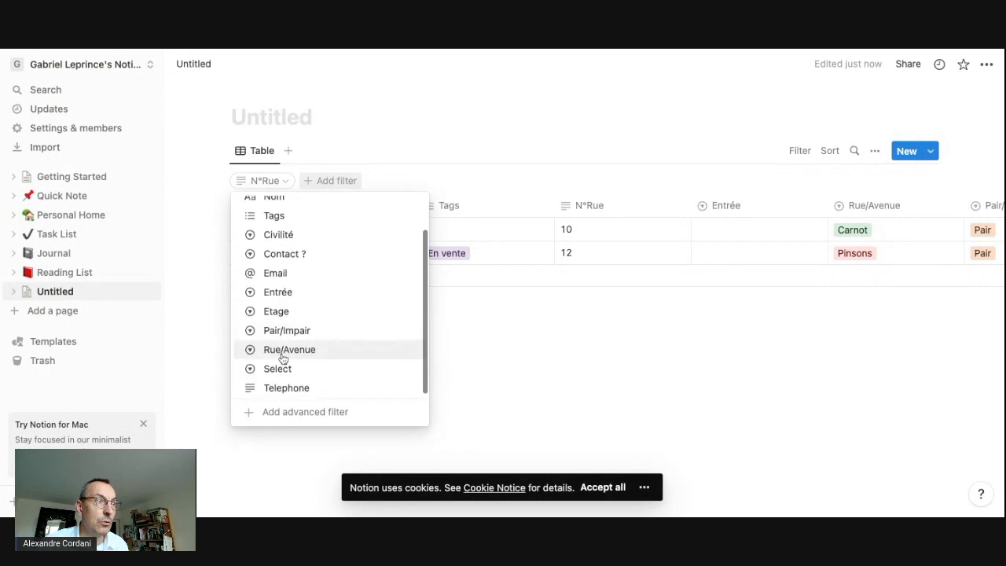
pyautogui.click(283, 350)
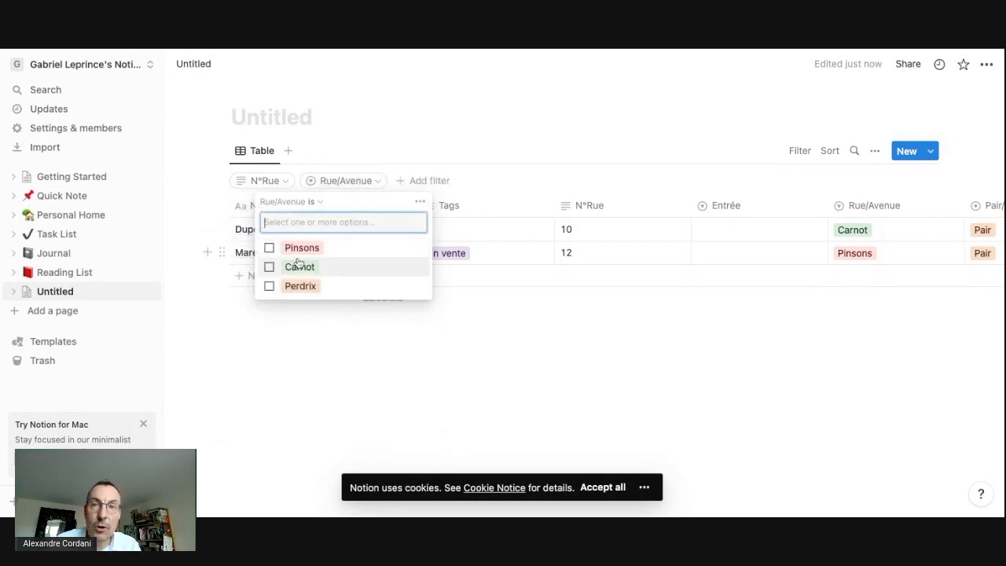
pyautogui.click(269, 248)
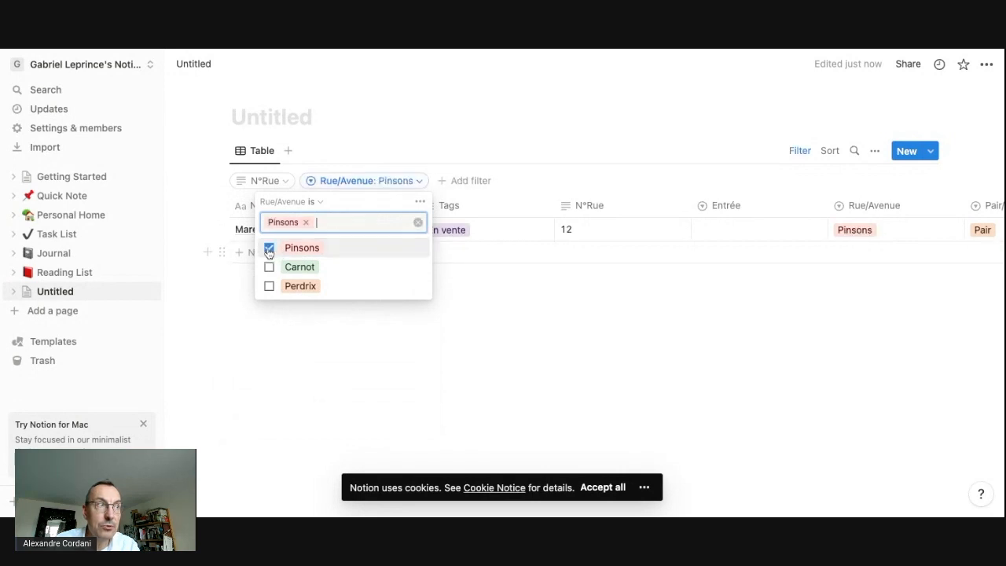
pyautogui.click(391, 364)
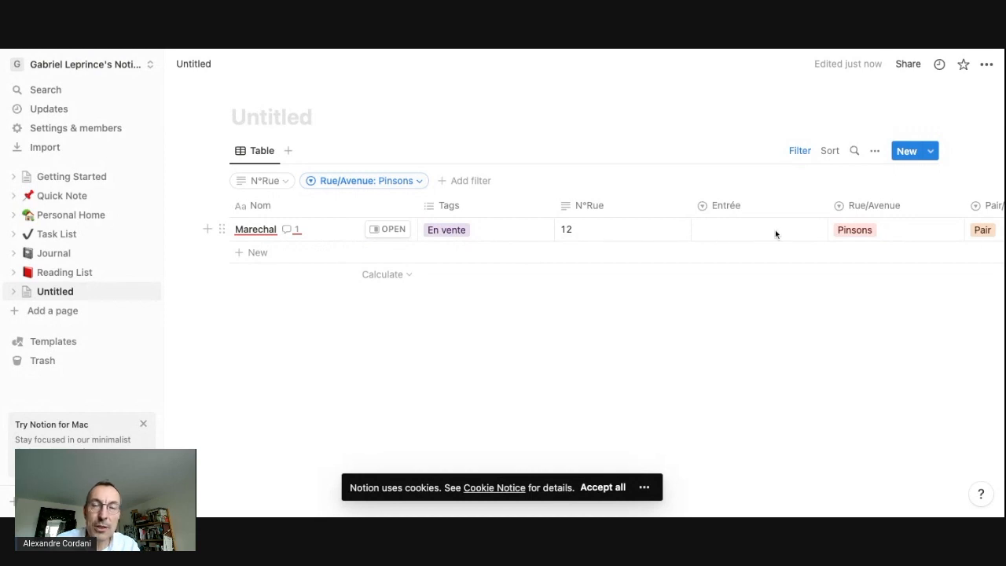
# Add a third filter to the table so that Pair/Impair is Pair
pyautogui.click(452, 187)
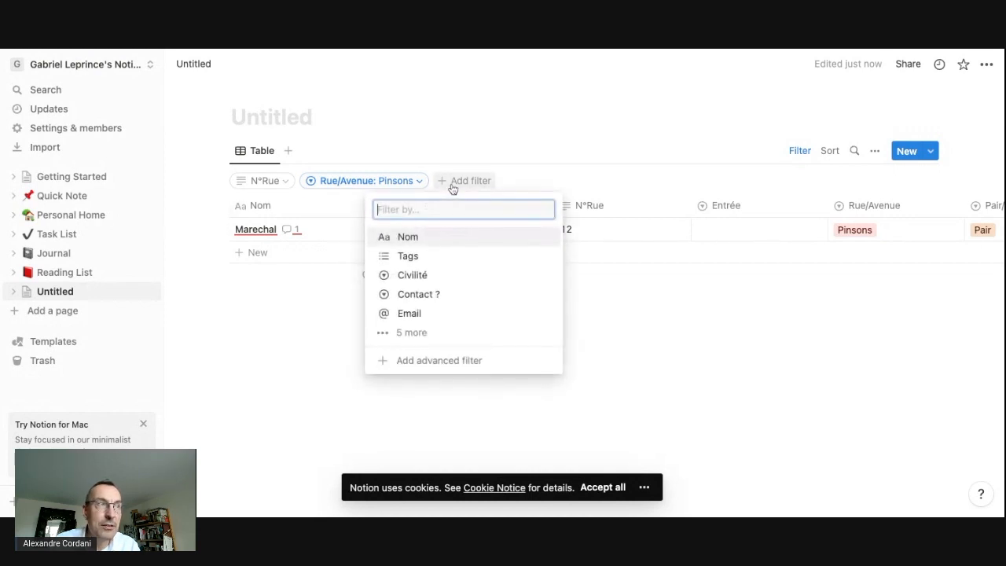
pyautogui.click(403, 337)
pyautogui.click(408, 370)
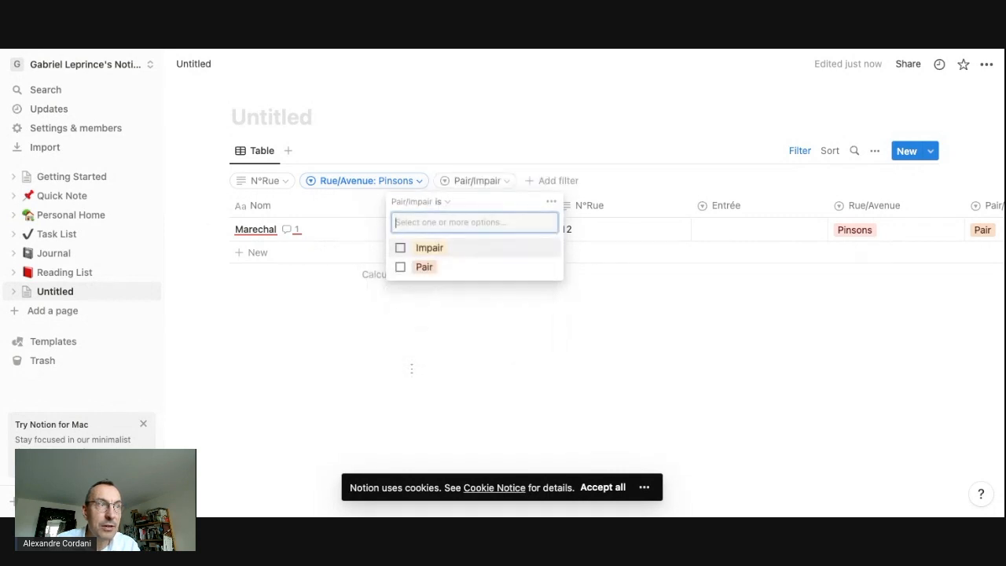
pyautogui.click(401, 268)
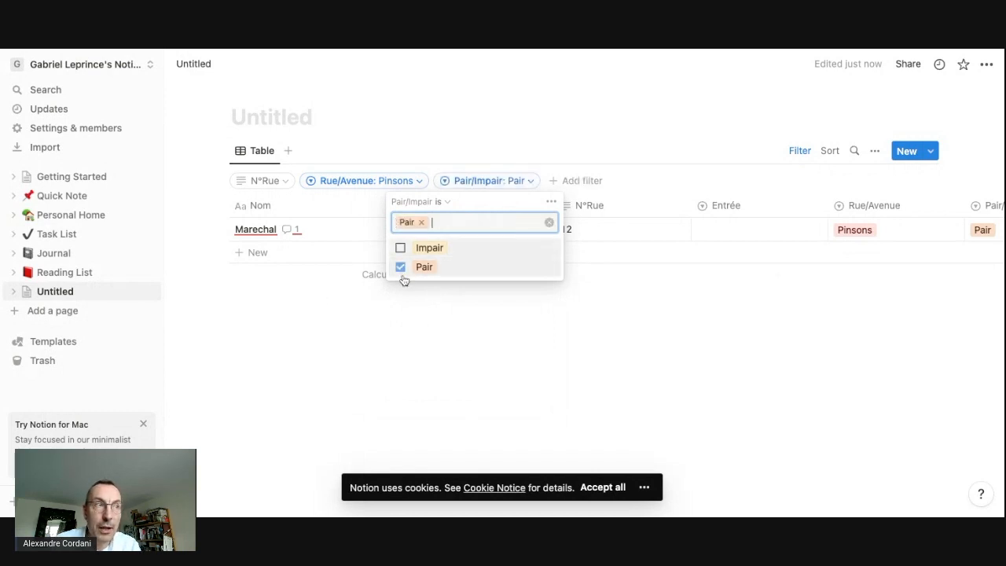
pyautogui.click(429, 321)
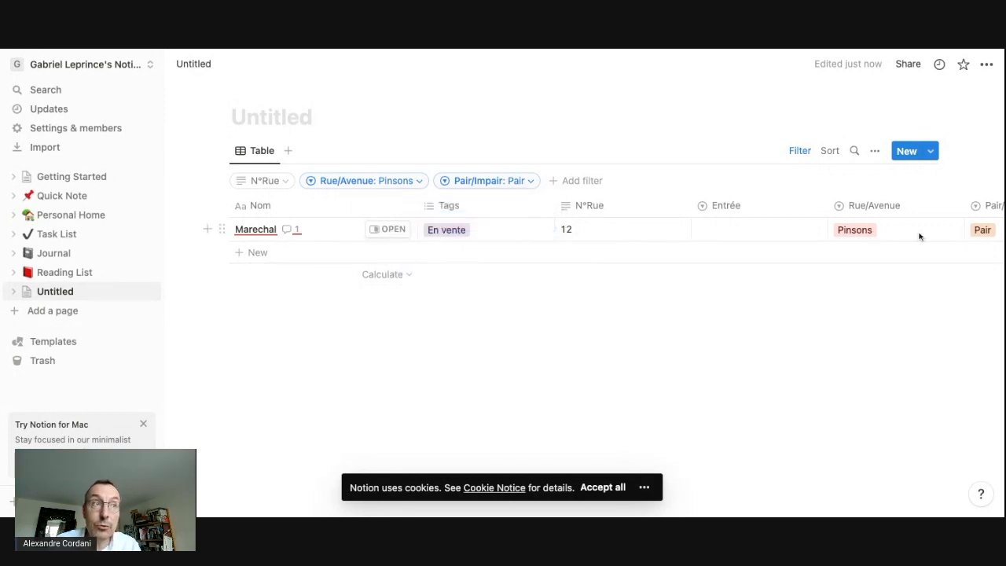
# Switch the Pair/Impair filter from Pair to Impair
pyautogui.click(528, 185)
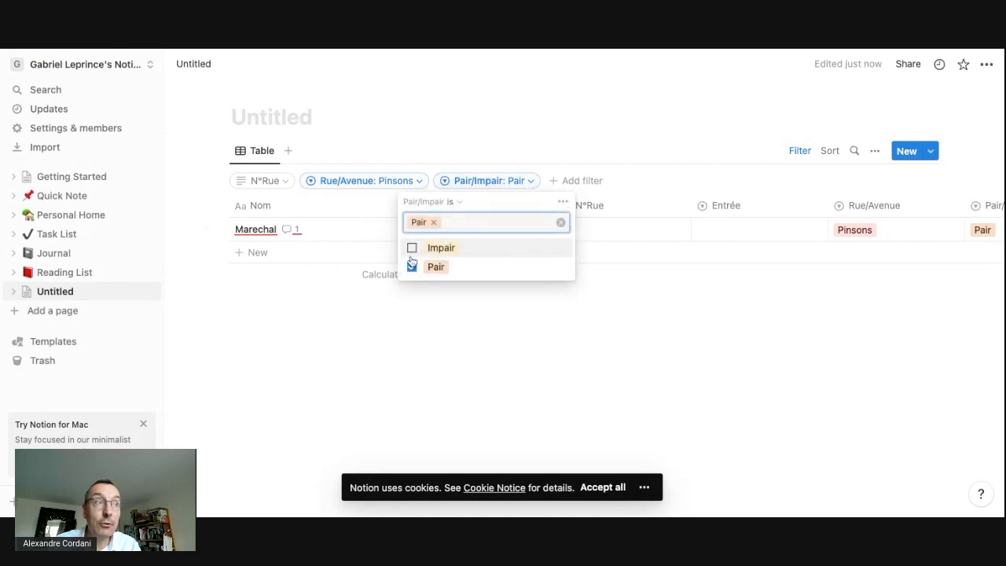
pyautogui.click(411, 266)
pyautogui.click(411, 247)
pyautogui.click(477, 368)
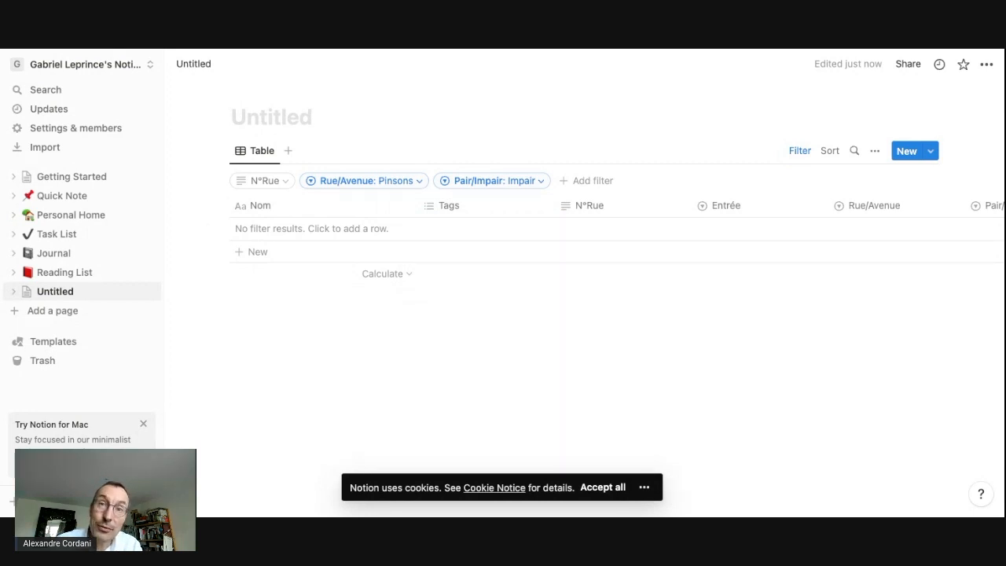
# Clear the Impair value from the Pair/Impair filter and the Pinsons value from the Rue/Avenue filter
pyautogui.click(538, 181)
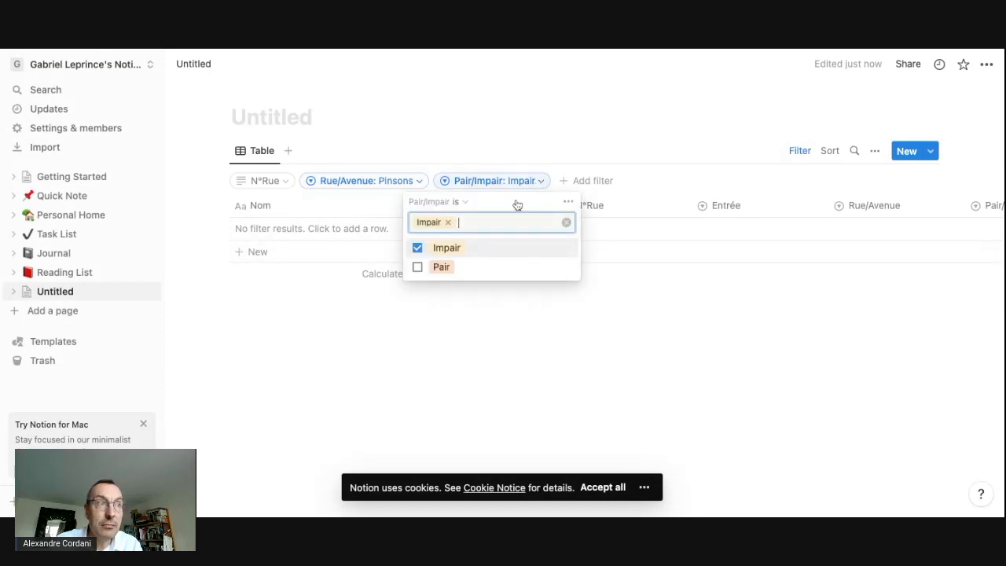
pyautogui.click(448, 222)
pyautogui.click(423, 182)
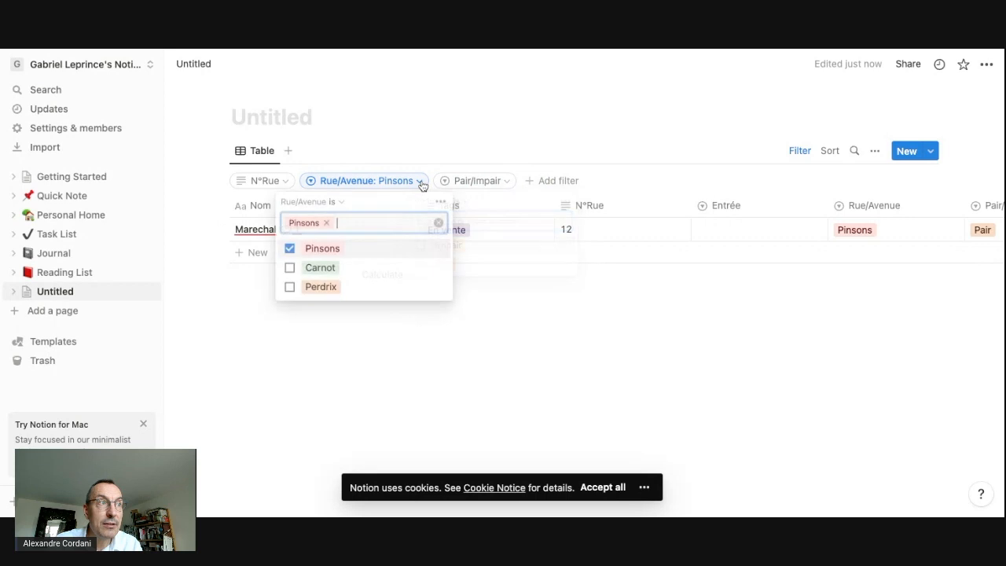
pyautogui.click(327, 223)
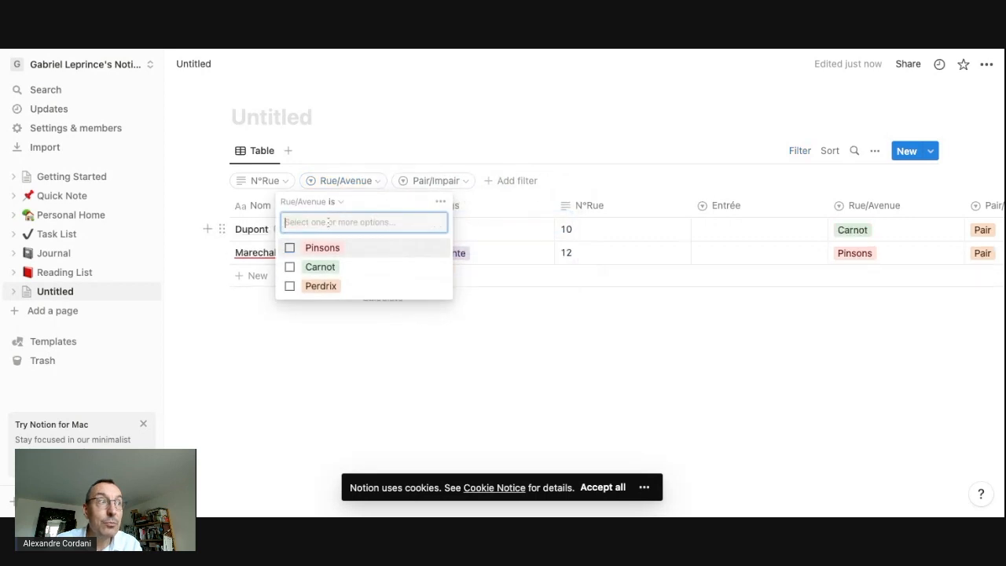
pyautogui.click(435, 353)
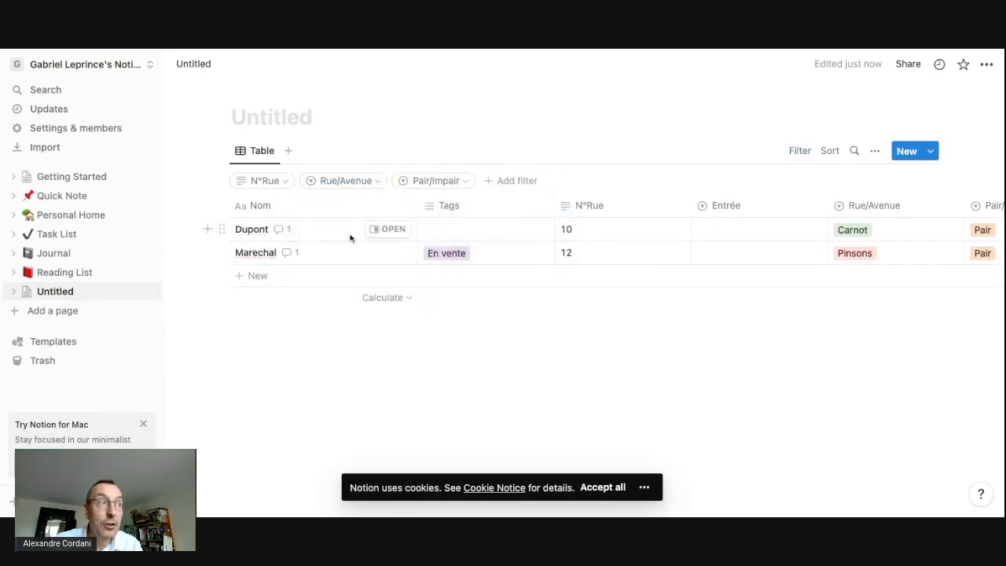
# Add a Tags filter to the table so that it shows contacts whose tags contain En vente
pyautogui.hscroll(5, 633, 268)
pyautogui.hscroll(2, 629, 263)
pyautogui.hscroll(-7, 629, 263)
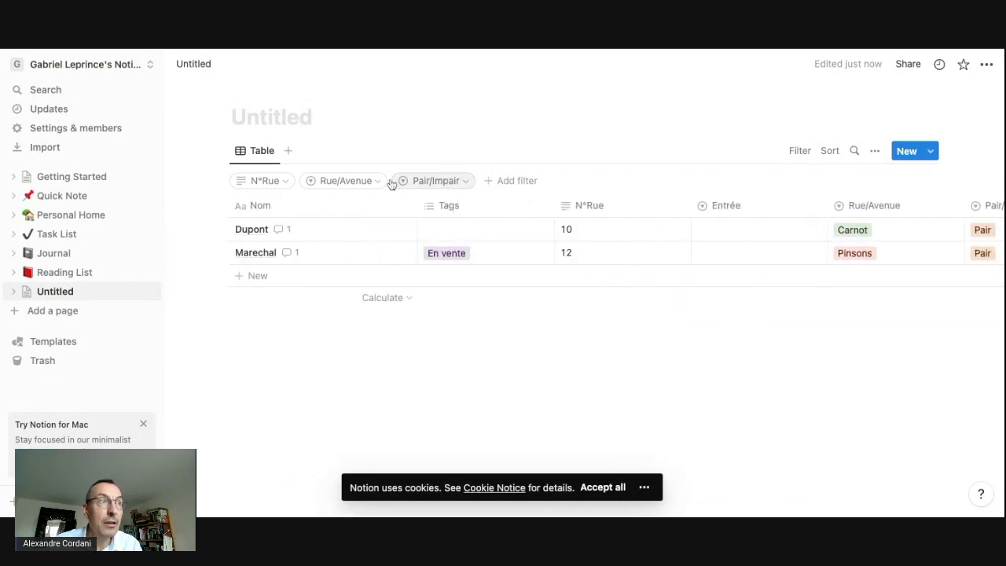
pyautogui.click(502, 182)
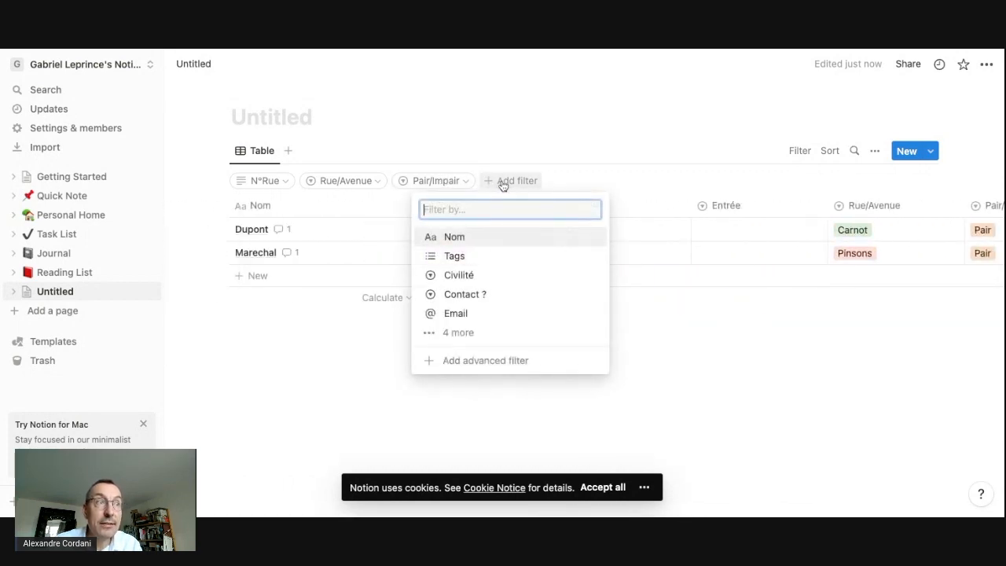
pyautogui.click(453, 256)
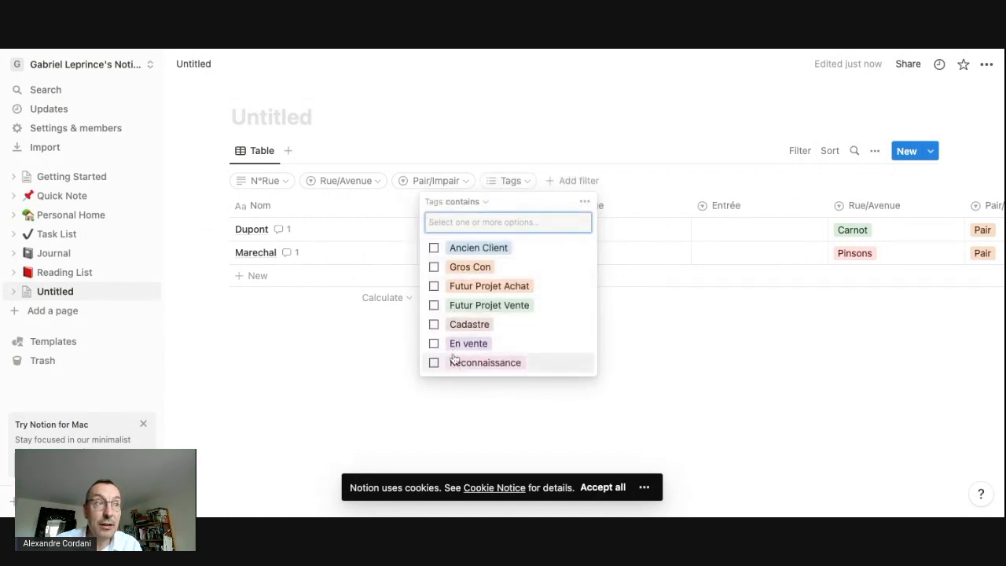
pyautogui.click(434, 344)
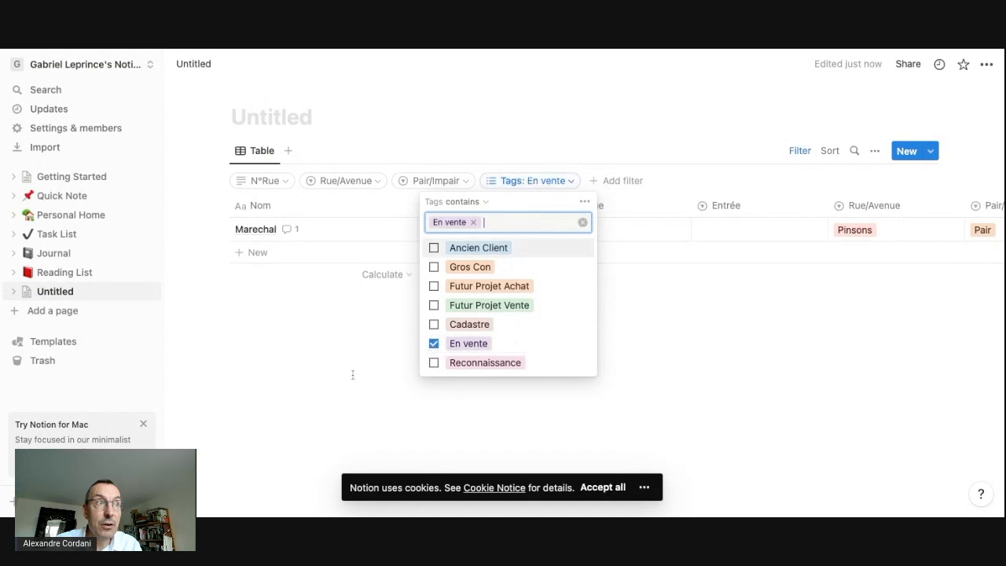
pyautogui.click(353, 375)
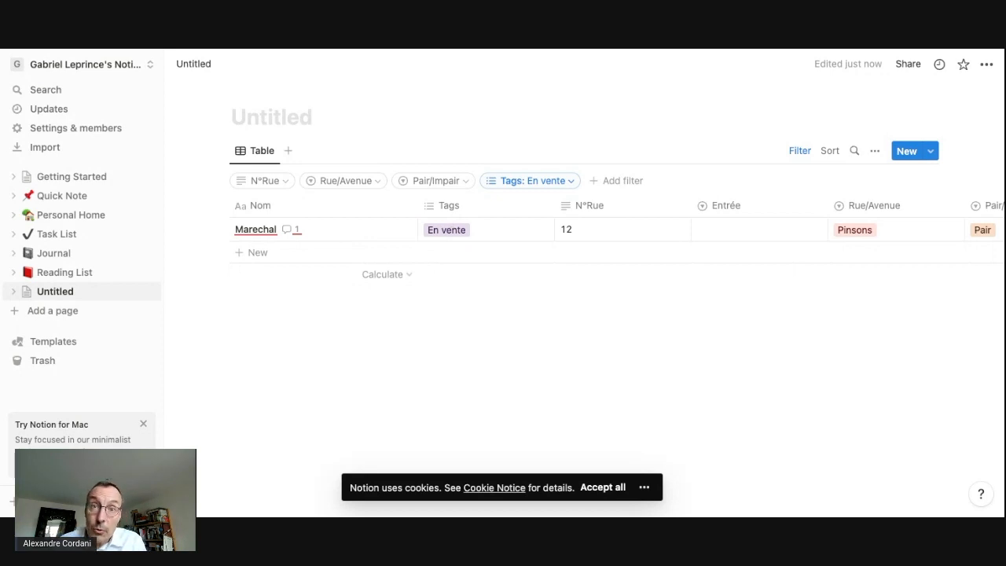
pyautogui.click(445, 207)
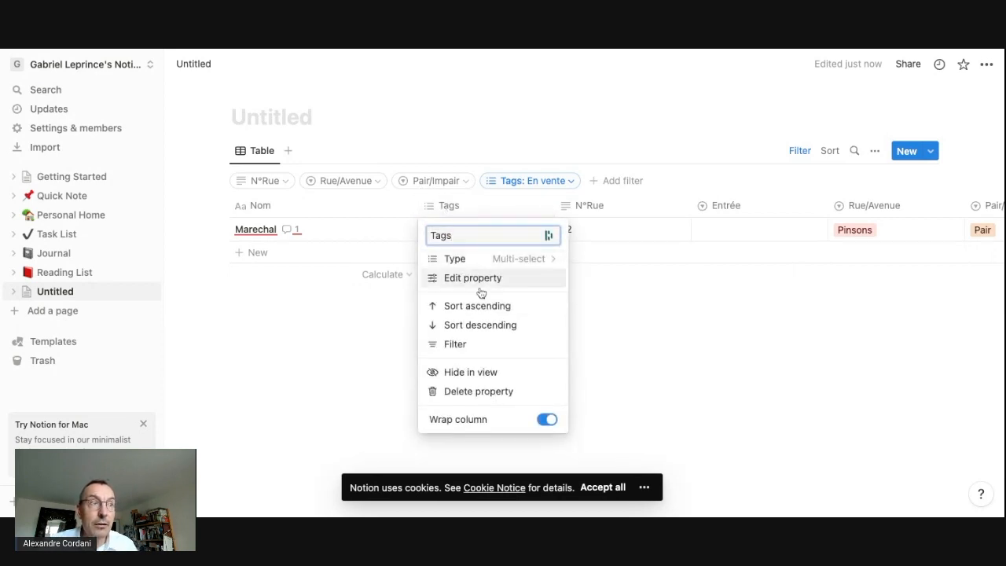
pyautogui.click(296, 351)
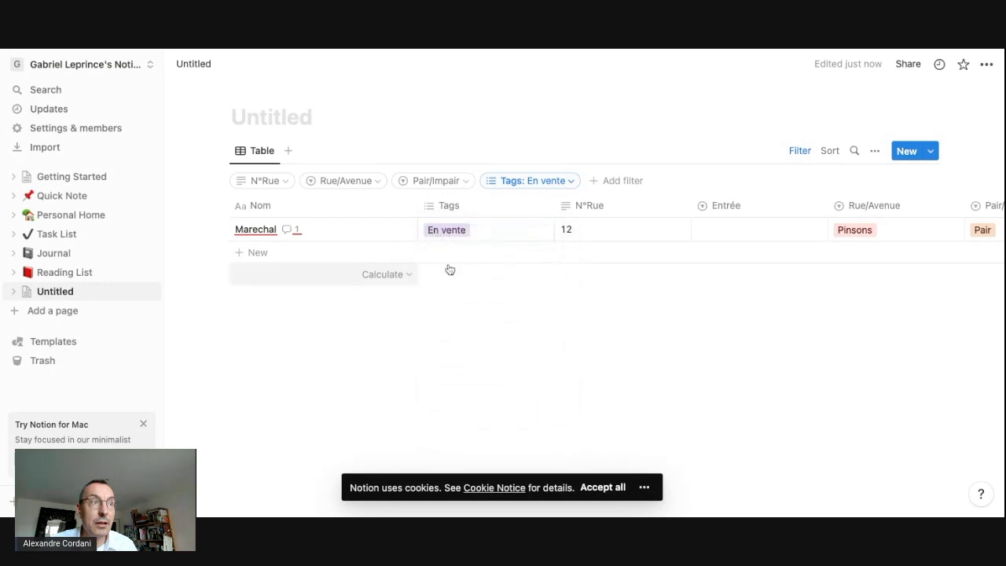
pyautogui.click(452, 230)
pyautogui.write('Meulière')
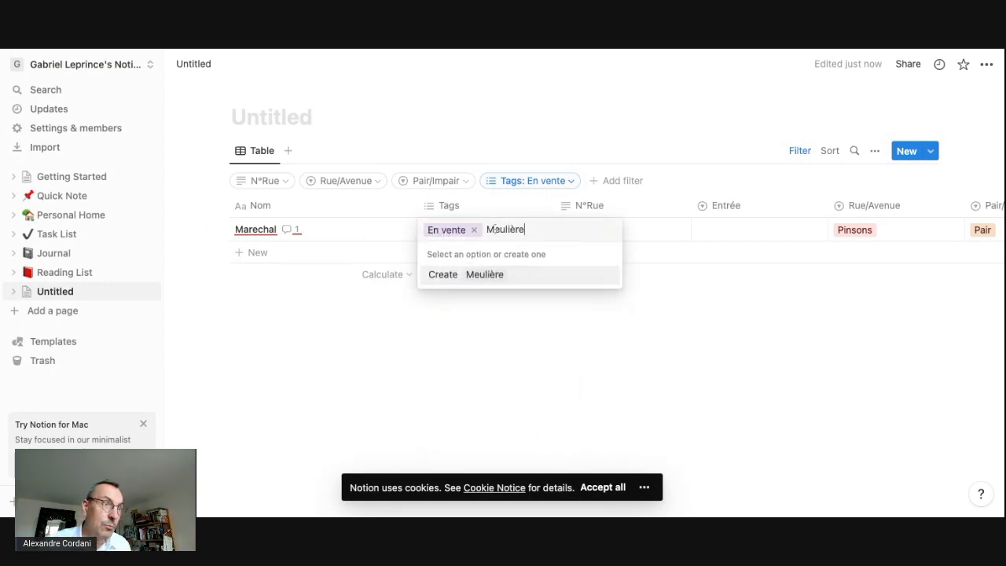
pyautogui.press('Return')
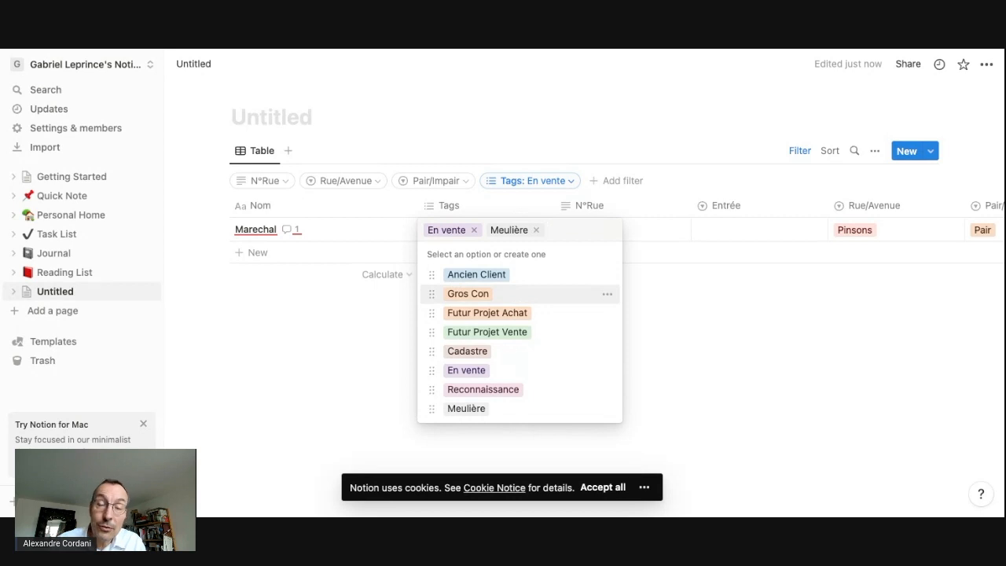
pyautogui.click(474, 230)
pyautogui.click(345, 377)
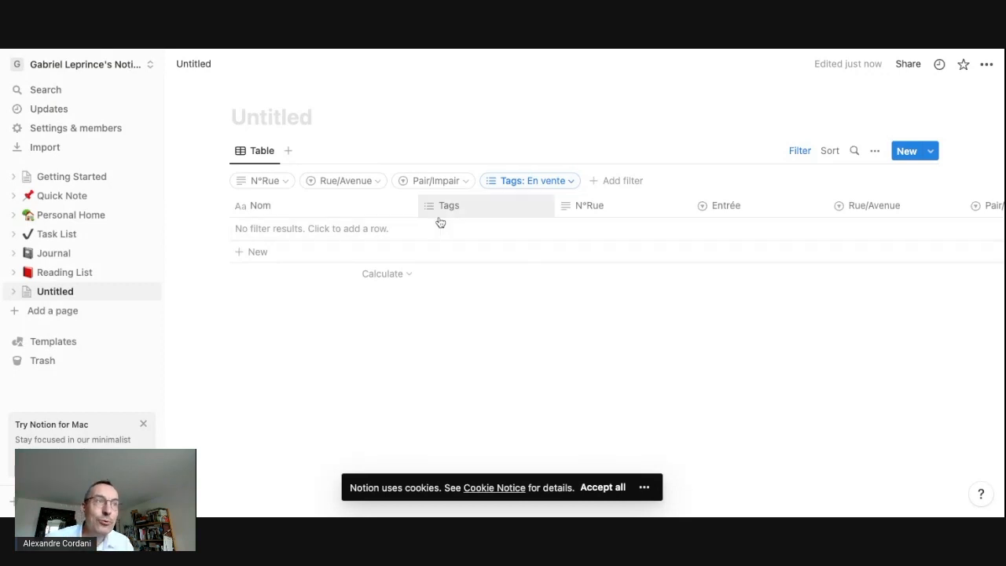
# Clear the En vente value from the Tags filter
pyautogui.click(567, 183)
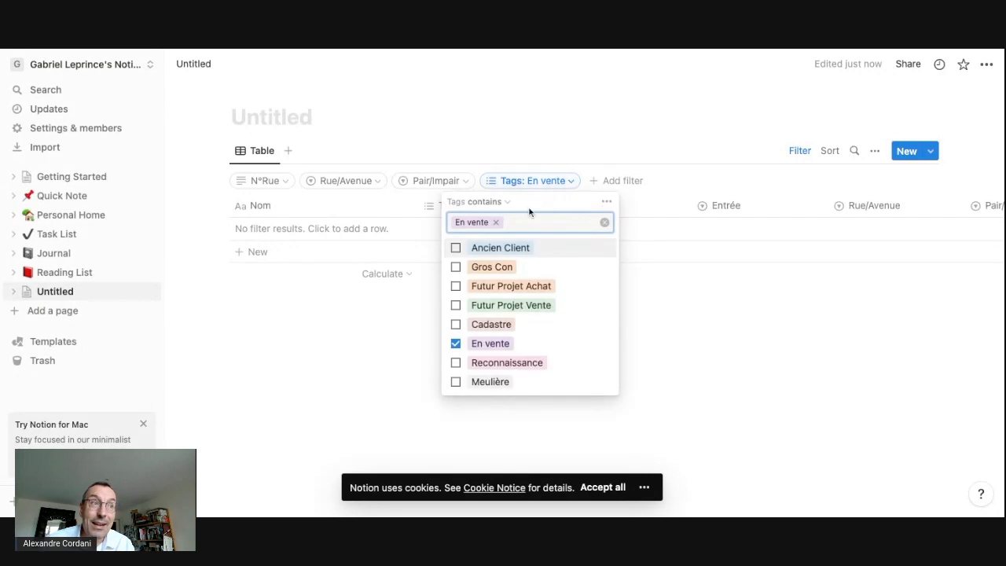
pyautogui.click(495, 222)
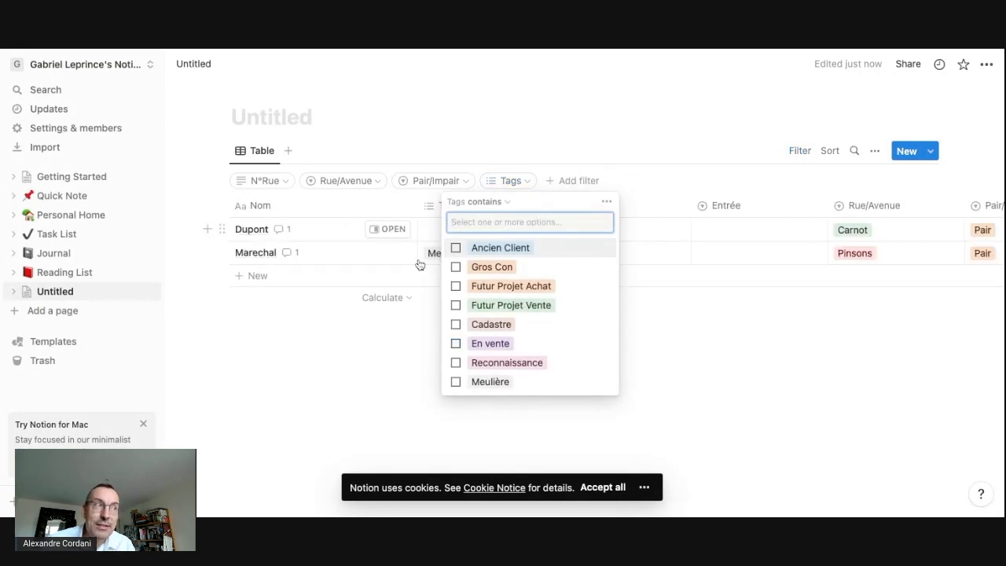
pyautogui.click(304, 391)
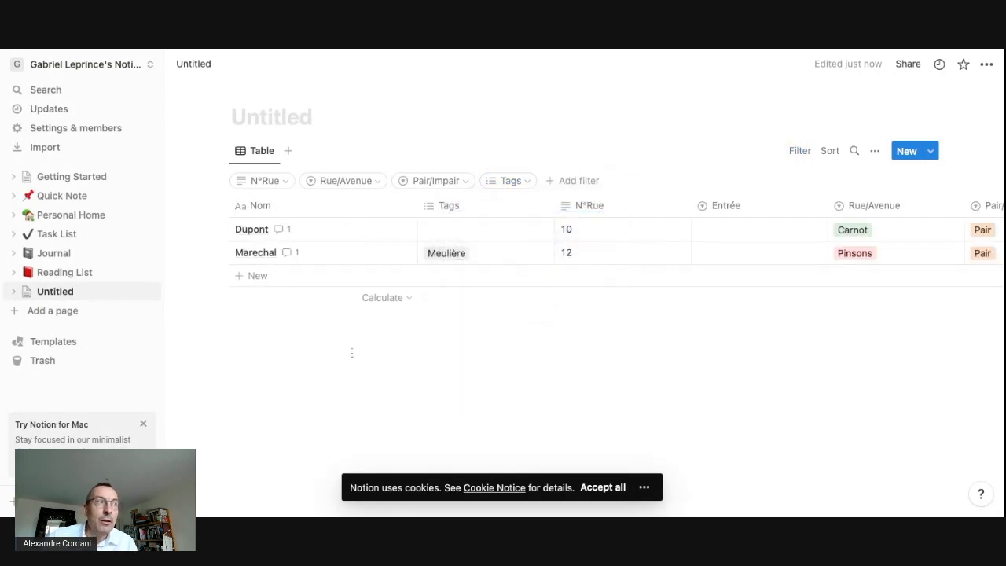
# Add the comment "18/11 → Le m tjs sympa . Il me dit que la maison d'en face va etre à vendre" to the Carnot contact
pyautogui.hscroll(5, 581, 239)
pyautogui.hscroll(-5, 582, 238)
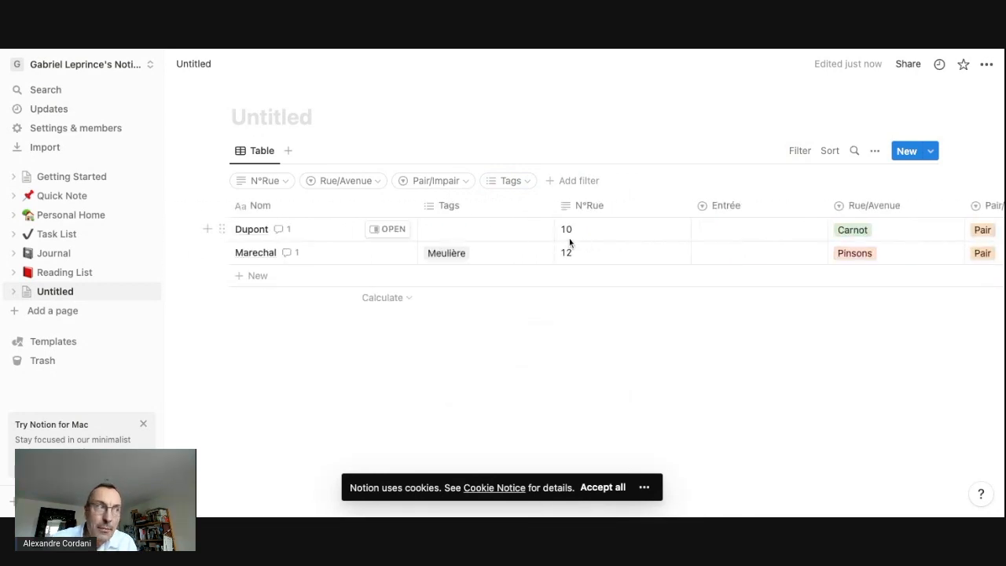
pyautogui.click(386, 230)
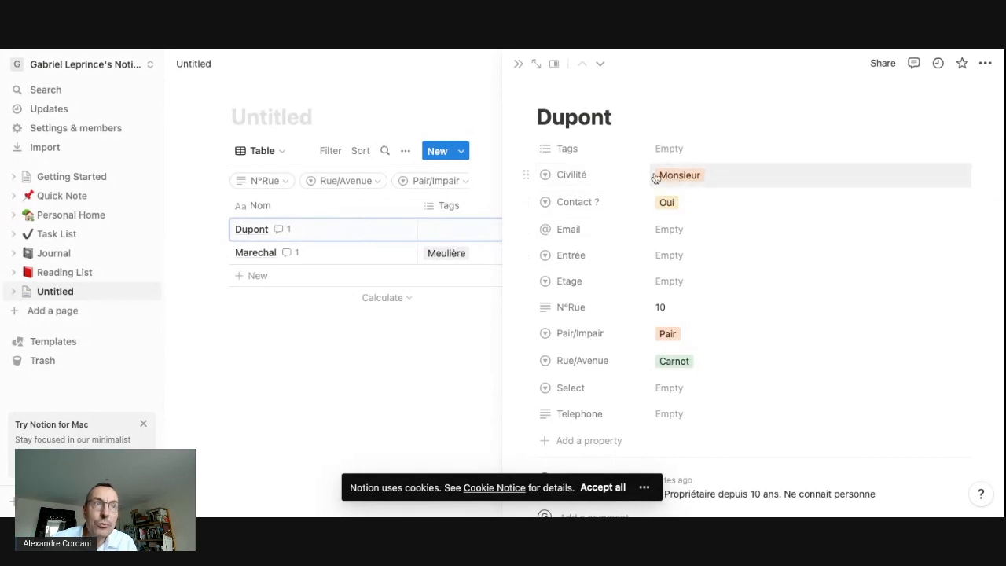
pyautogui.scroll(-2, 671, 366)
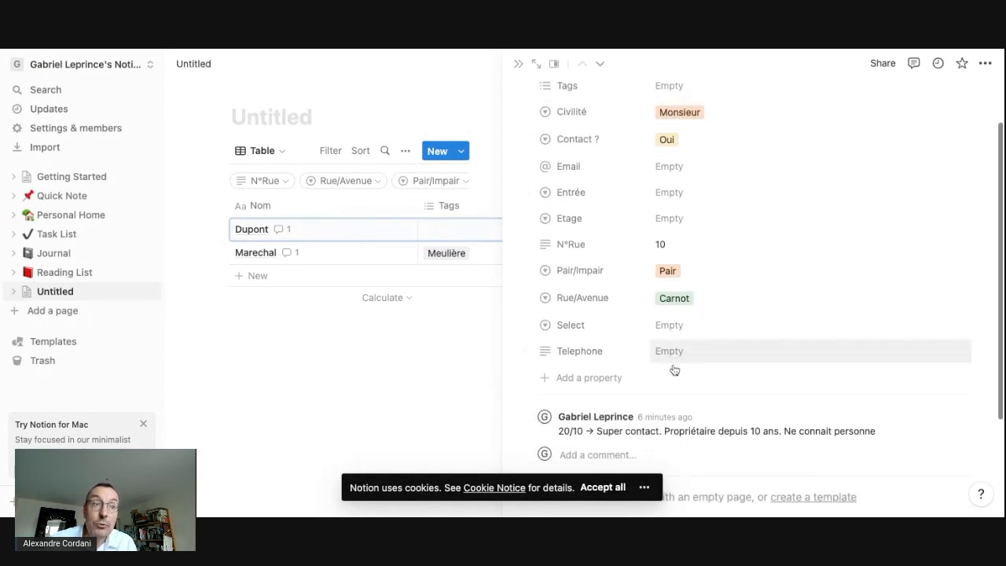
pyautogui.click(621, 366)
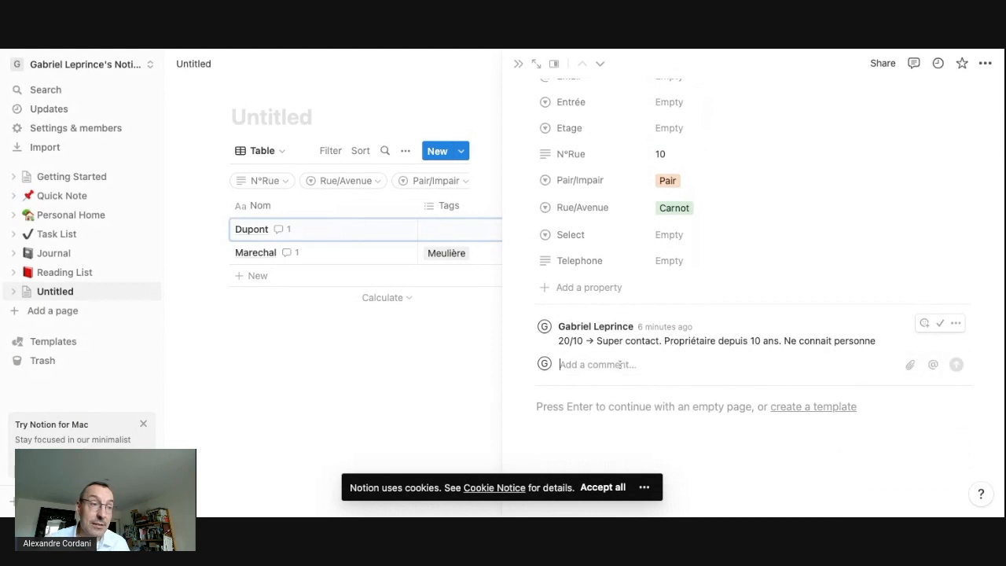
pyautogui.write('18')
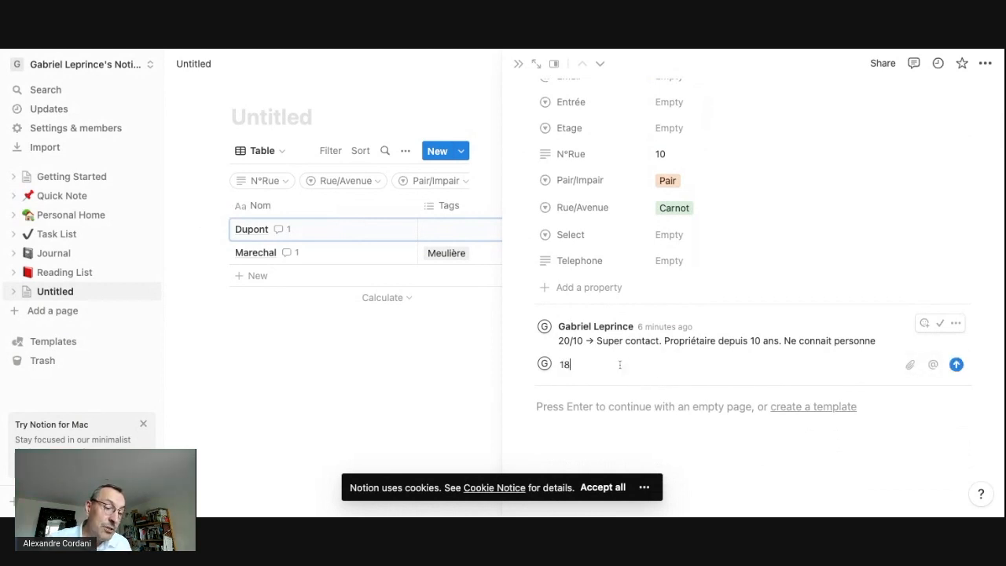
pyautogui.write('/11')
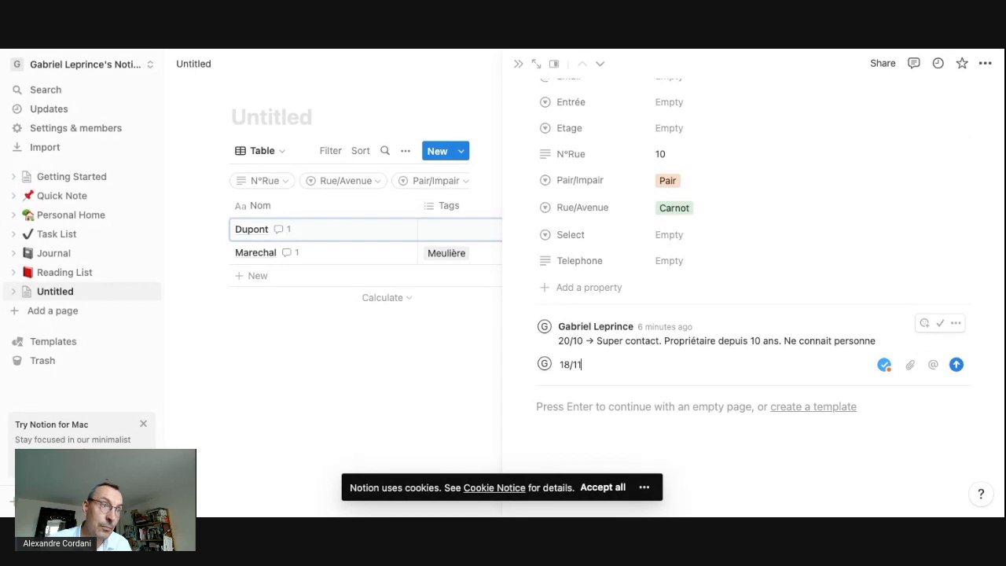
pyautogui.write(' ->')
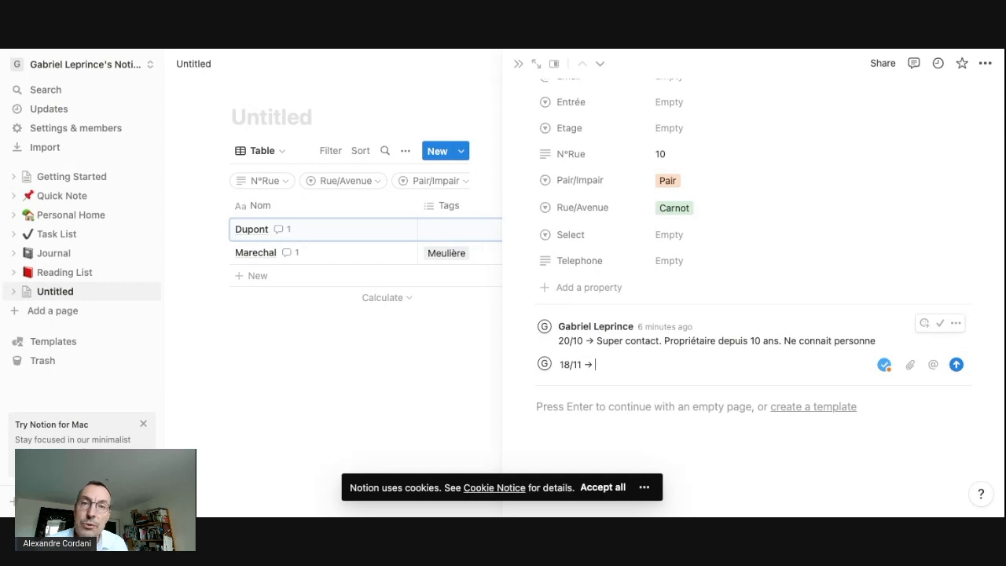
pyautogui.write('L')
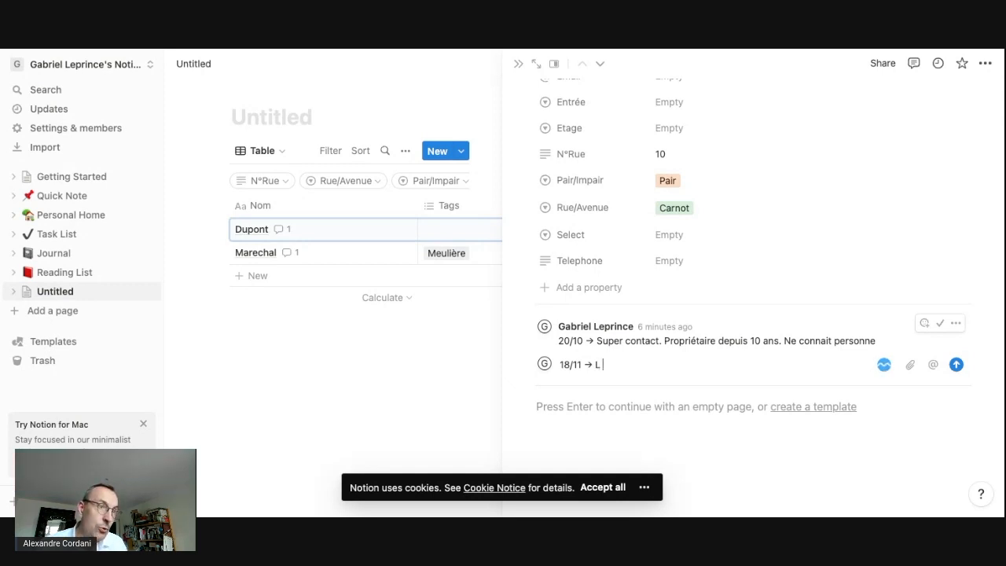
pyautogui.write('e m')
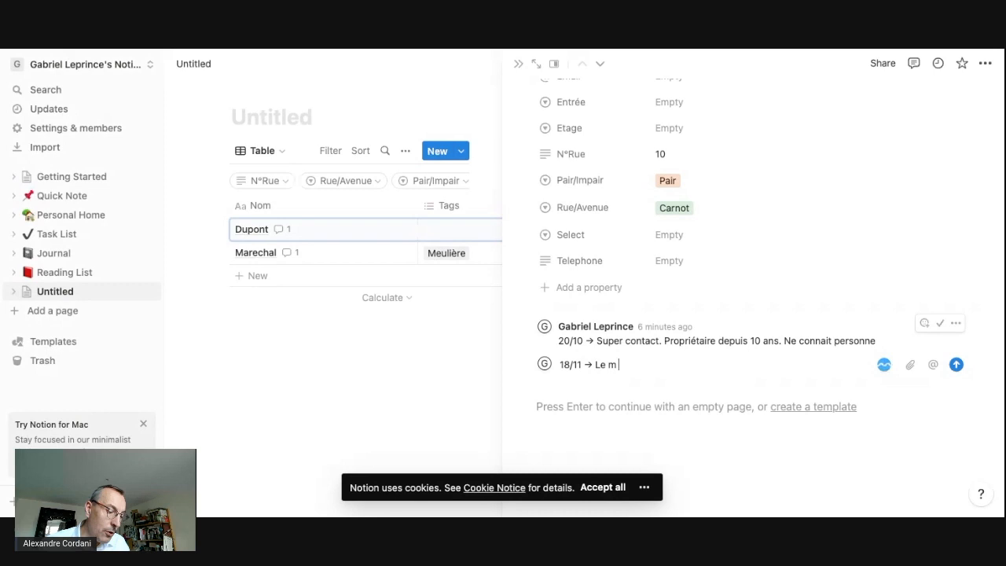
pyautogui.write(' tjs symp')
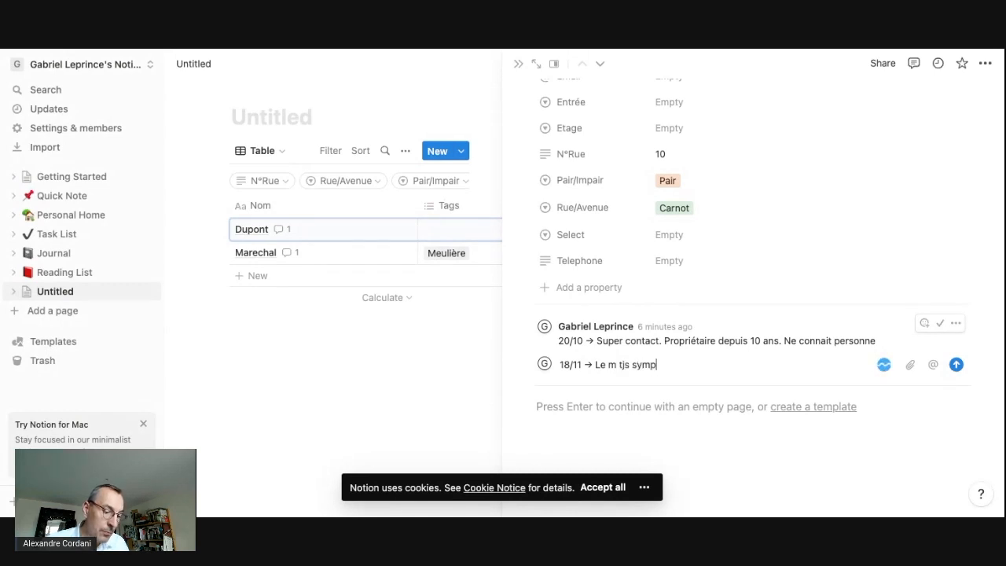
pyautogui.write('a . Il me di')
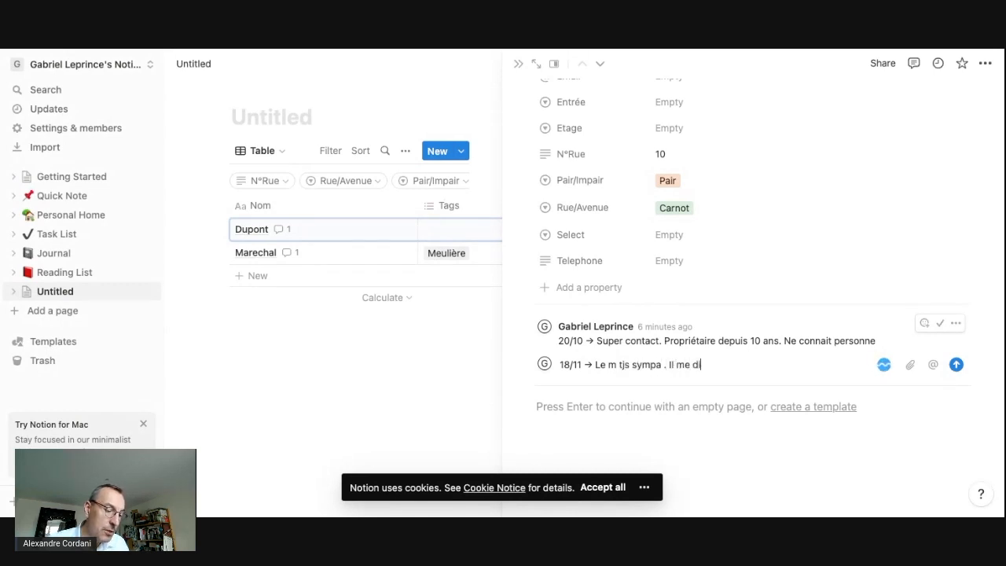
pyautogui.write('t que ala')
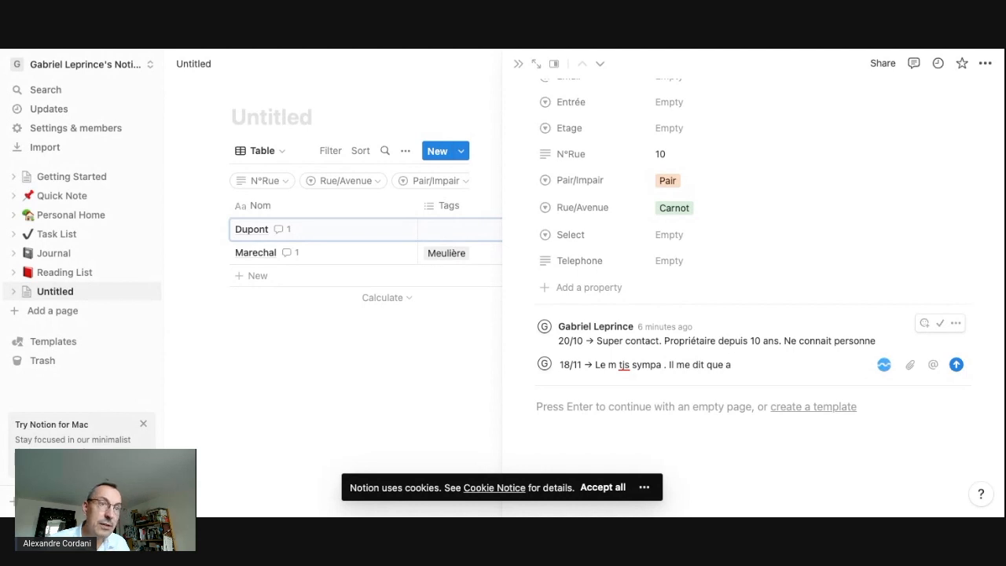
pyautogui.press('BackSpace')
pyautogui.press('BackSpace')
pyautogui.press('BackSpace')
pyautogui.press('BackSpace')
pyautogui.write('la maiso')
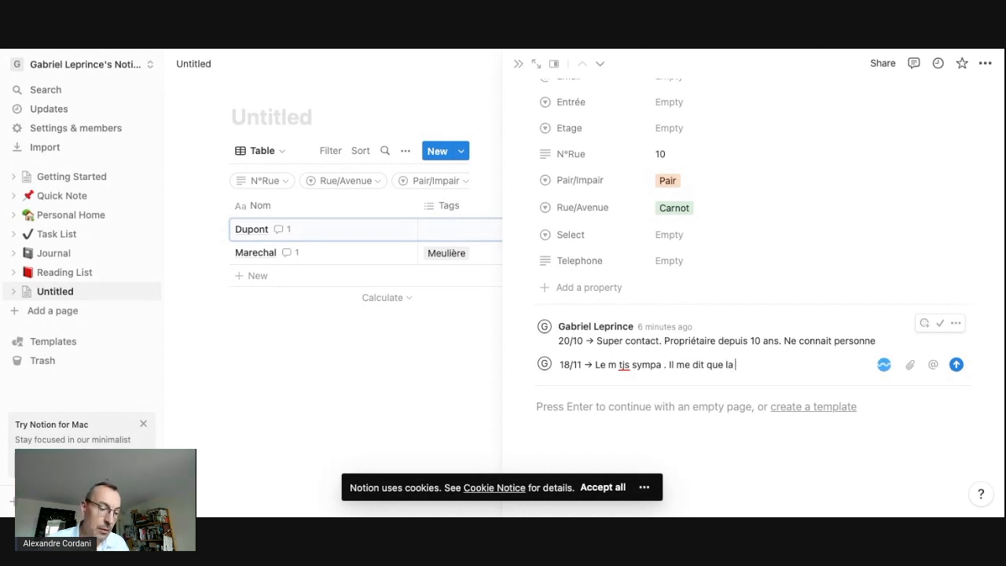
pyautogui.write('n d')
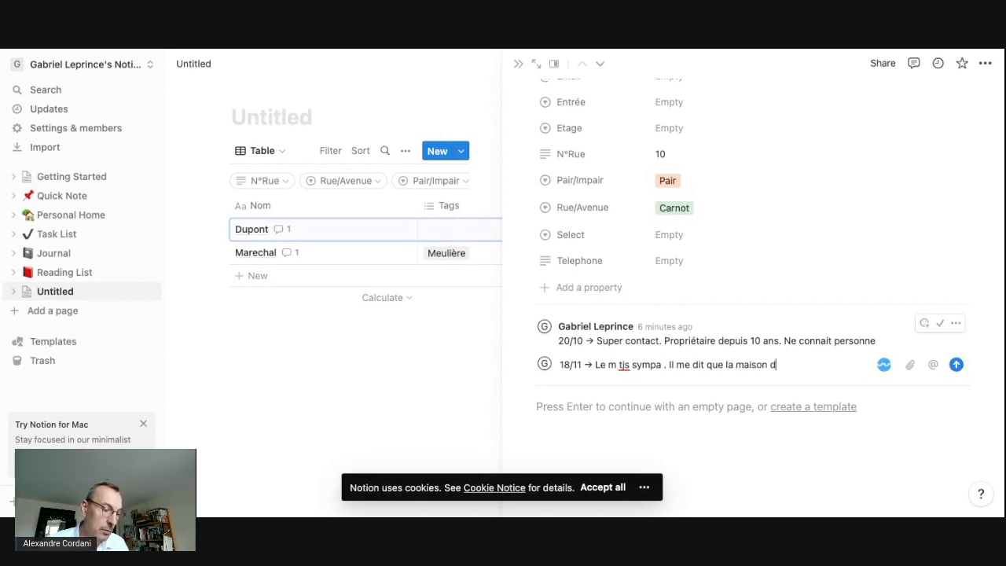
pyautogui.write("'en face ca")
pyautogui.press('BackSpace')
pyautogui.press('BackSpace')
pyautogui.write('va etre à vendre')
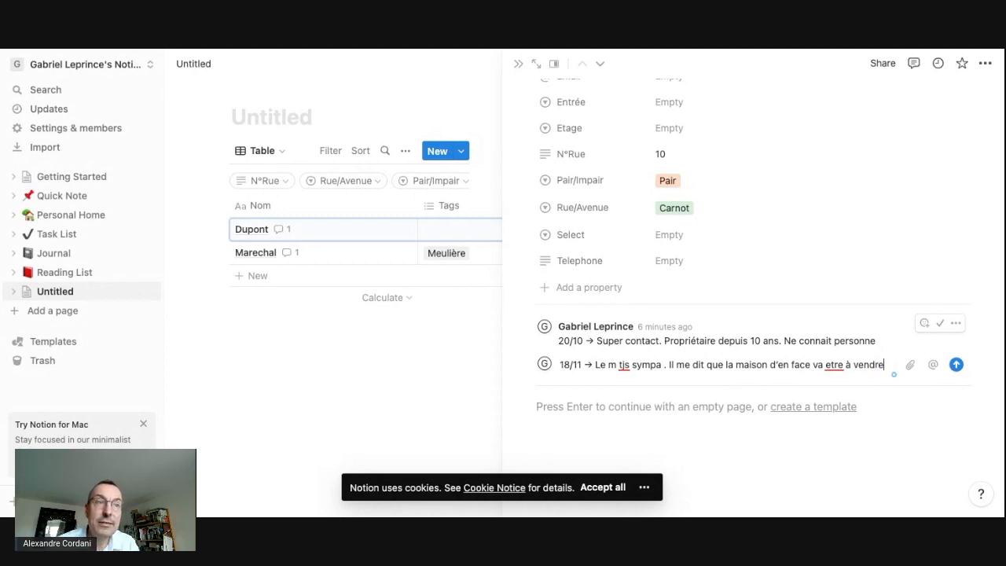
pyautogui.press('Return')
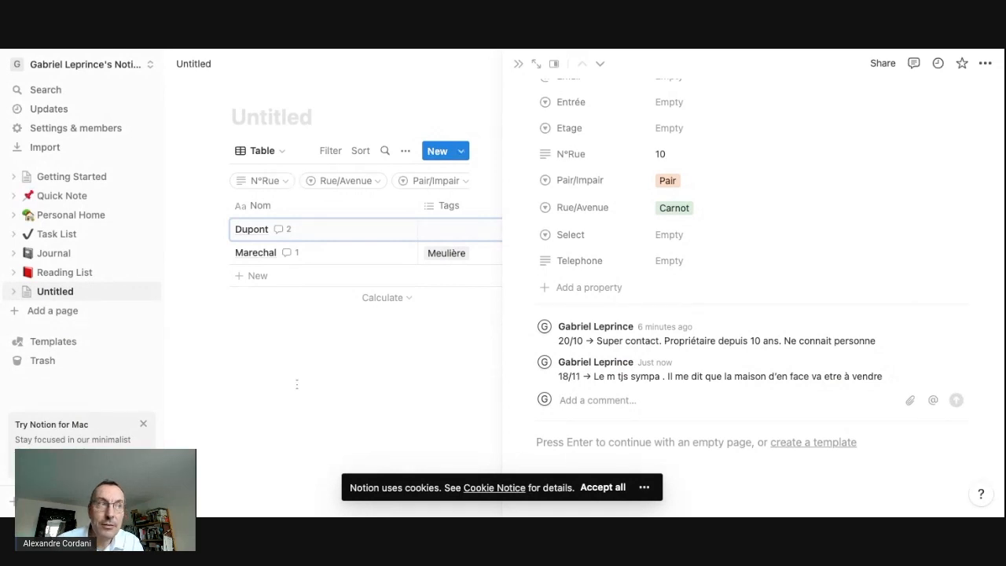
pyautogui.click(322, 390)
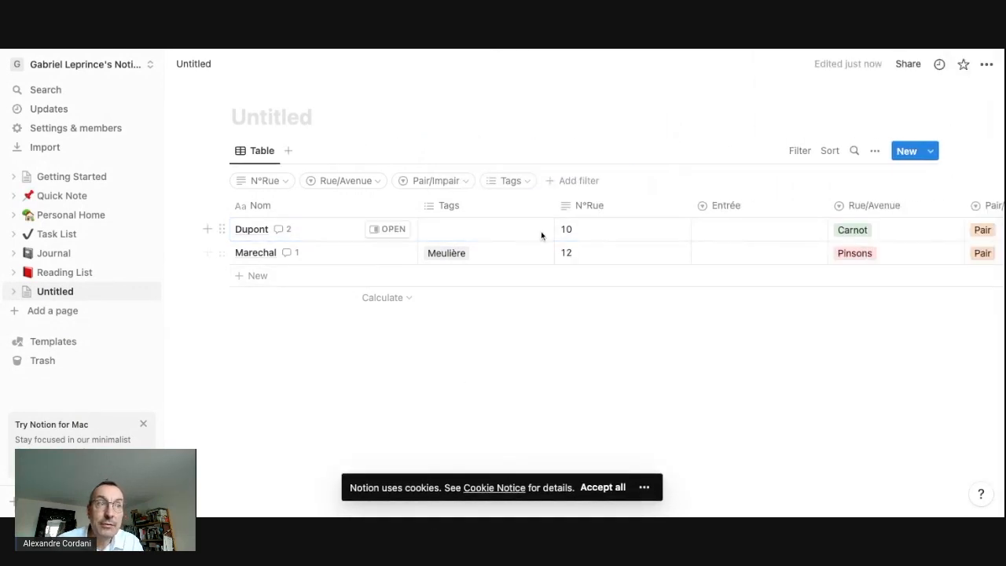